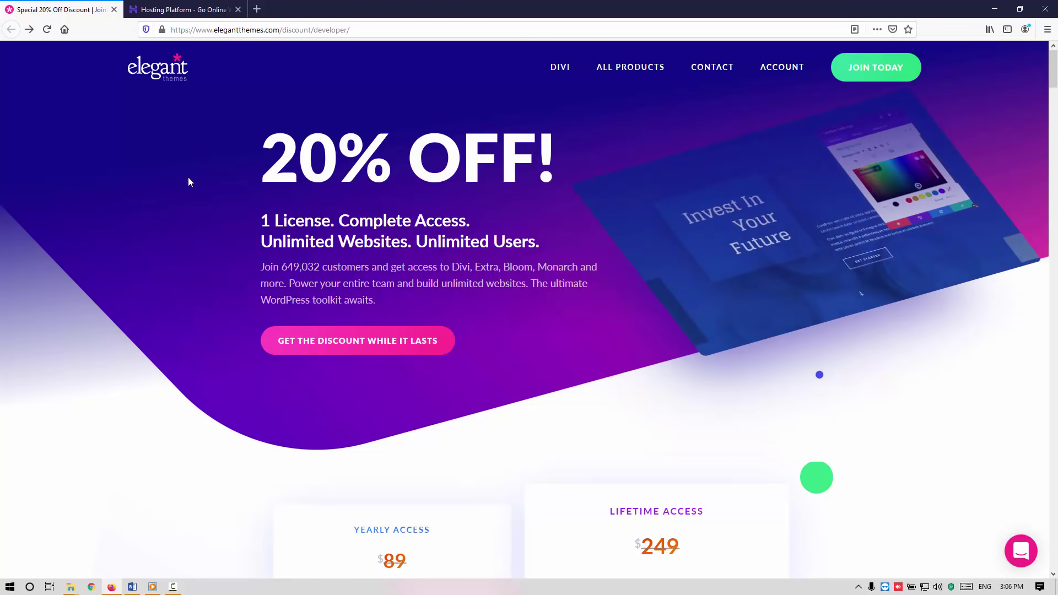
Step: Examine the Elegant Themes 20% discount offer and the Lifetime Access plan's risk-free guarantee and unlimited website usage
drag(187, 177, 560, 164)
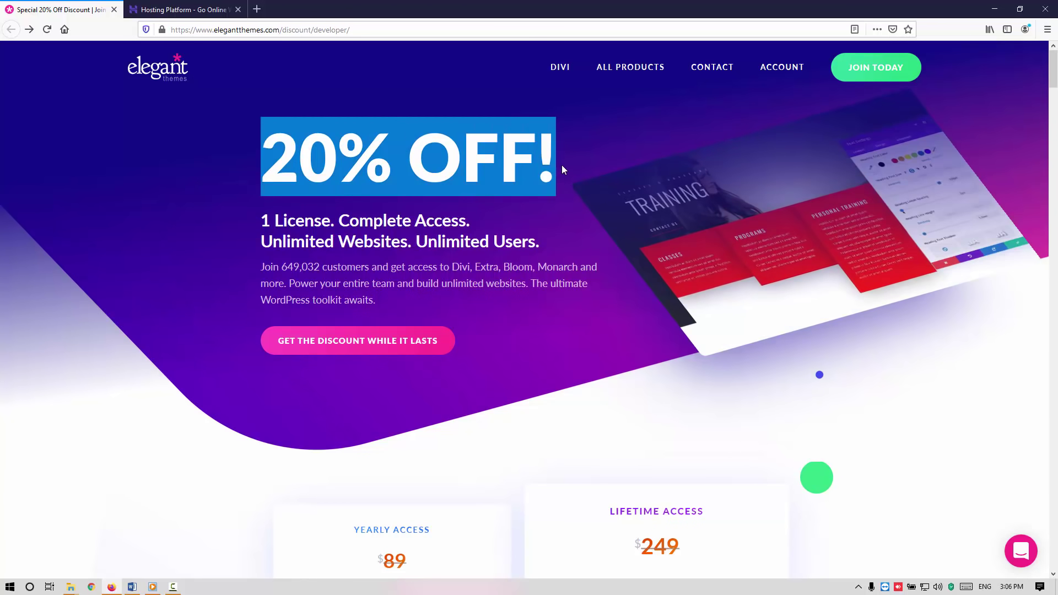
click(561, 164)
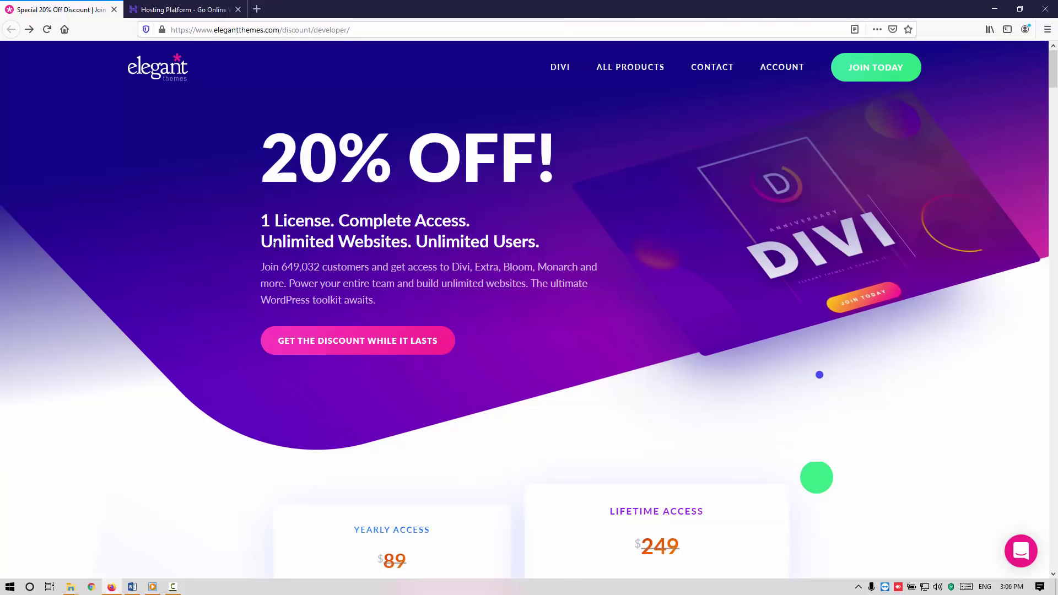
drag(260, 241, 543, 244)
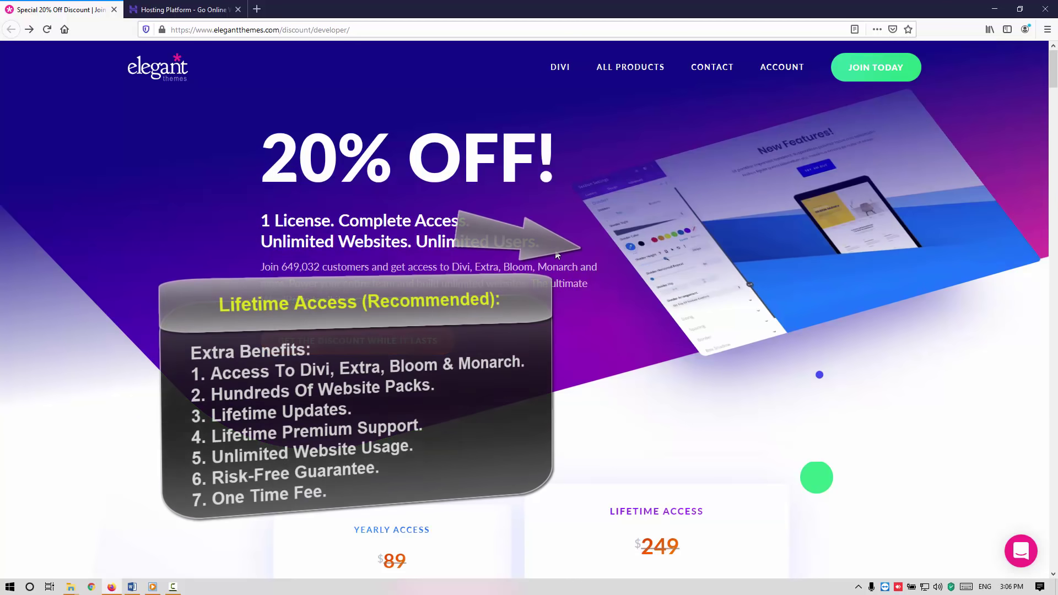
scroll(710, 469, down, 6)
mouse_move(710, 469)
drag(710, 468, 609, 461)
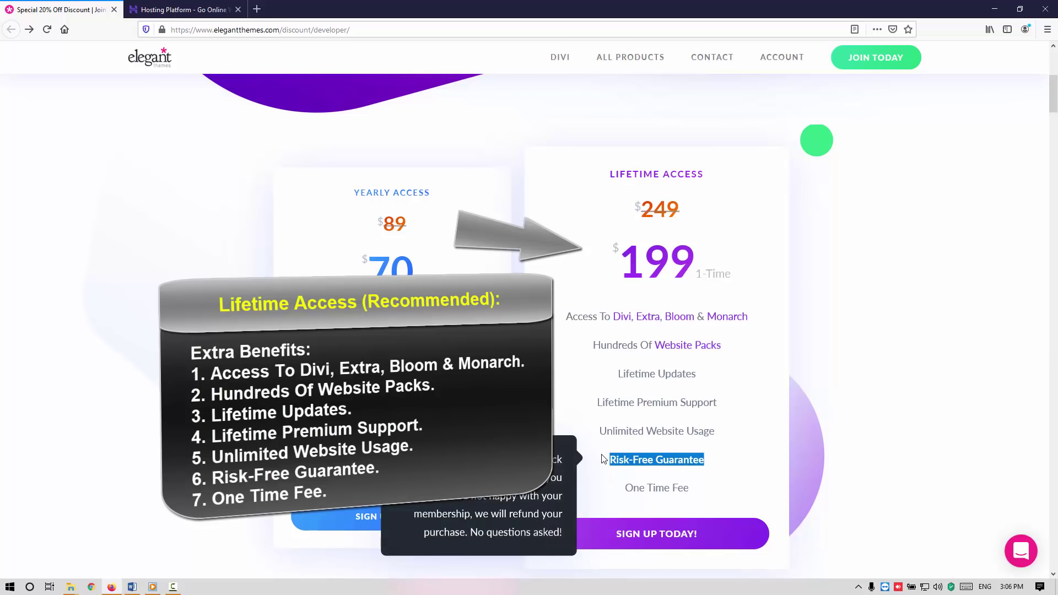
click(715, 472)
mouse_move(705, 432)
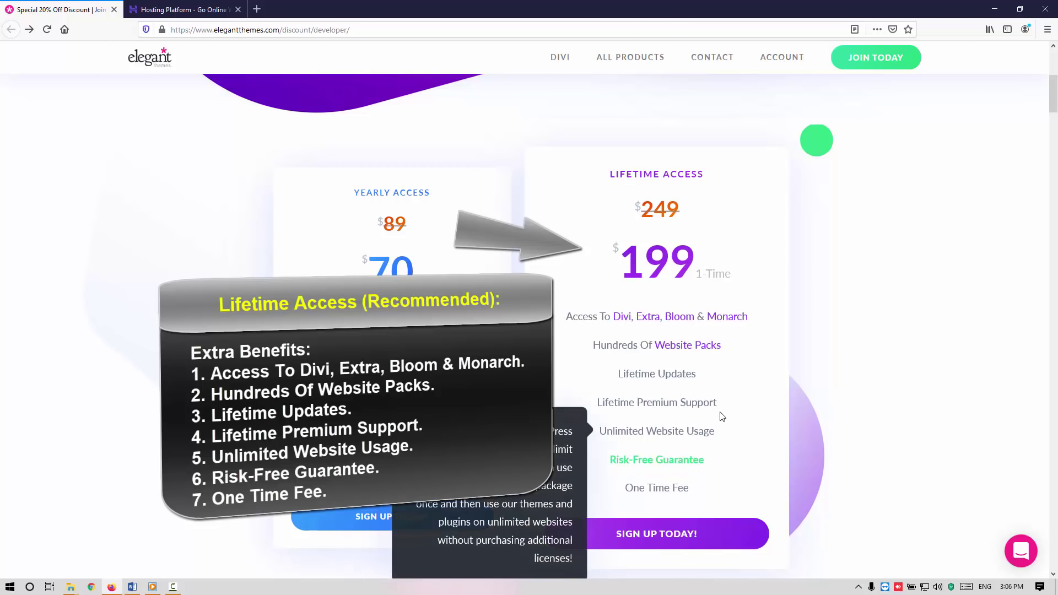
drag(720, 419, 600, 432)
click(970, 254)
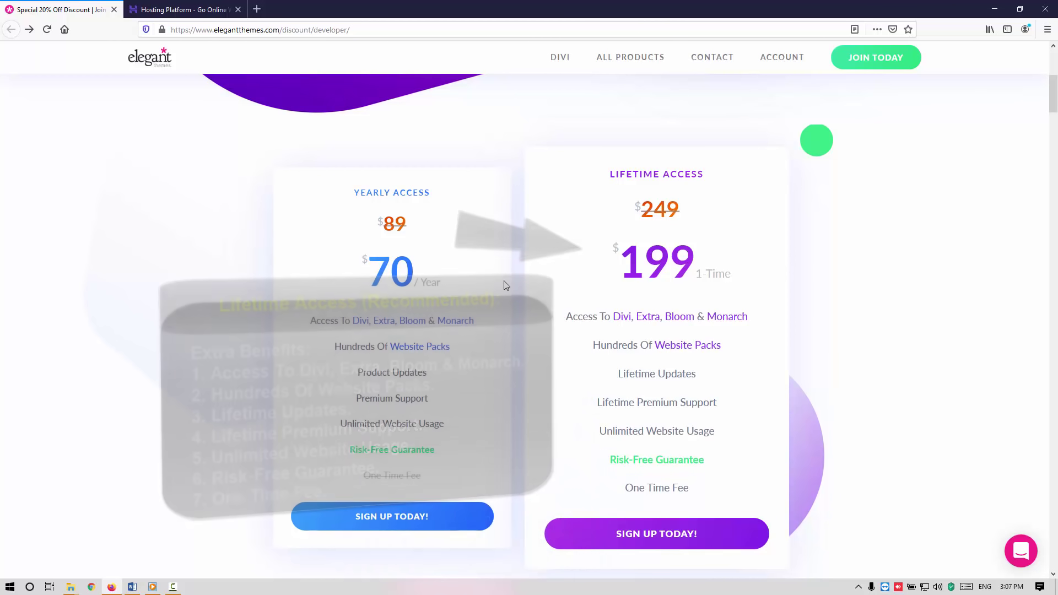
Step: Switch to the Hostinger site and read the web hosting discount and free SSL offer in its banner
click(161, 12)
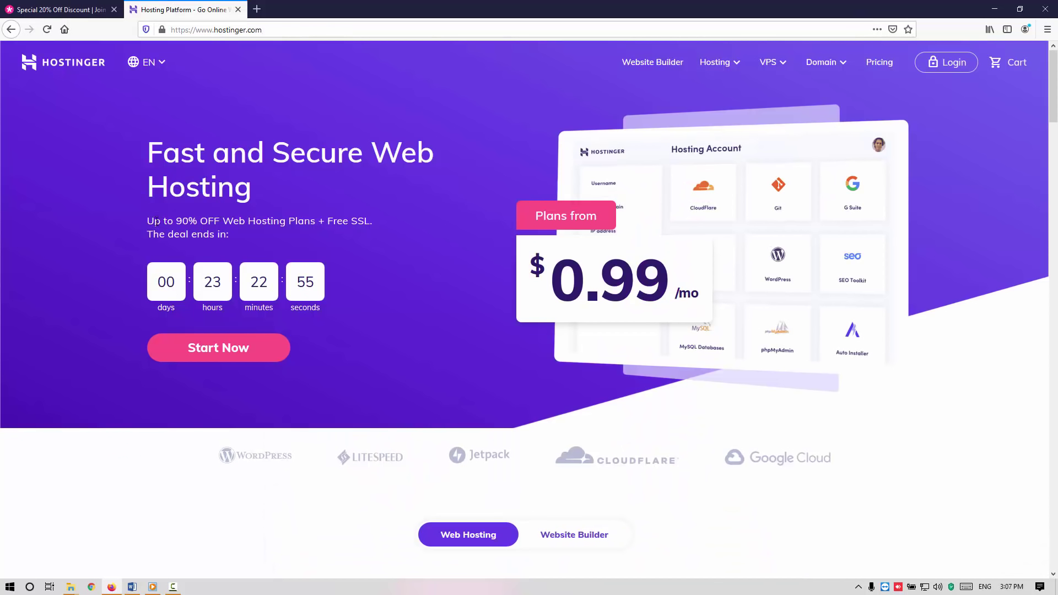
triple_click(298, 227)
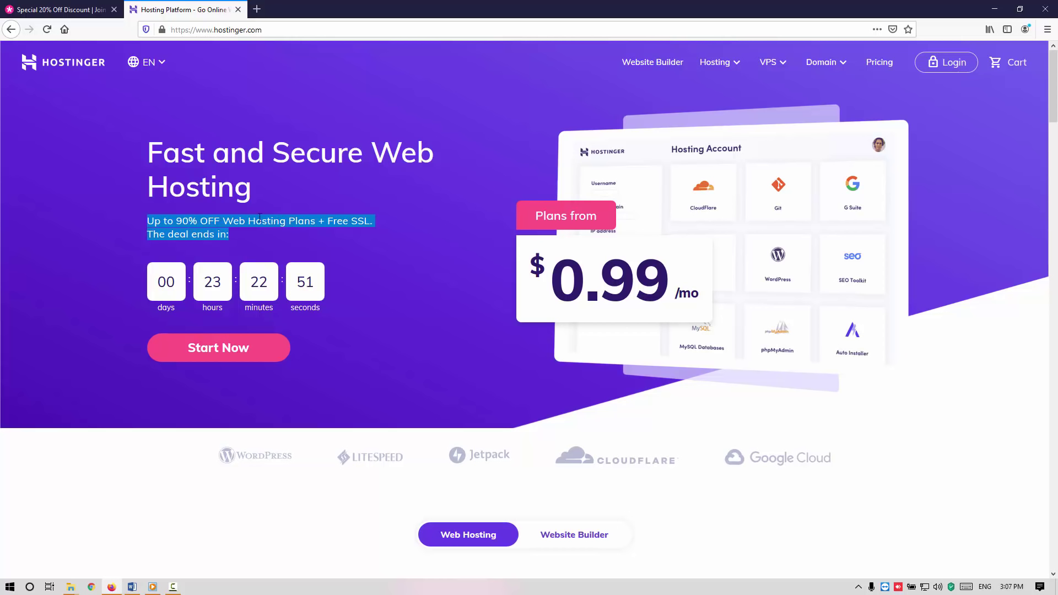
click(268, 214)
drag(144, 220, 249, 237)
click(249, 237)
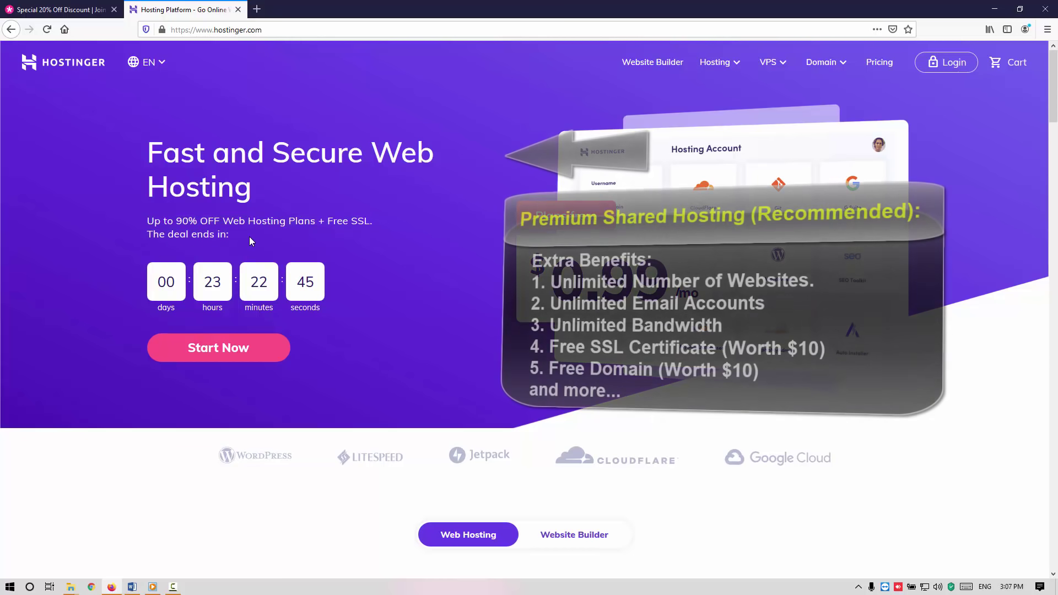
Step: Expand the hosting plans' full feature lists and examine the Premium Shared Hosting plan's email account and bandwidth allowances
scroll(250, 237, down, 7)
scroll(249, 241, down, 3)
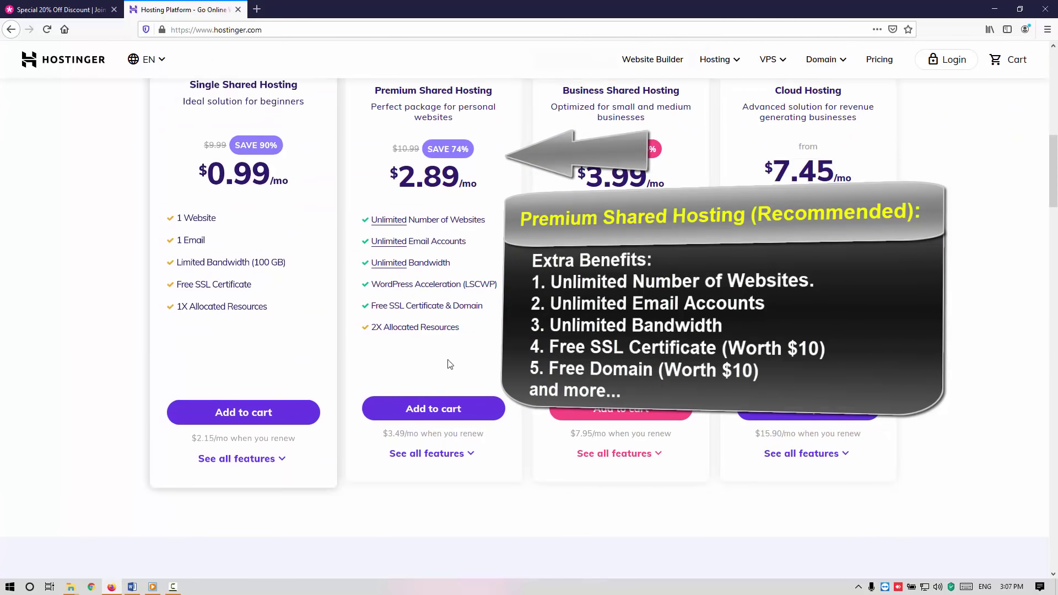
click(469, 463)
scroll(397, 255, down, 3)
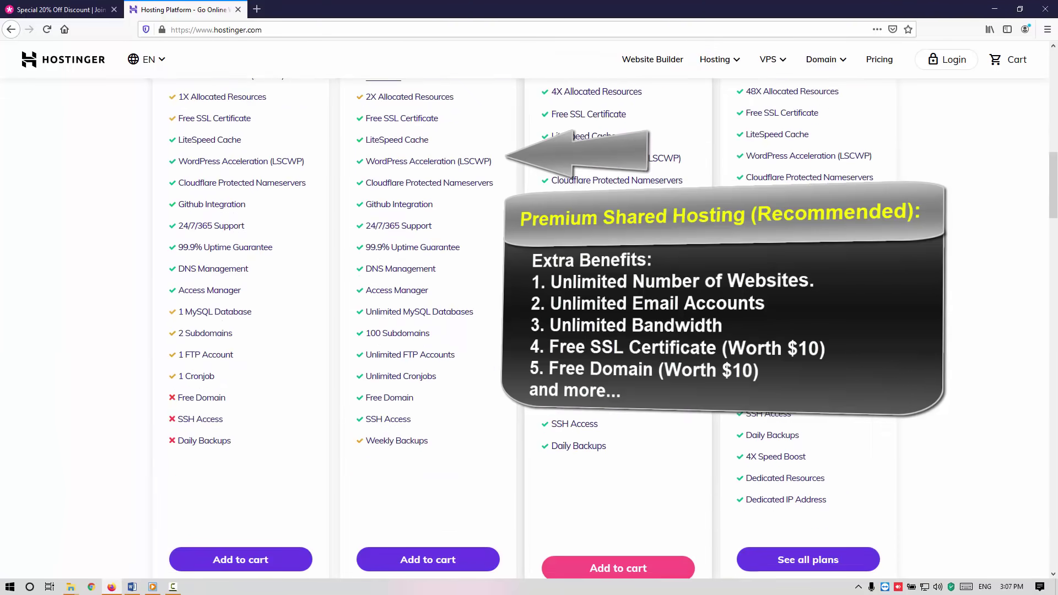
scroll(396, 255, up, 3)
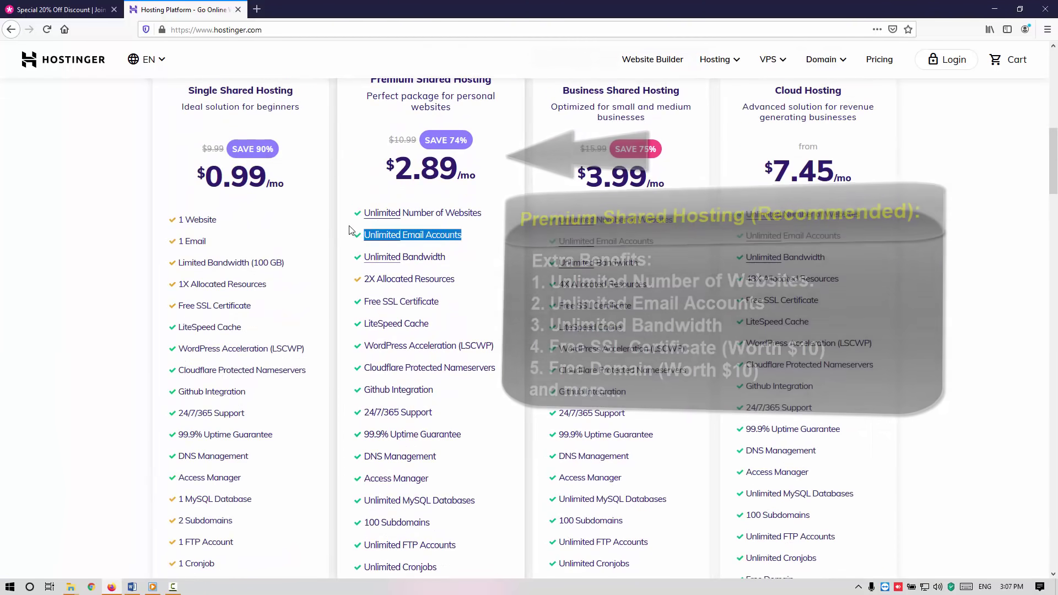
triple_click(475, 260)
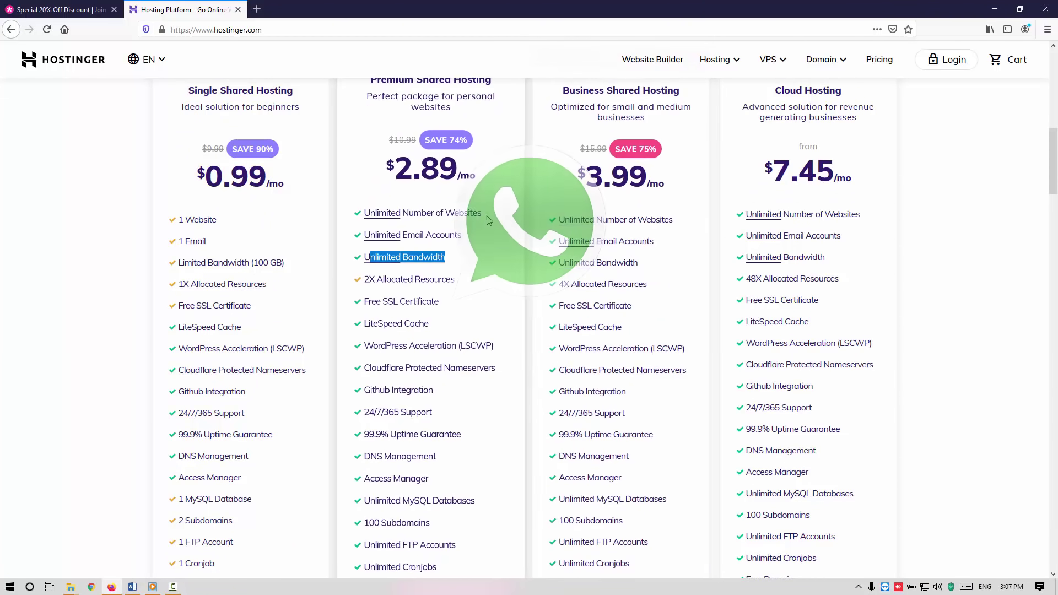
Step: Review the remaining Premium Shared Hosting features, including subdomains and backups, against the other hosting plans
scroll(514, 229, down, 4)
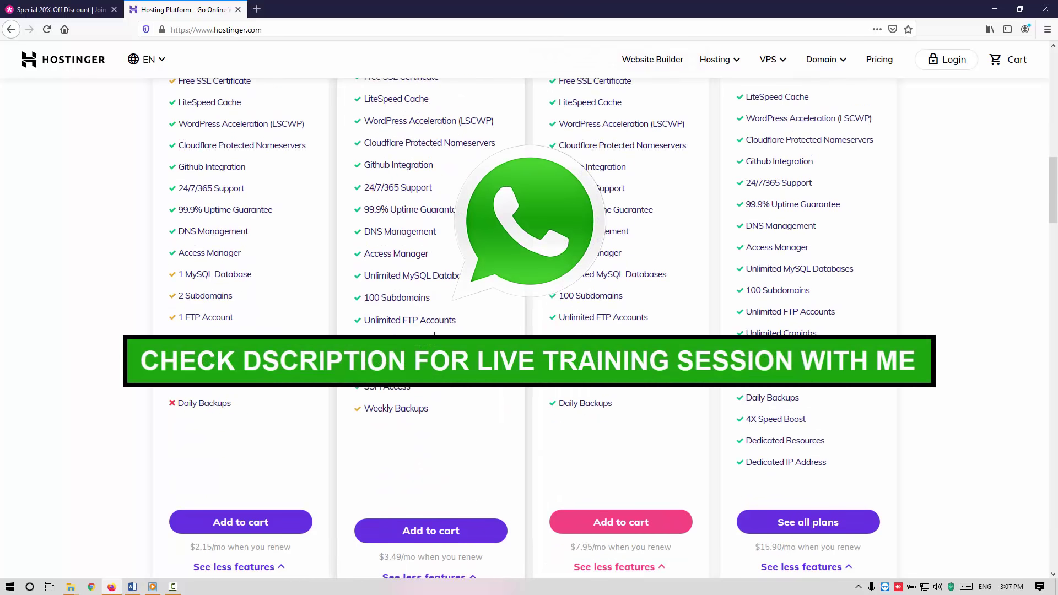
drag(449, 304, 342, 300)
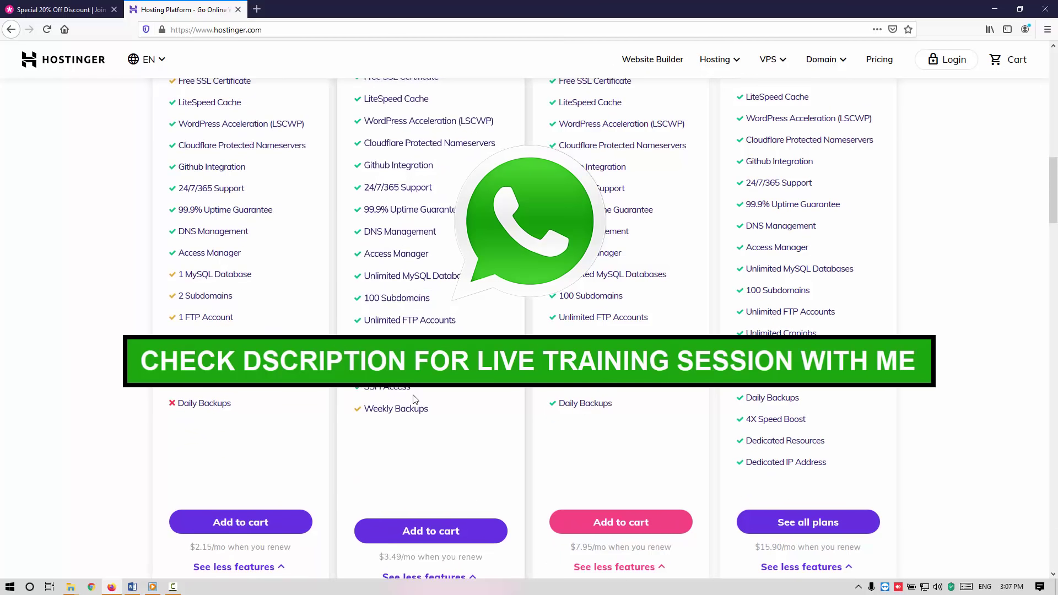
scroll(396, 397, up, 3)
scroll(396, 397, up, 2)
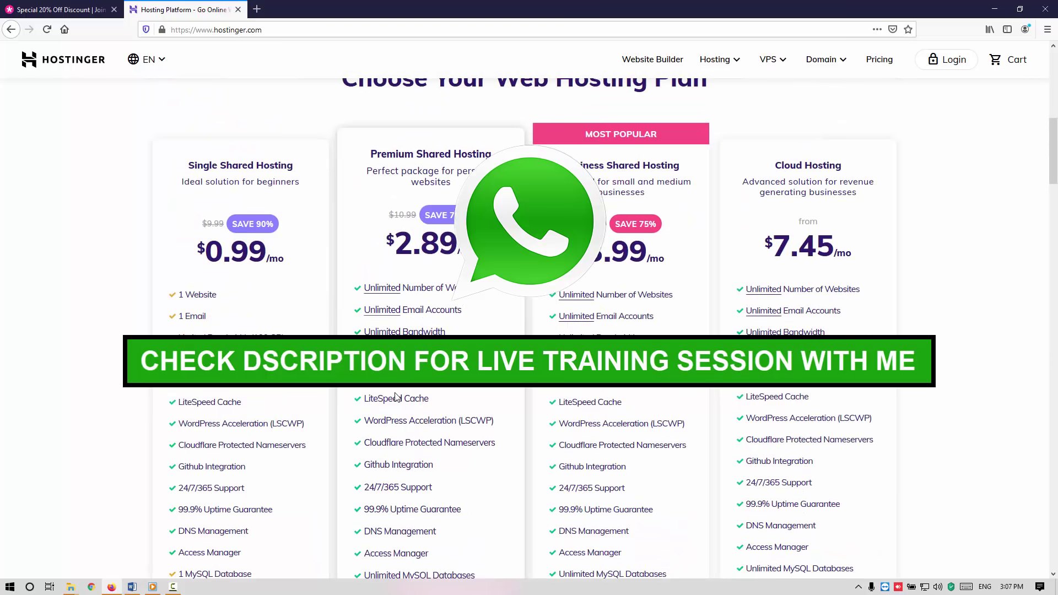
scroll(319, 456, down, 5)
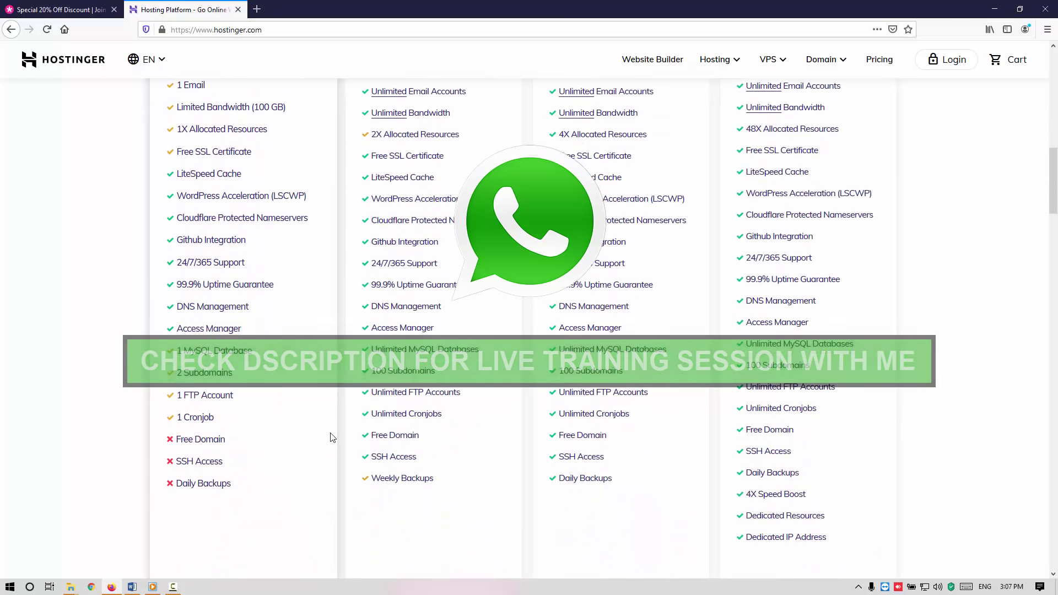
scroll(330, 434, up, 8)
scroll(332, 437, up, 7)
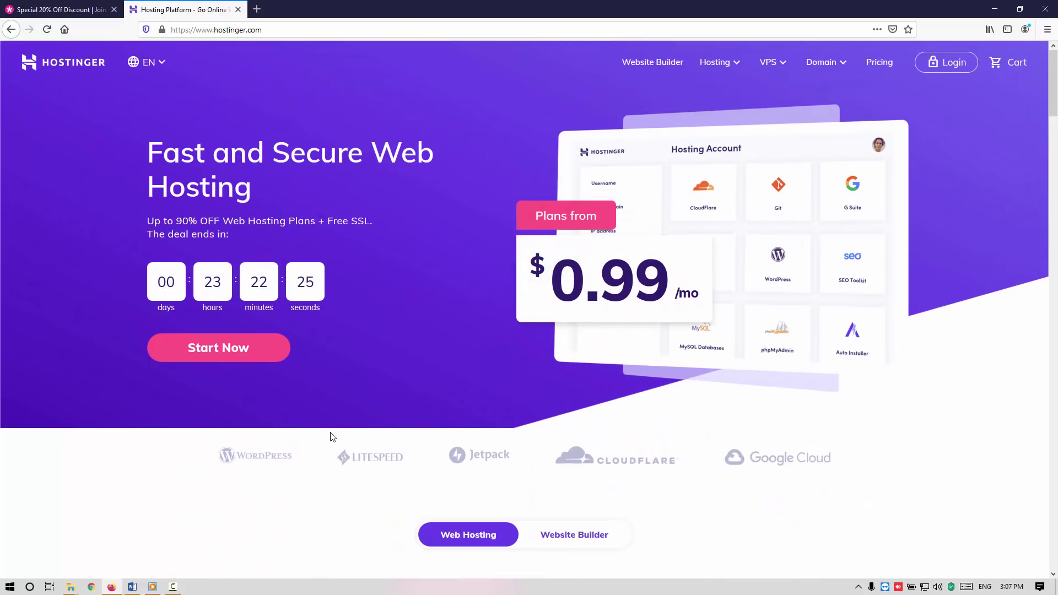
Step: Return to the Elegant Themes discount page and review the one-time price of the Lifetime Access plan
click(22, 10)
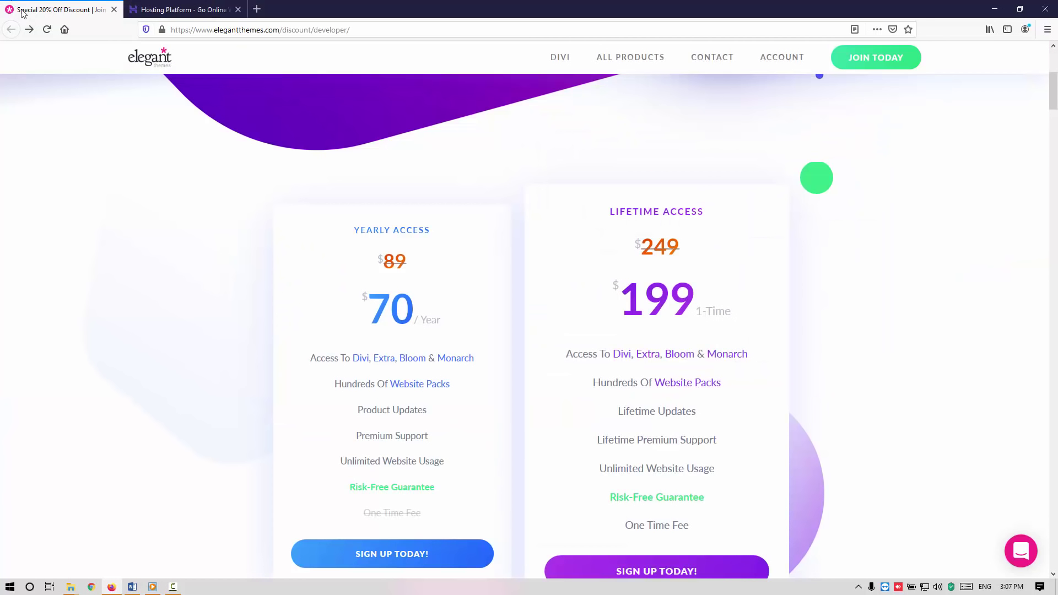
scroll(262, 247, up, 1)
scroll(262, 247, up, 5)
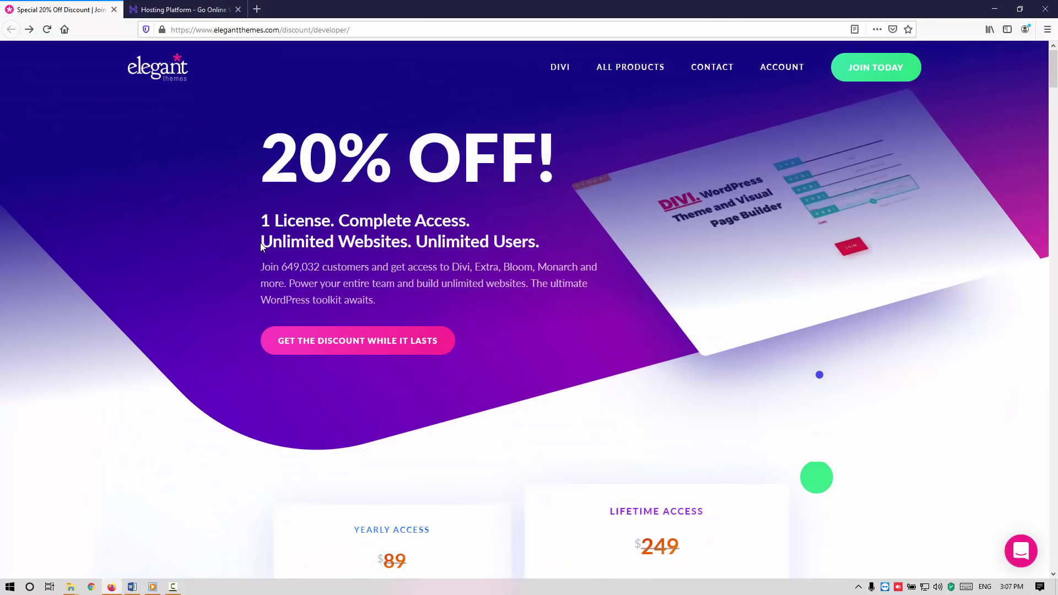
scroll(250, 229, down, 7)
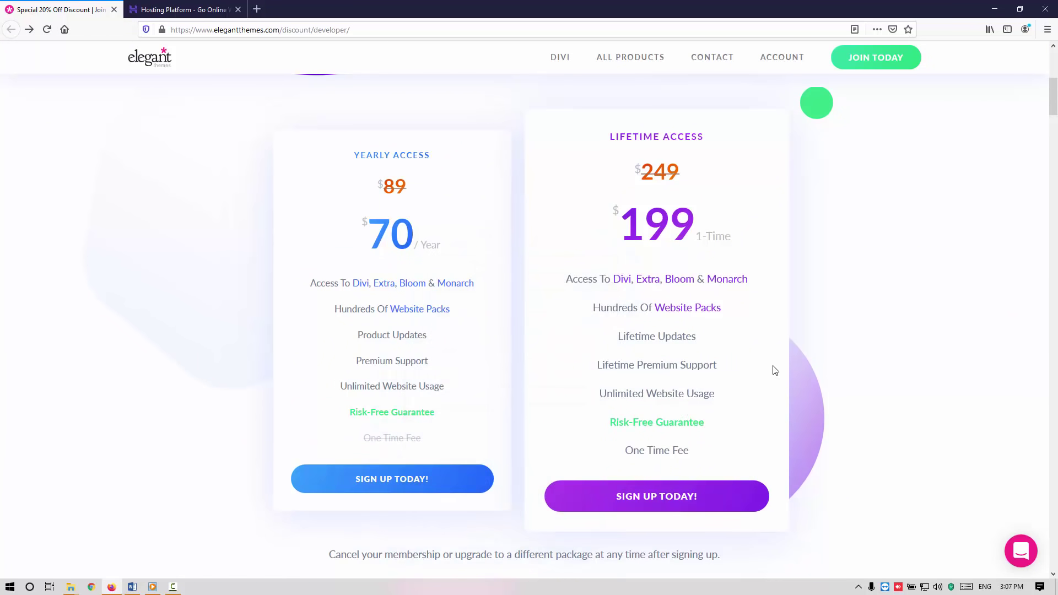
mouse_move(718, 393)
drag(630, 221, 752, 237)
click(777, 272)
scroll(113, 423, up, 5)
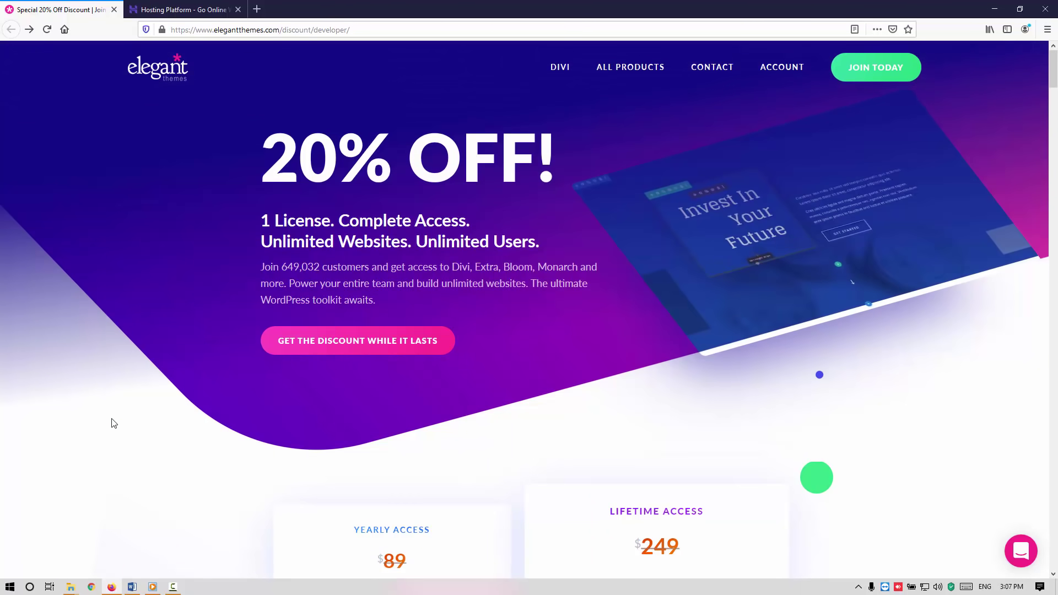
Step: Examine the Lifetime Access plan's unlimited website usage terms, money-back guarantee and one-time fee
scroll(115, 422, down, 5)
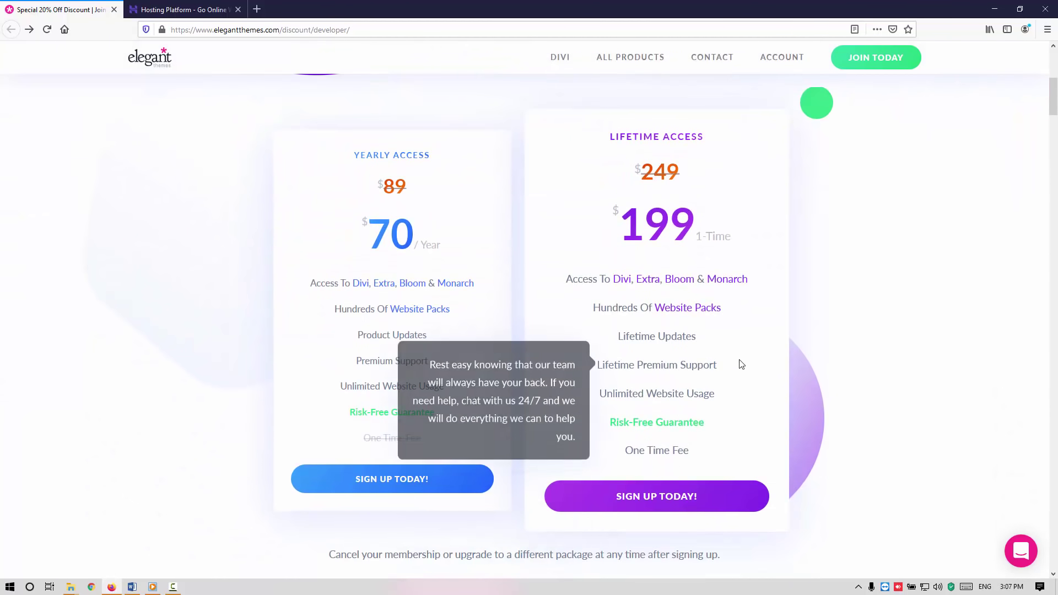
drag(726, 393, 584, 404)
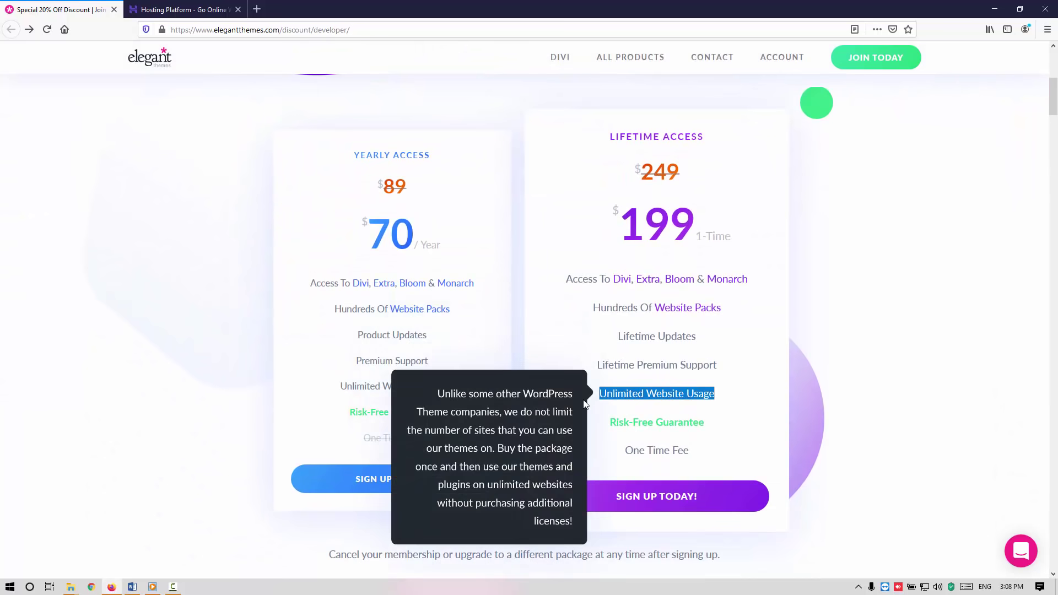
triple_click(722, 395)
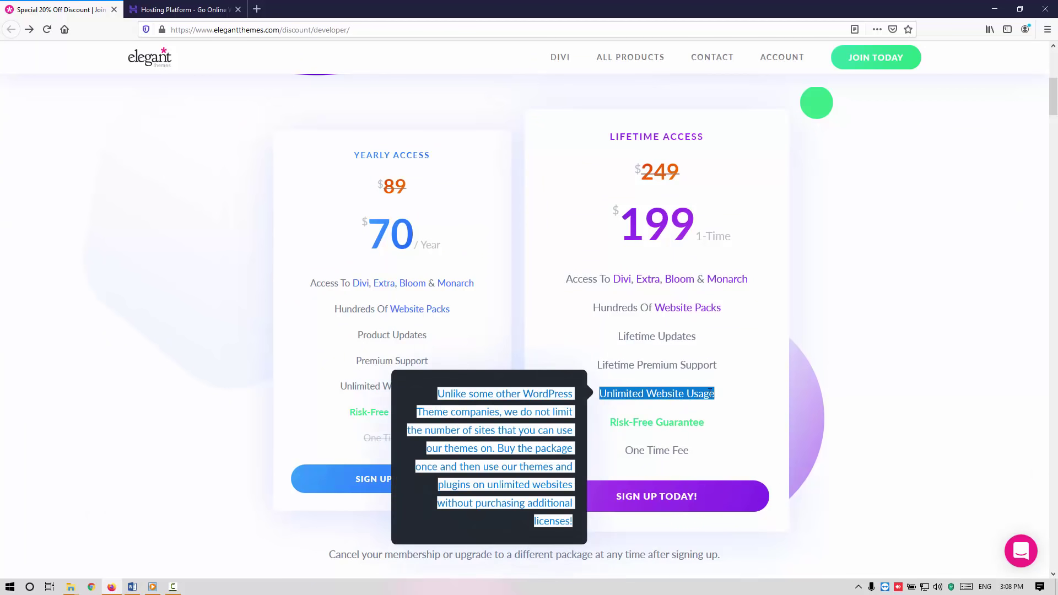
click(729, 388)
triple_click(649, 391)
click(738, 386)
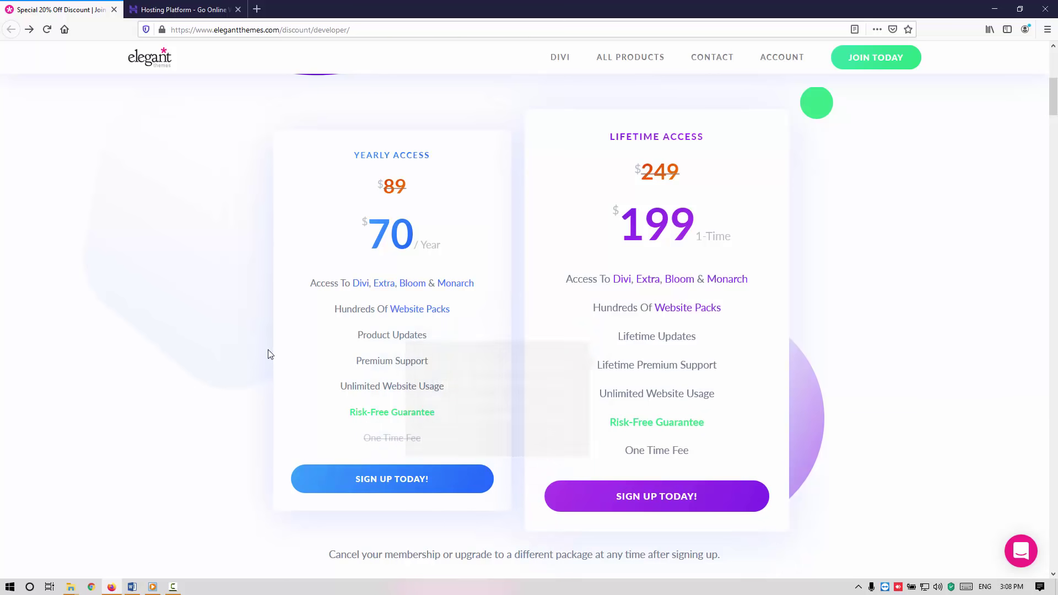
drag(705, 423, 606, 430)
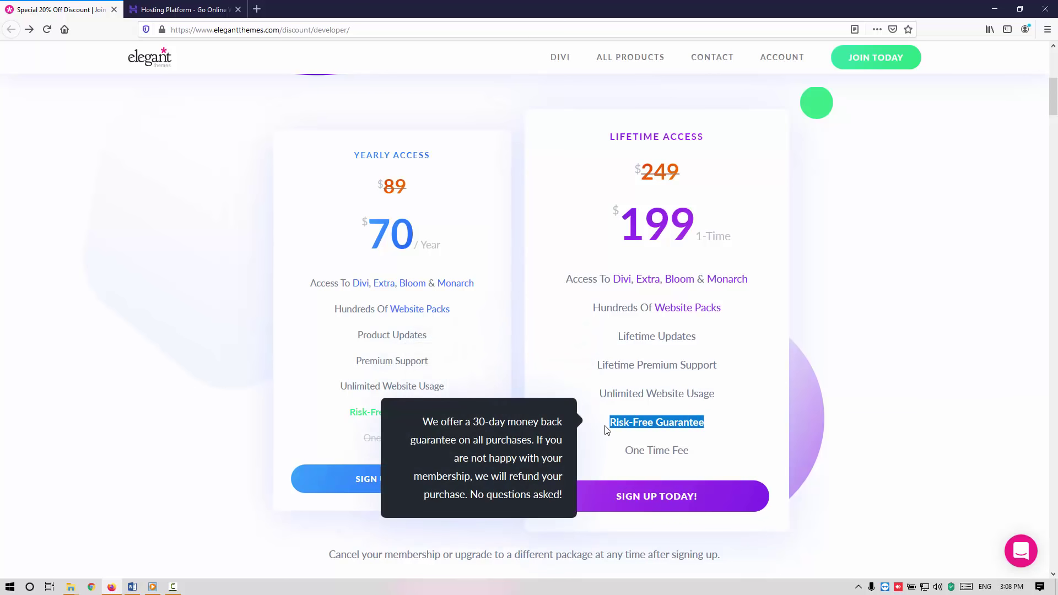
click(710, 449)
drag(688, 450, 624, 449)
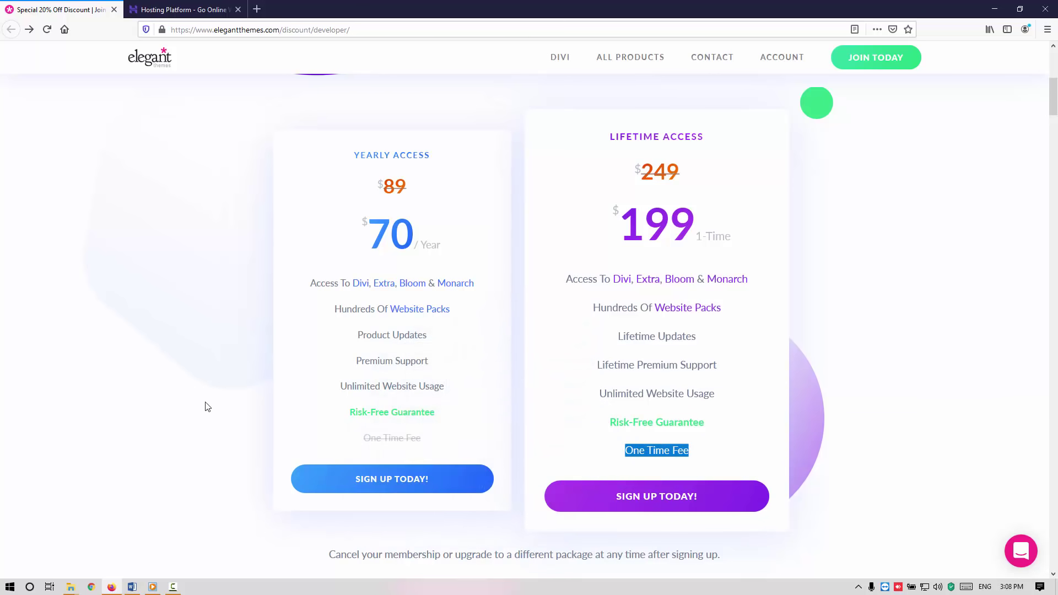
scroll(193, 395, up, 7)
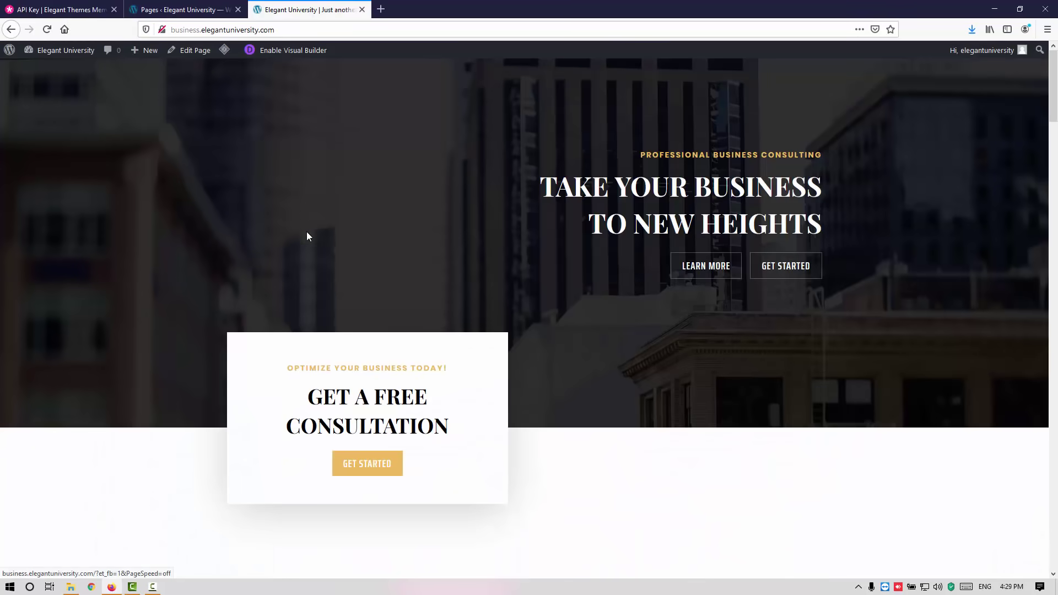
Step: Look through the finished business website's home page sections, service packages and About Us page
scroll(306, 237, down, 15)
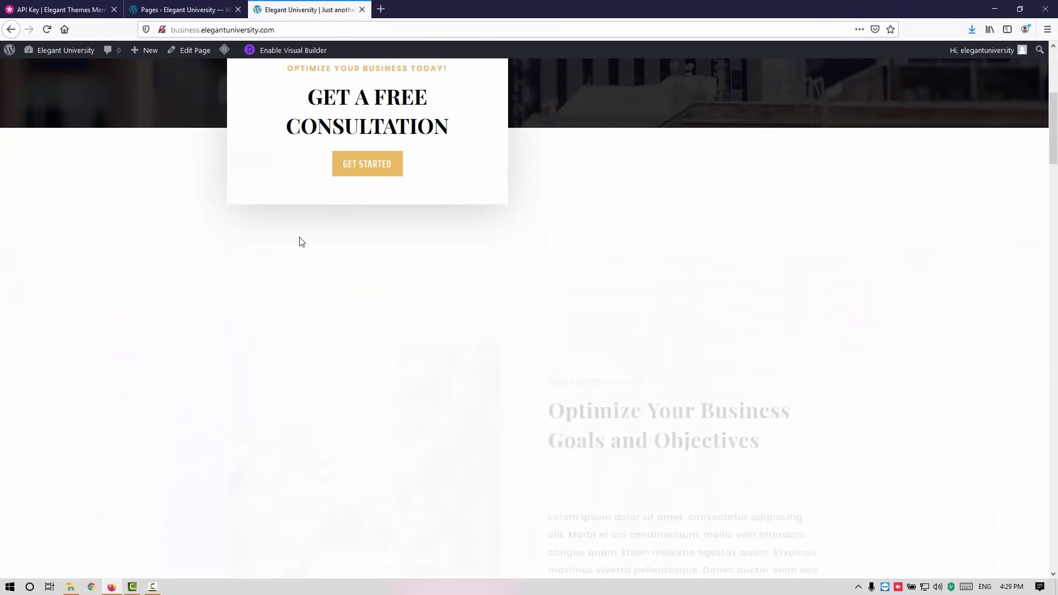
scroll(300, 243, down, 20)
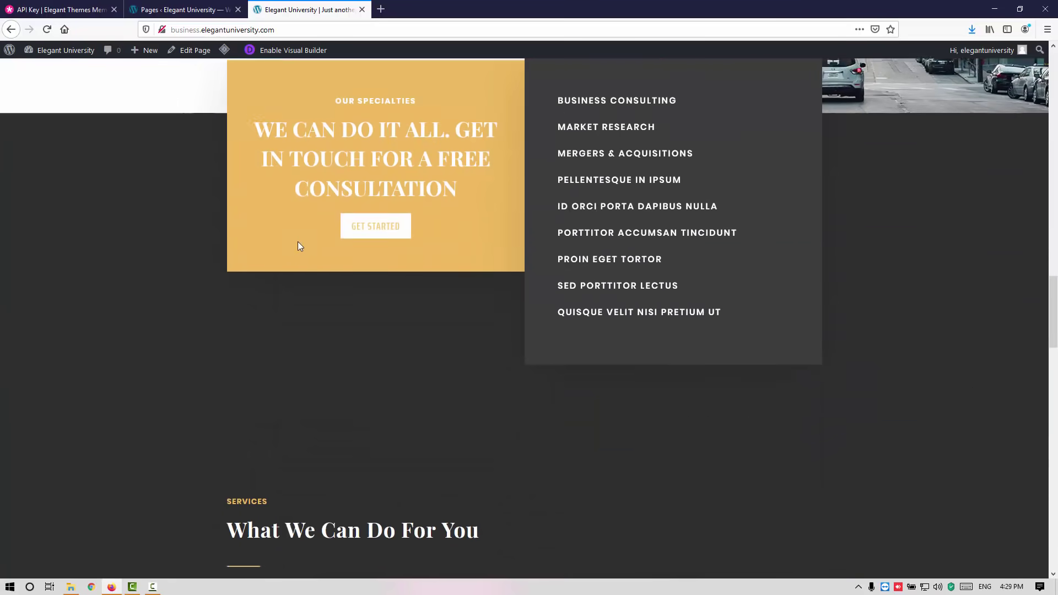
scroll(298, 246, down, 14)
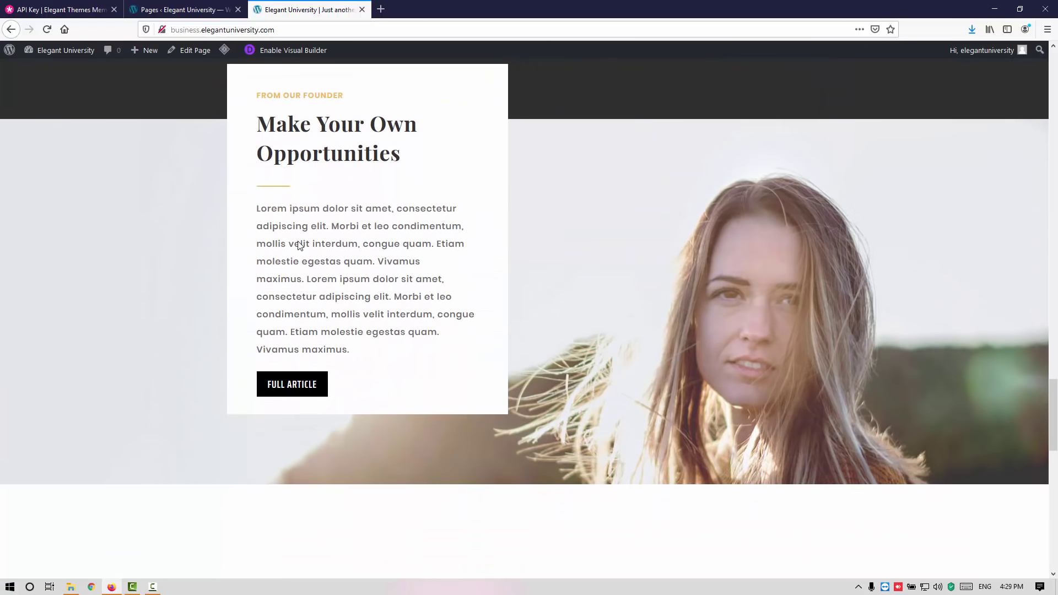
scroll(286, 226, down, 2)
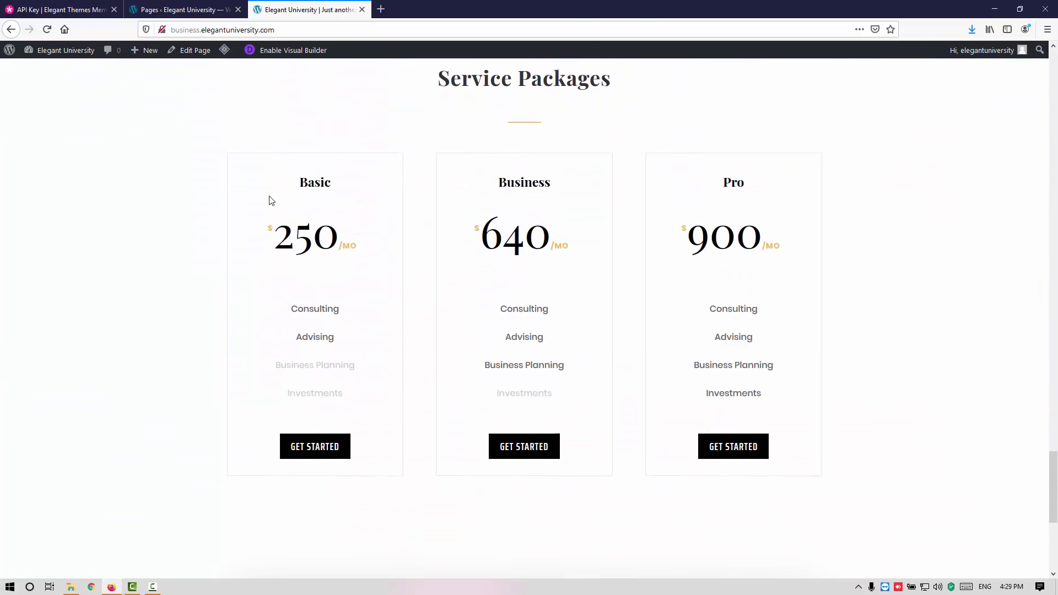
scroll(269, 200, down, 5)
scroll(269, 200, down, 1)
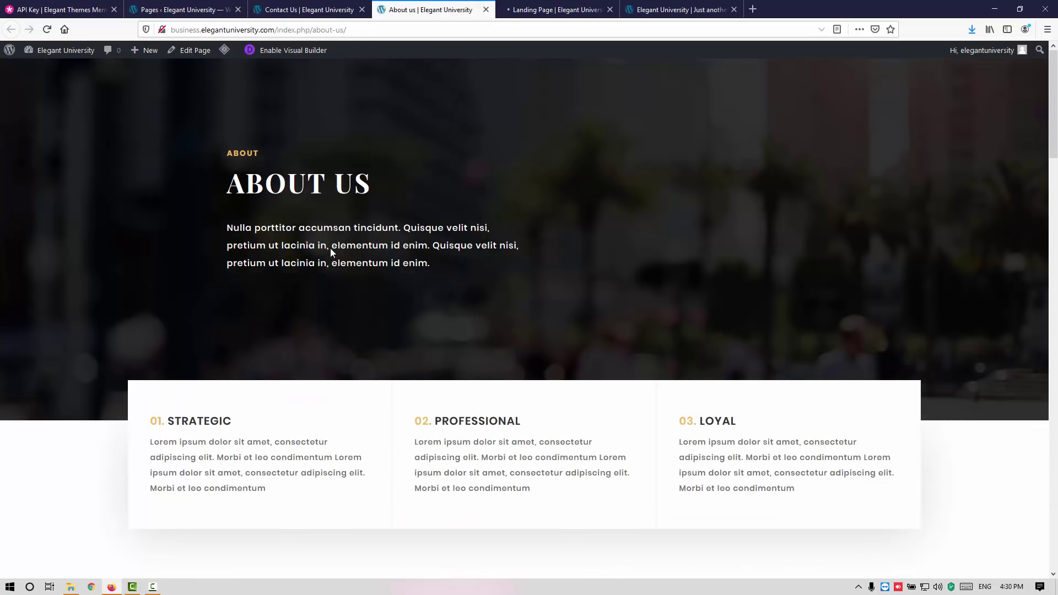
scroll(329, 248, down, 12)
scroll(331, 256, down, 20)
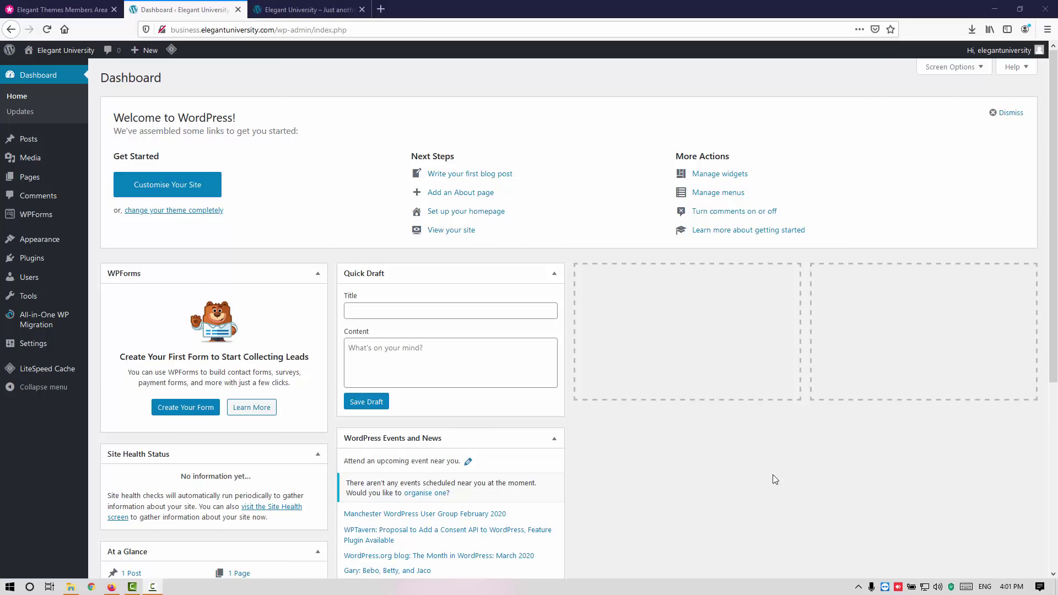
Step: Download the Divi theme from the product downloads in the Elegant Themes members area and save Divi.zip
mouse_move(54, 214)
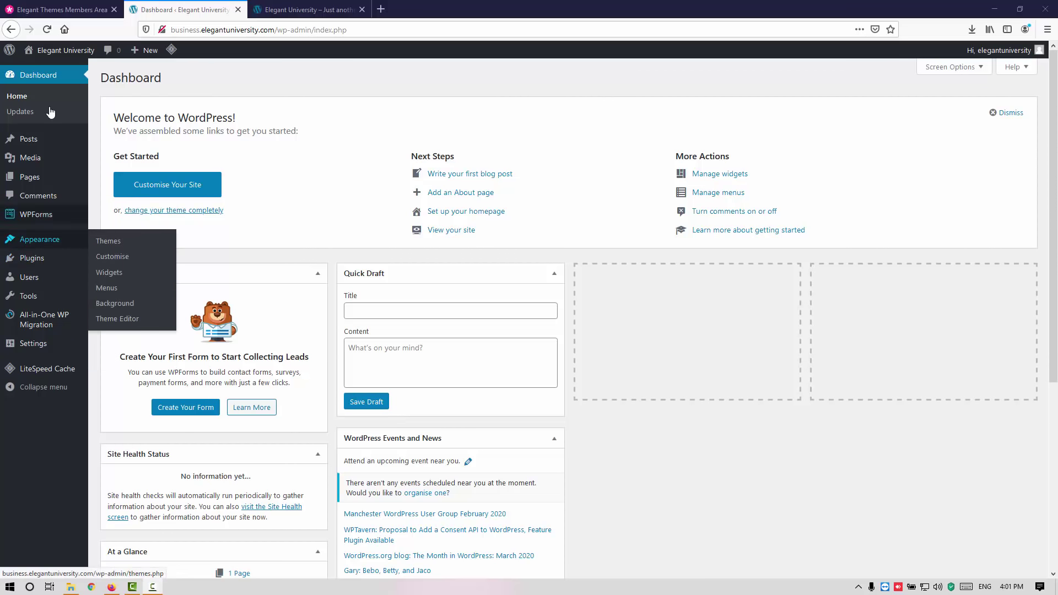
click(60, 9)
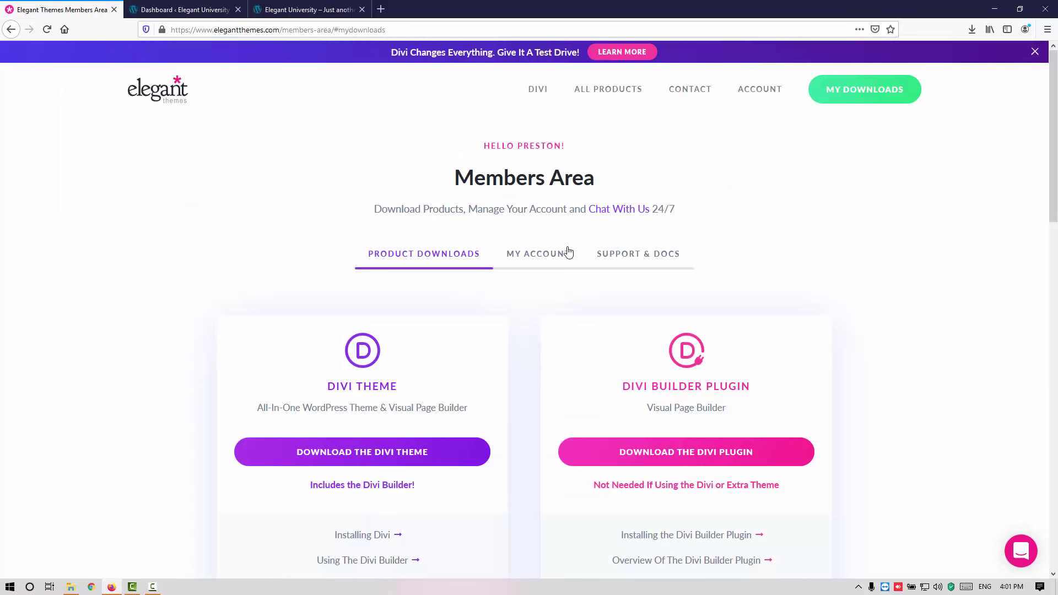
mouse_move(760, 89)
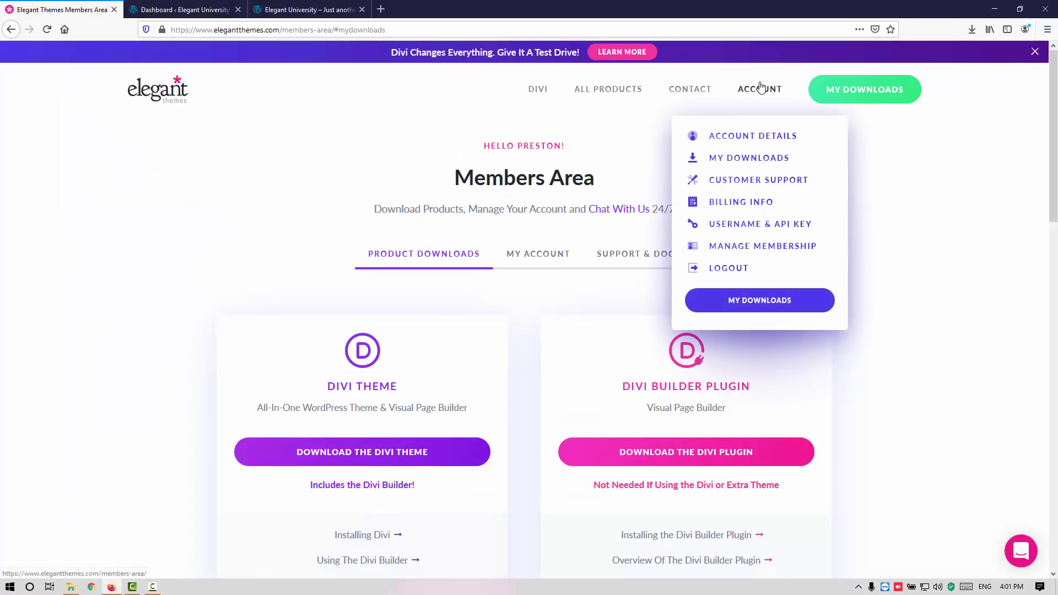
click(749, 159)
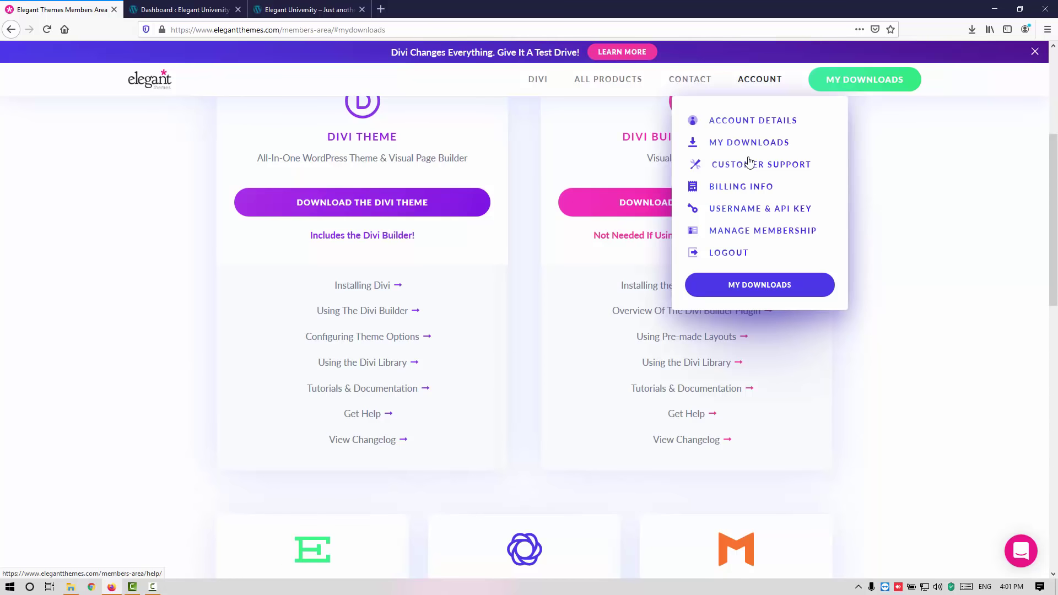
scroll(920, 240, up, 1)
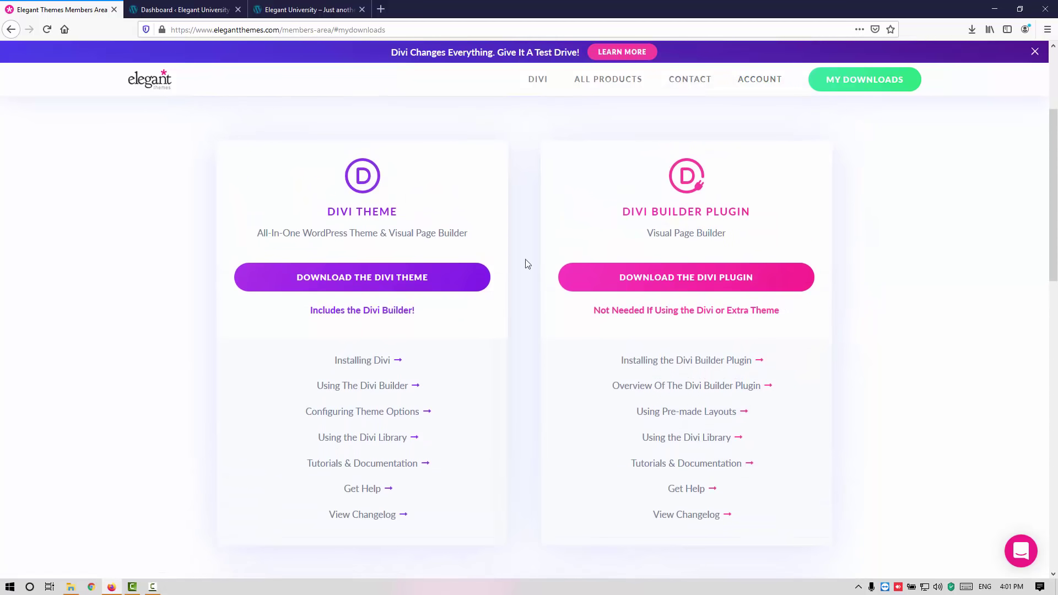
click(372, 283)
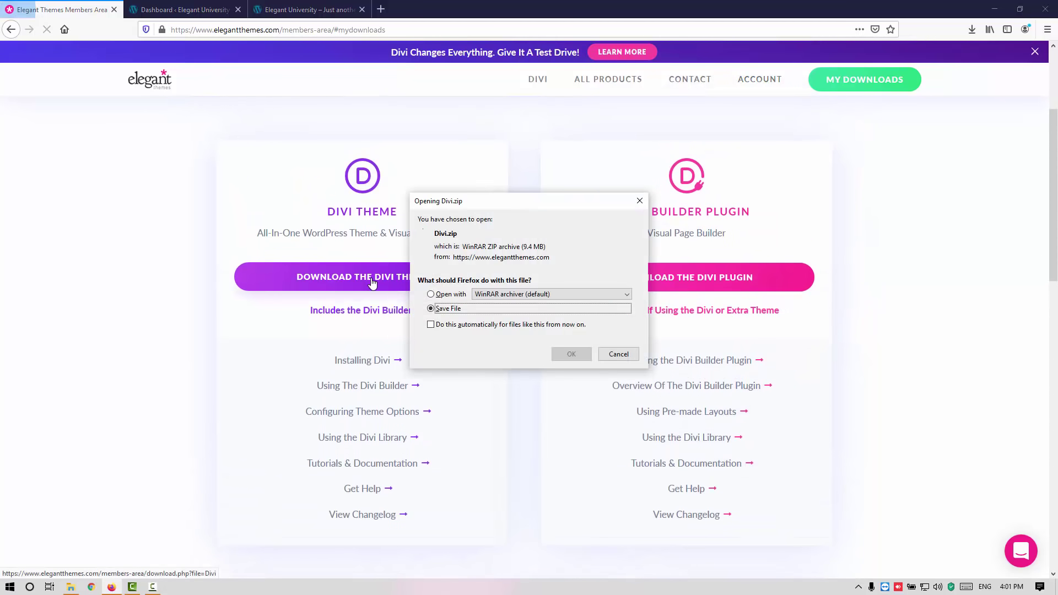
click(571, 355)
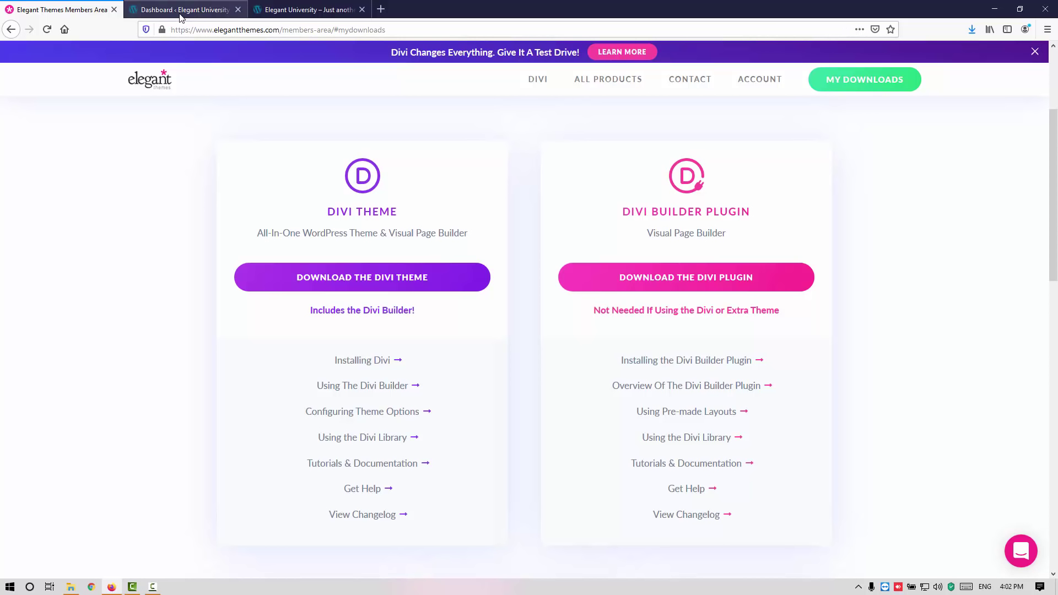
Step: Go to the WordPress dashboard's theme management and open the upload form for adding a new theme
click(182, 13)
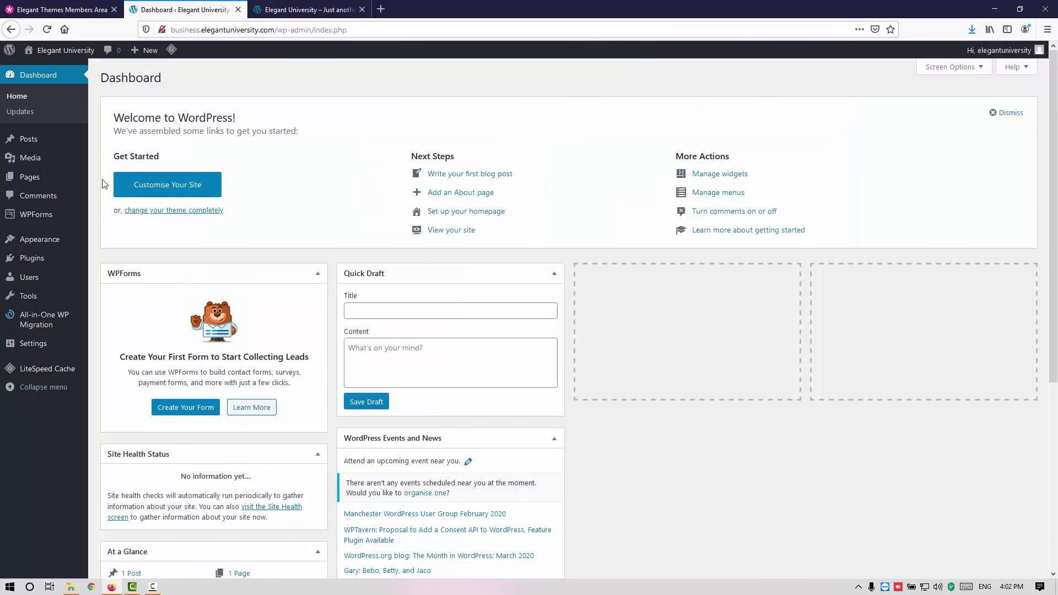
mouse_move(39, 239)
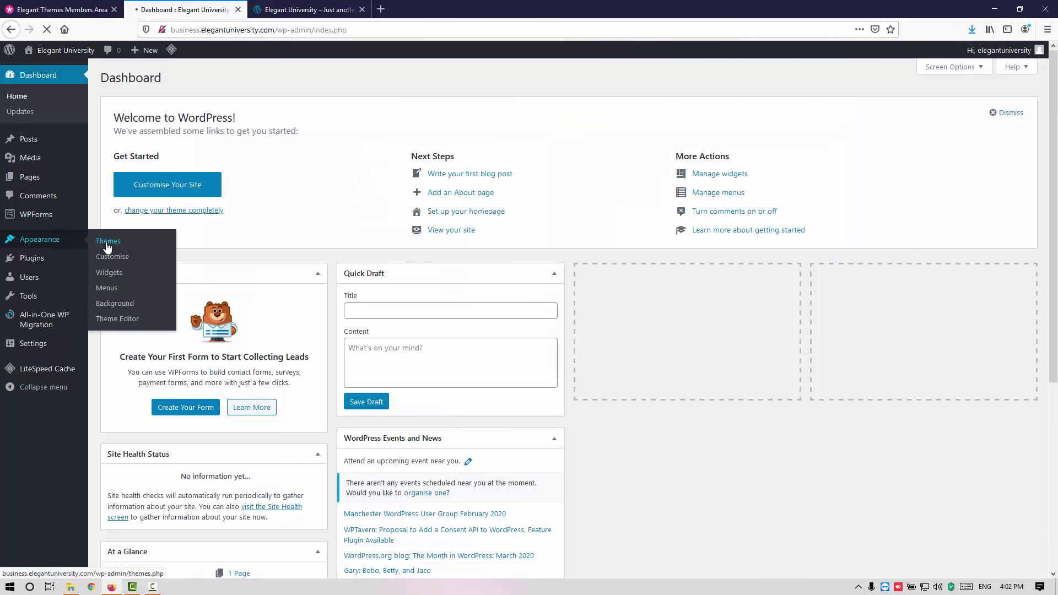
click(108, 245)
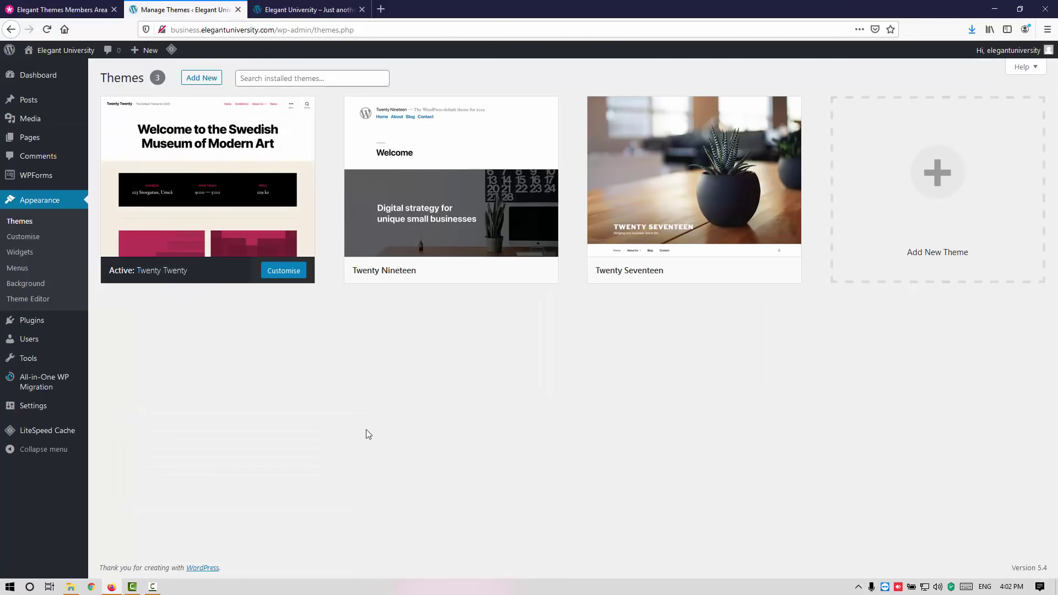
click(201, 79)
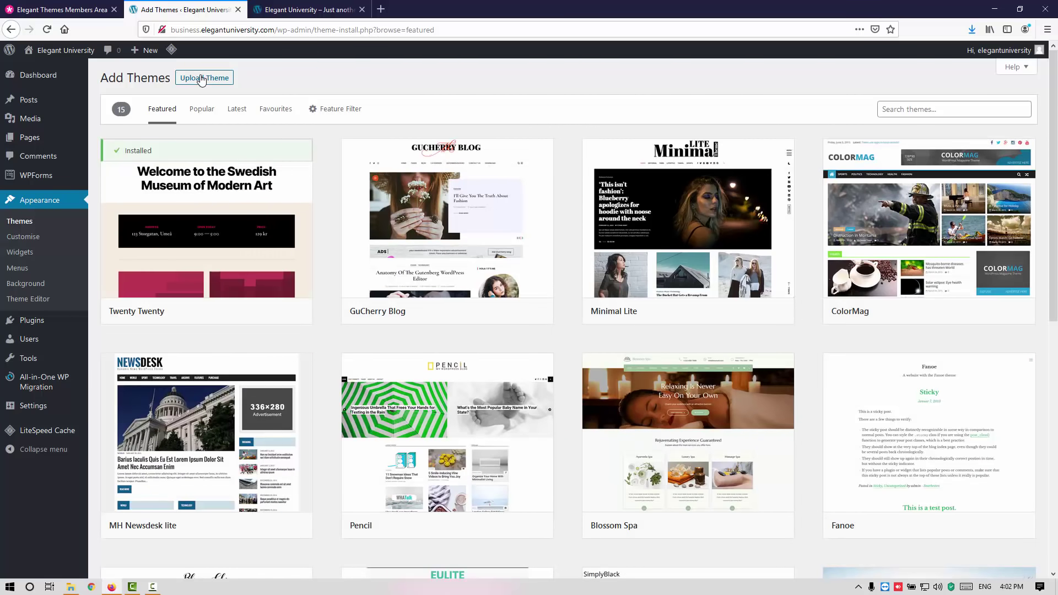
click(201, 78)
Step: Upload Divi.zip from the Downloads folder, then install and activate it as the site's theme
click(480, 181)
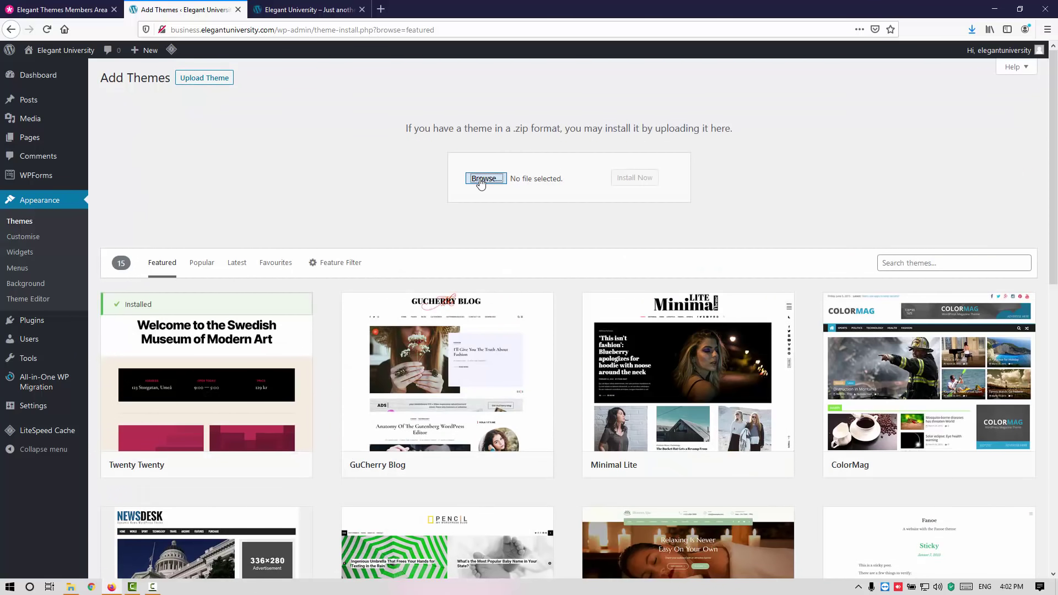
click(145, 96)
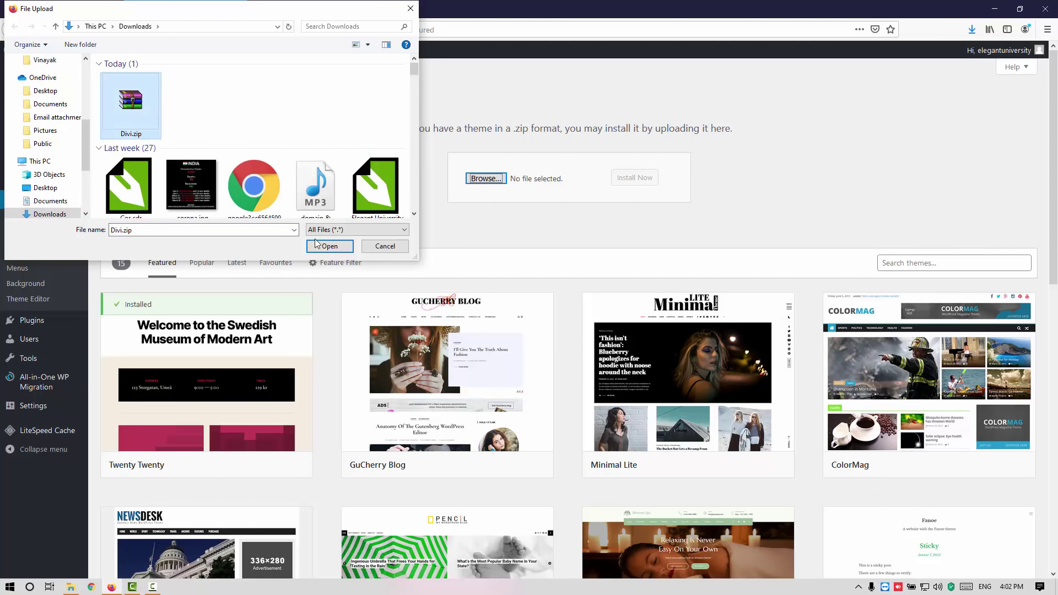
click(338, 251)
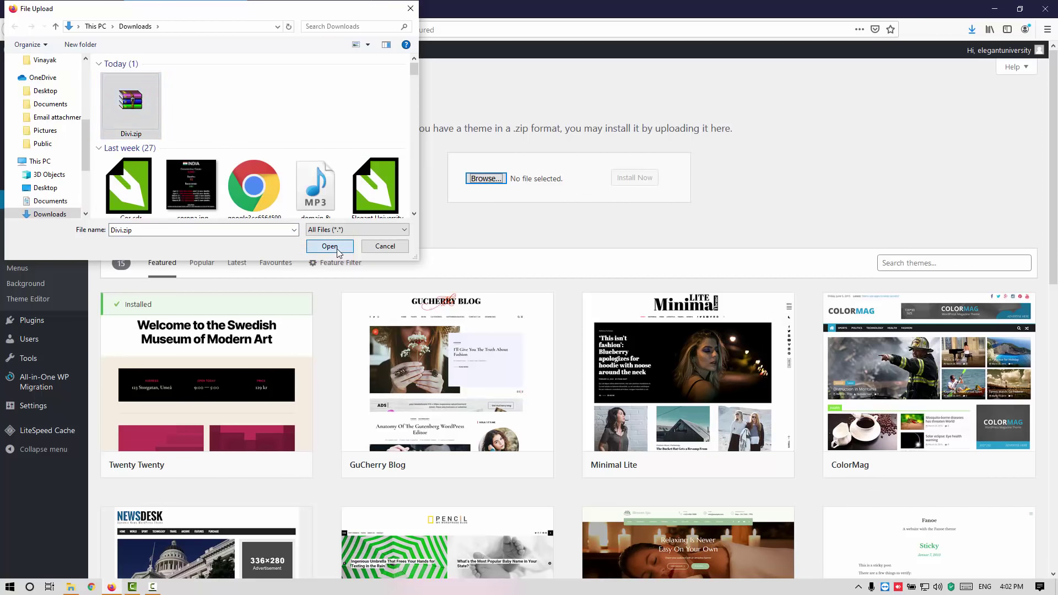
click(639, 175)
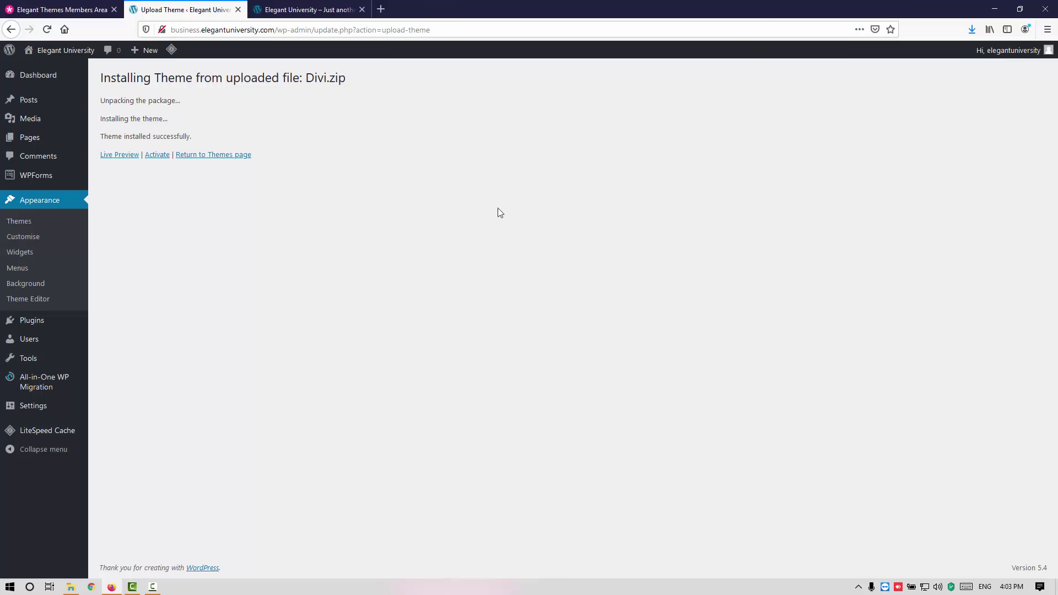
click(165, 158)
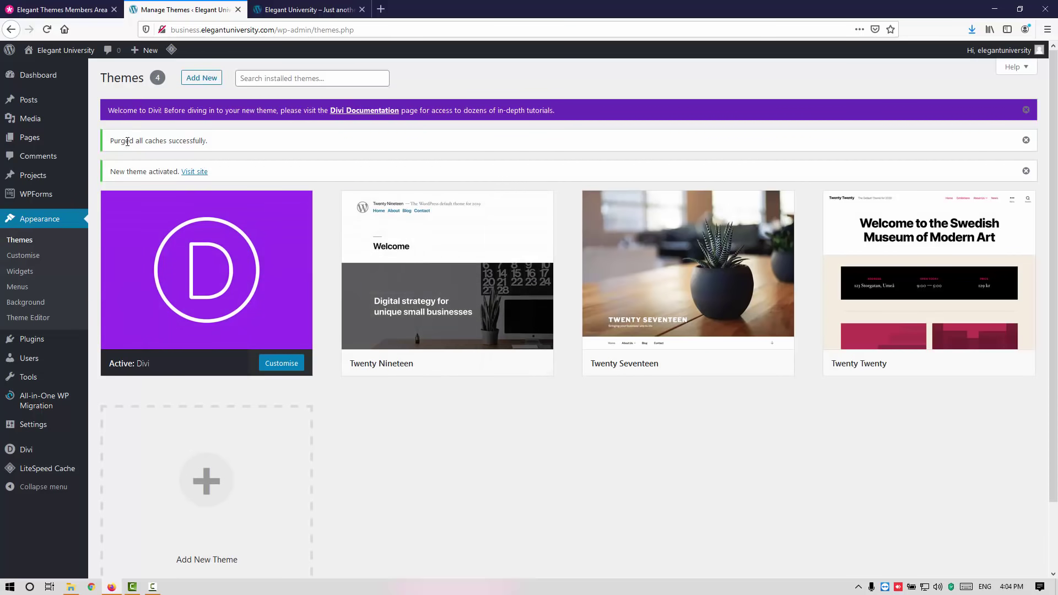
Step: Delete the inactive Twenty Nineteen, Twenty Seventeen and Twenty Twenty themes, keeping only Divi
click(532, 237)
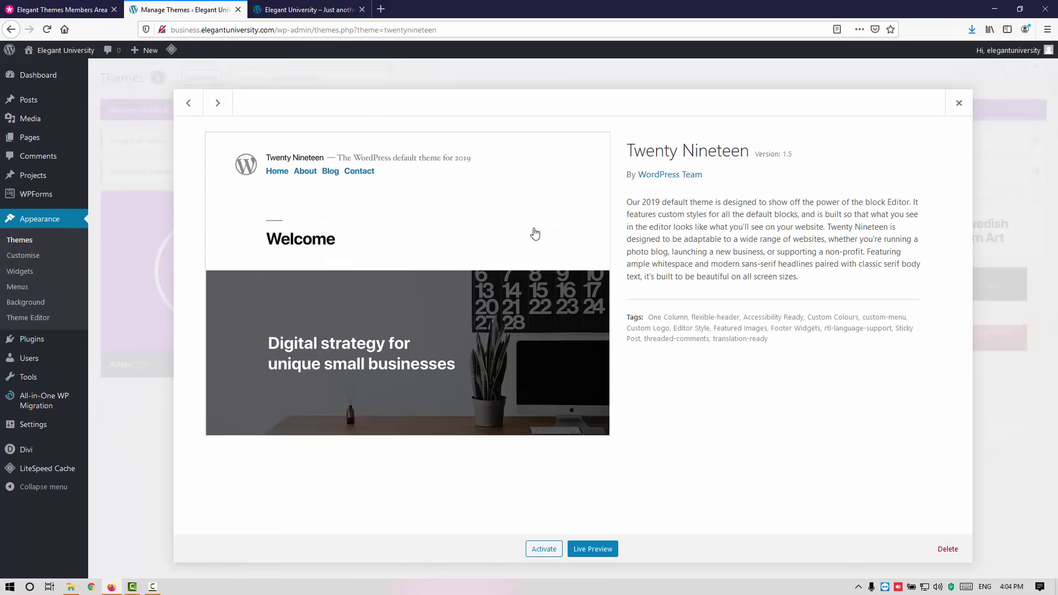
click(947, 549)
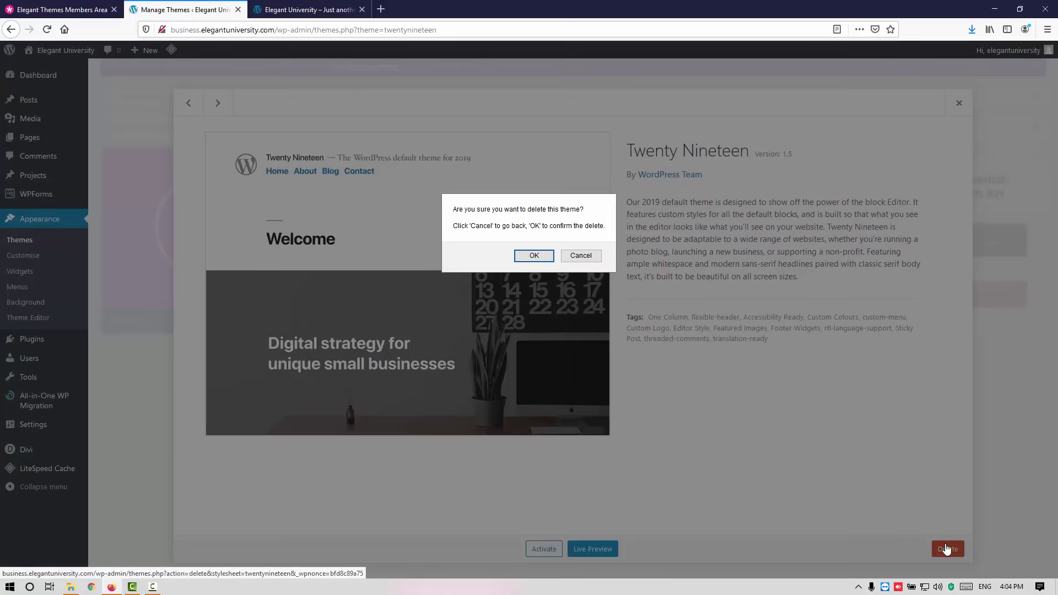
click(542, 257)
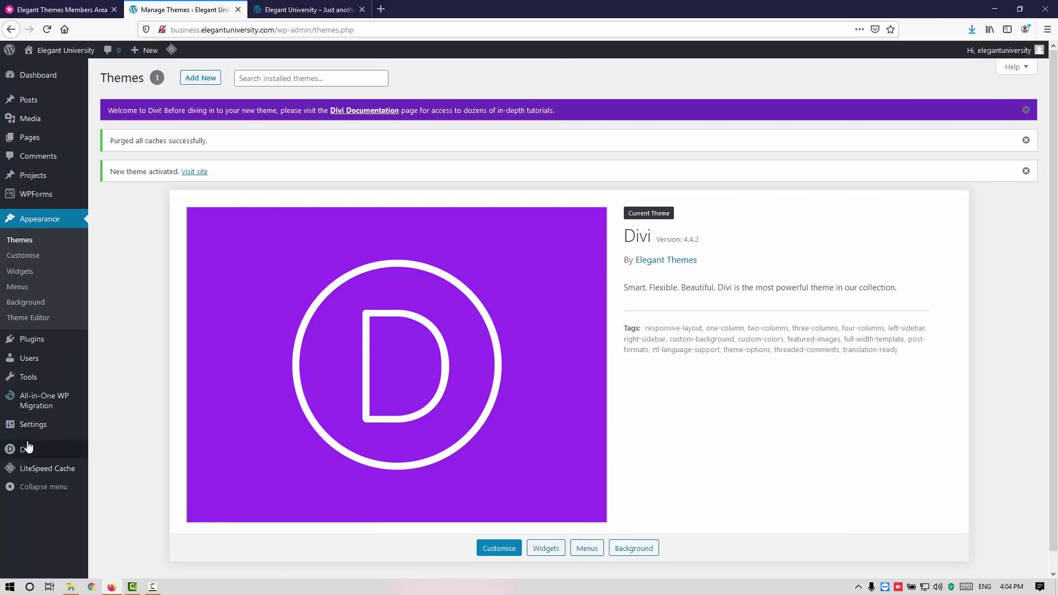
Step: Open the Updates settings in the Divi Theme Options, where the username and API key are entered
mouse_move(34, 447)
click(112, 452)
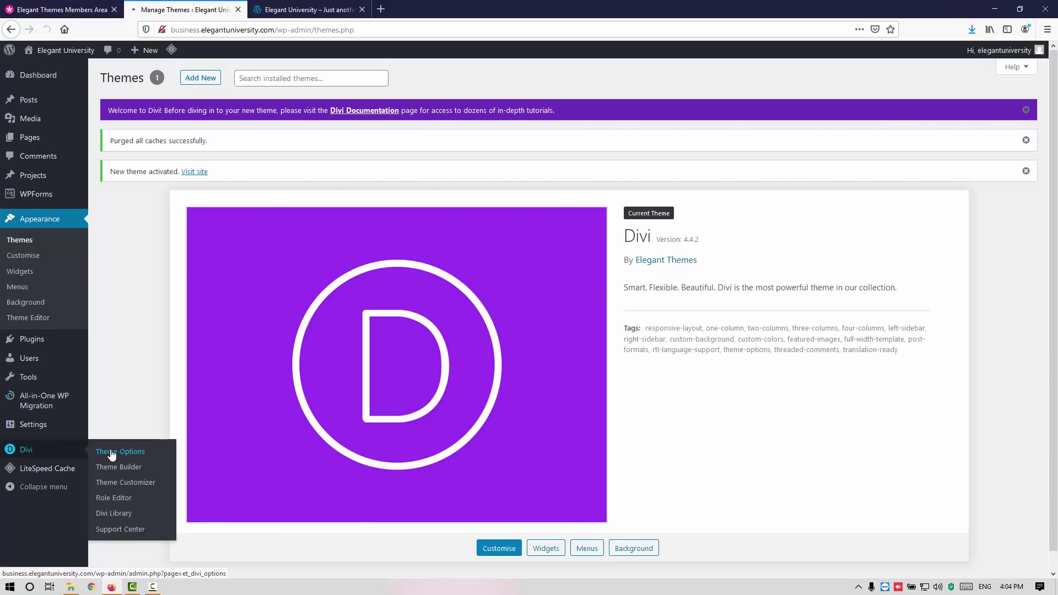
click(542, 163)
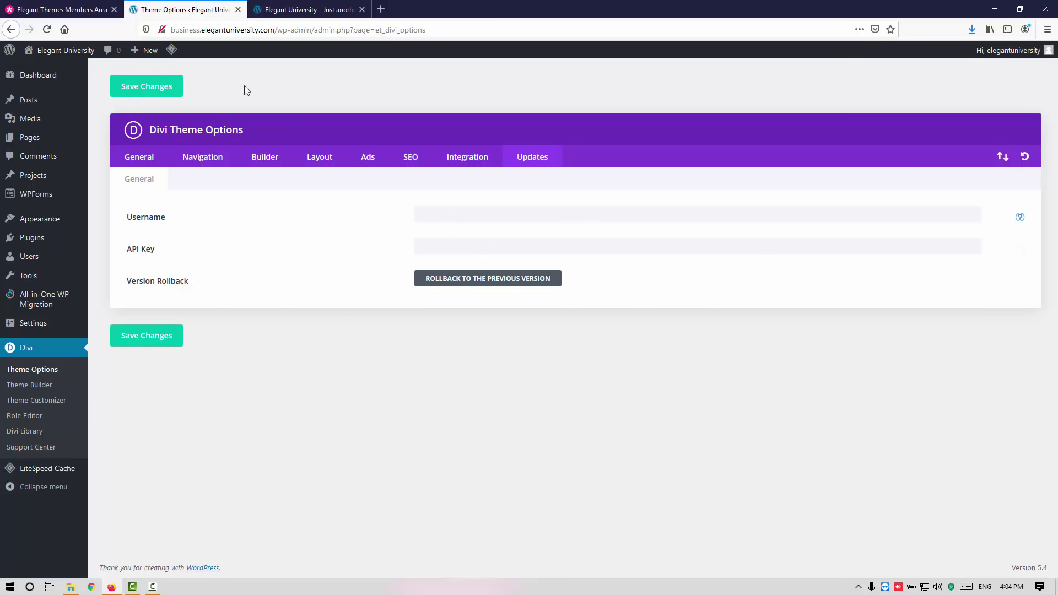
Step: Switch to the Elegant Themes members area and open the account's username and API key page
click(60, 10)
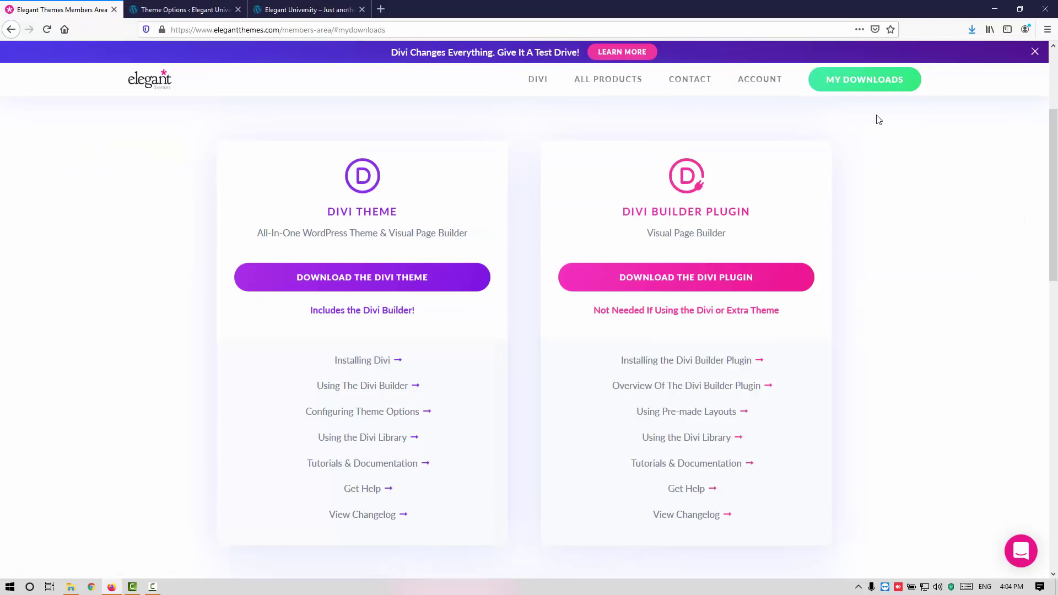
mouse_move(760, 83)
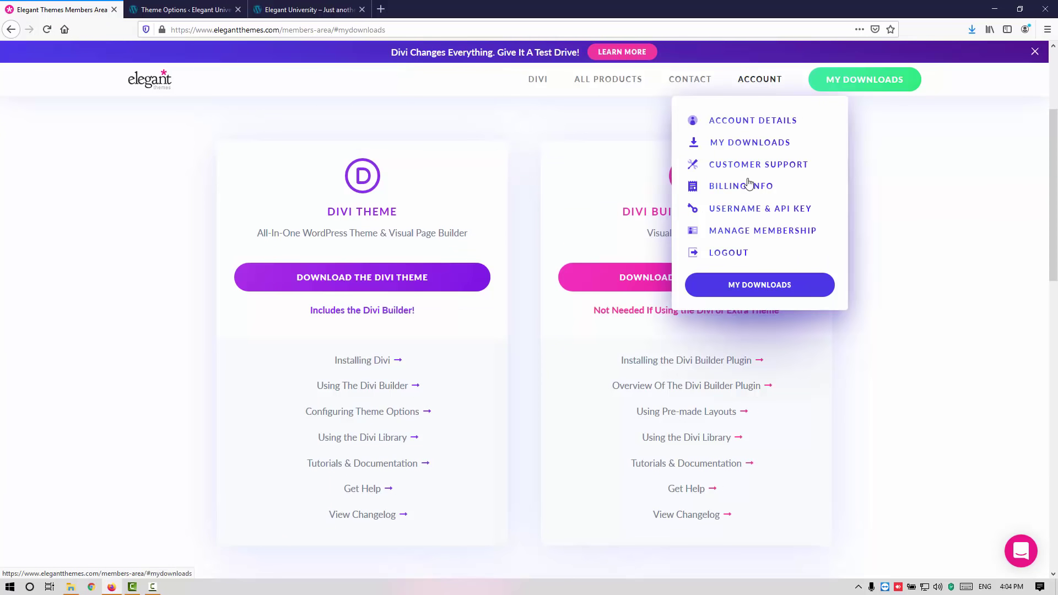
click(741, 210)
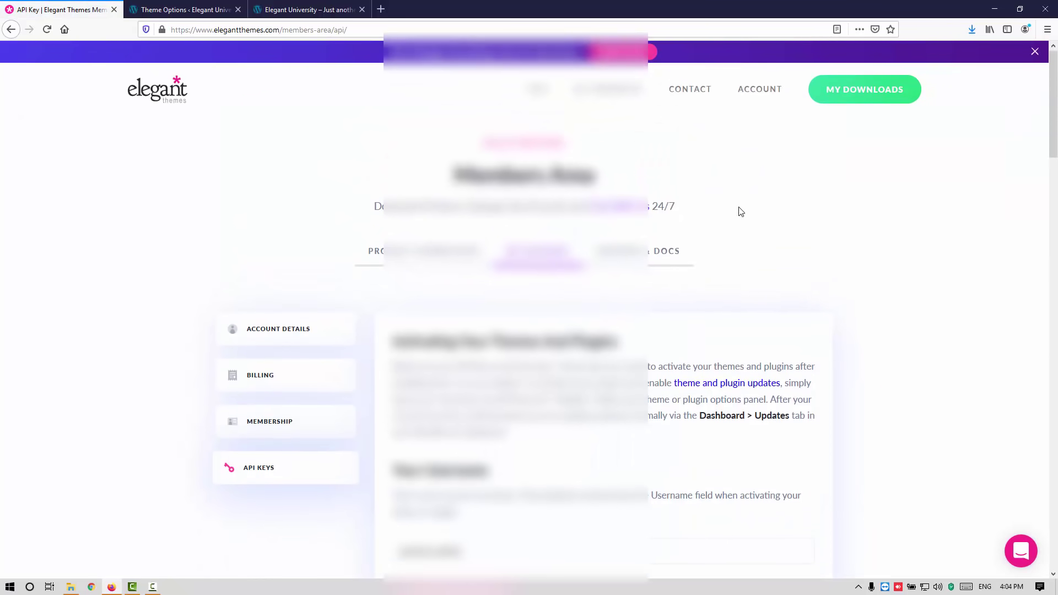
Step: Generate a new API key at the end of the key list and give it a label
scroll(738, 213, down, 2)
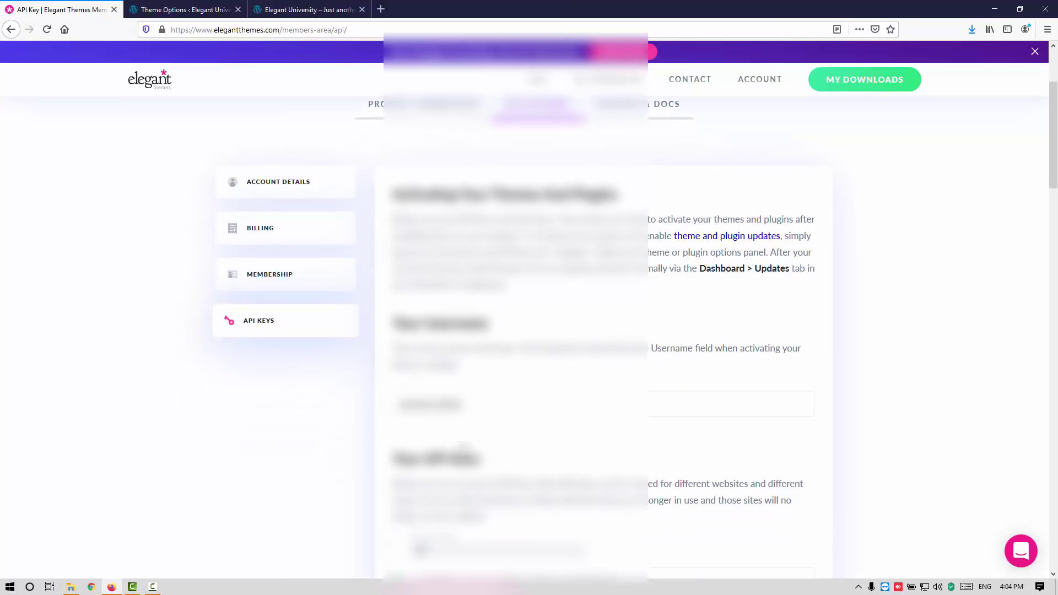
scroll(454, 399, down, 10)
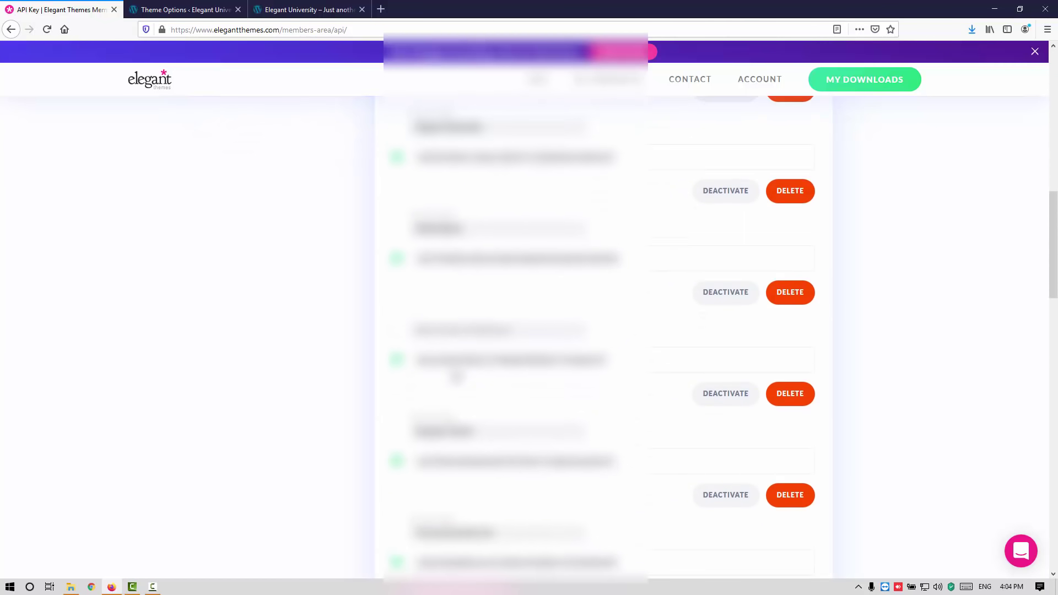
scroll(456, 376, down, 10)
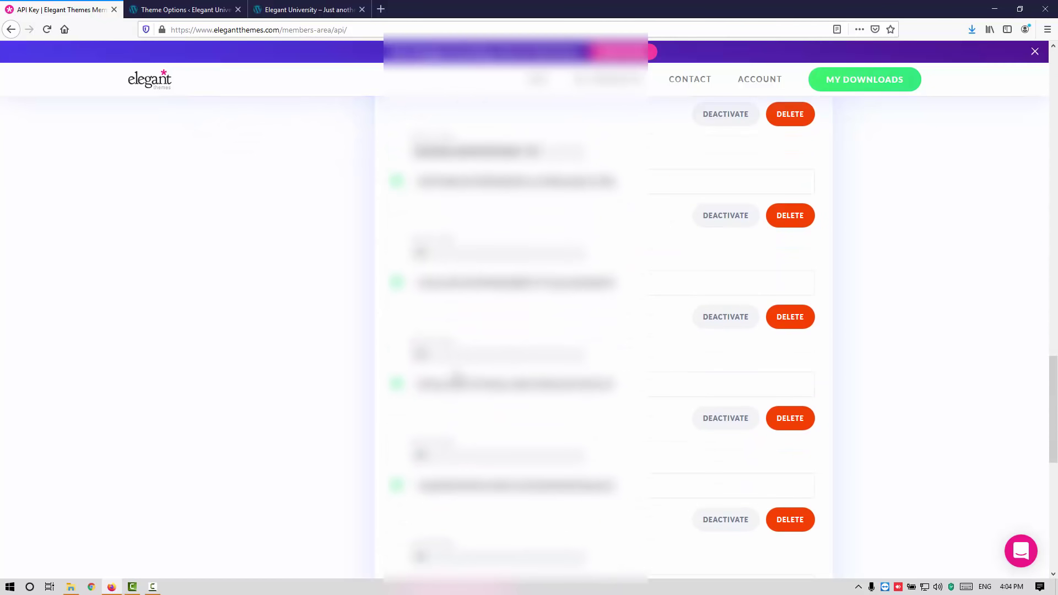
scroll(457, 376, down, 4)
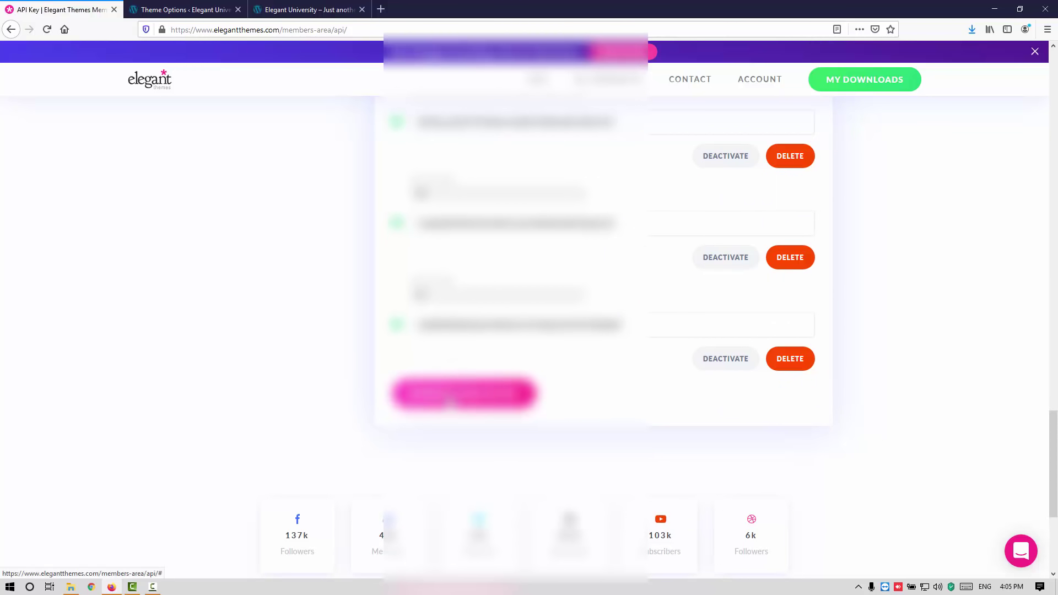
click(450, 404)
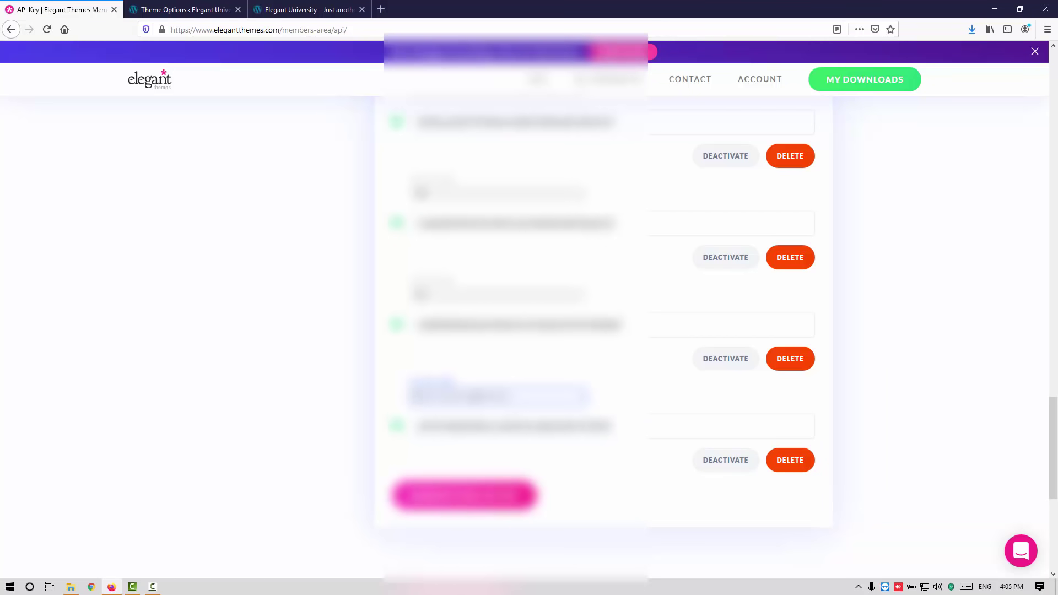
text(Elega)
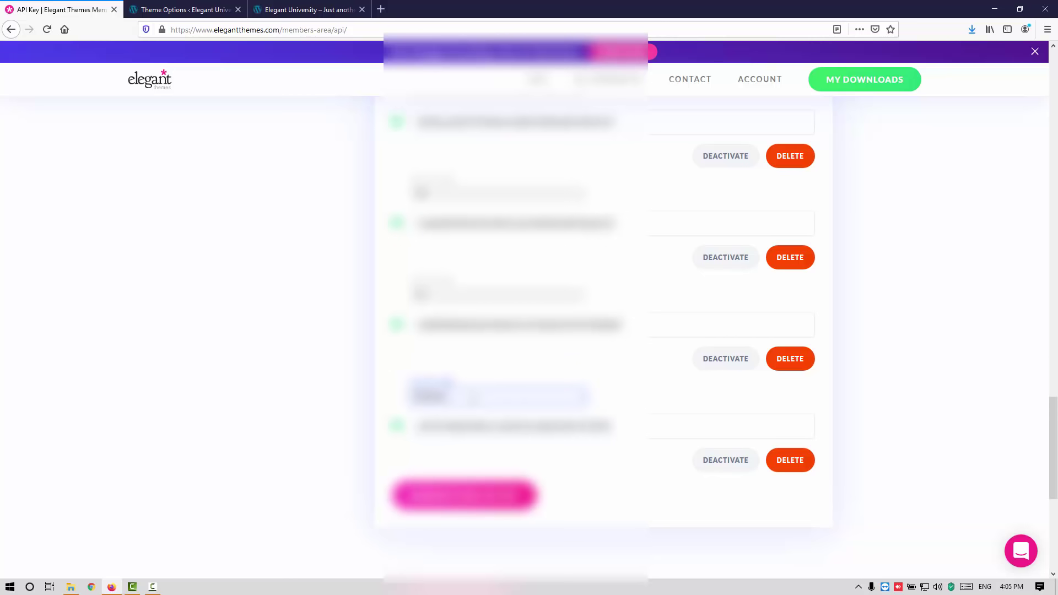
text(nt Th)
click(220, 389)
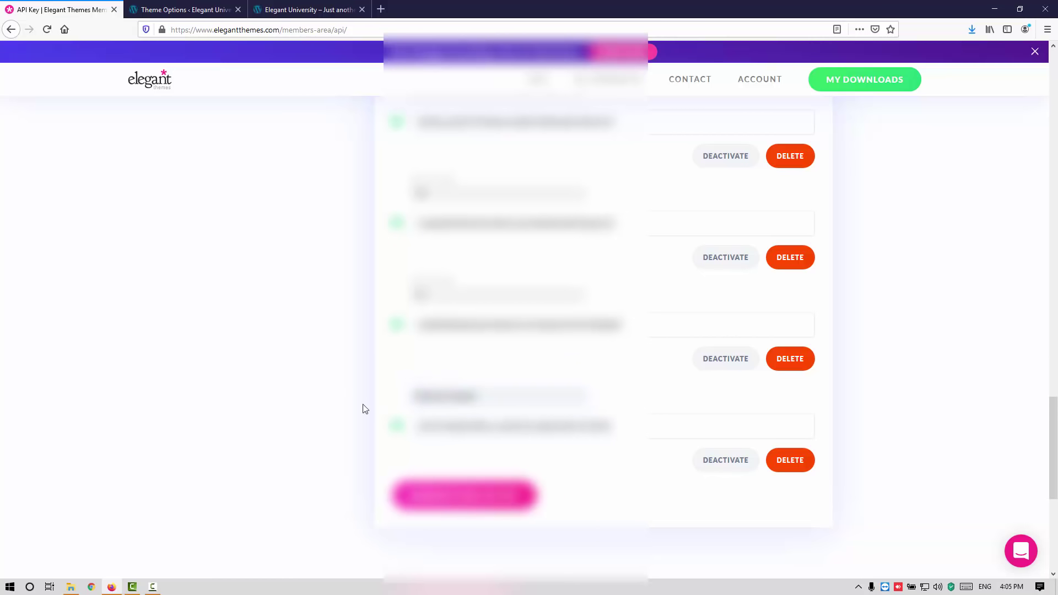
Step: Copy the new API key and paste it into the API Key field of the Divi Theme Options
click(472, 430)
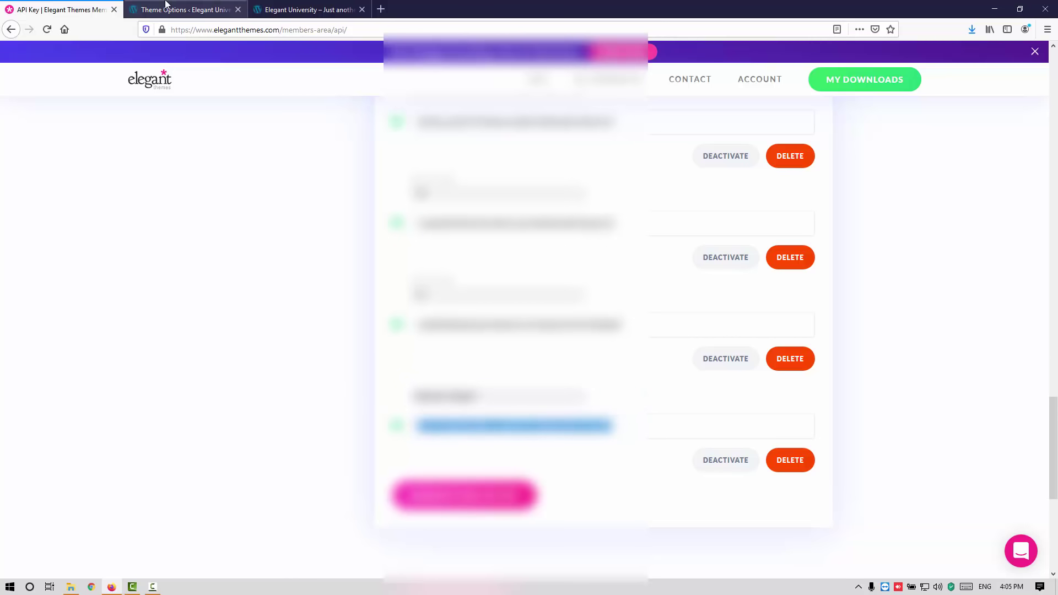
click(167, 10)
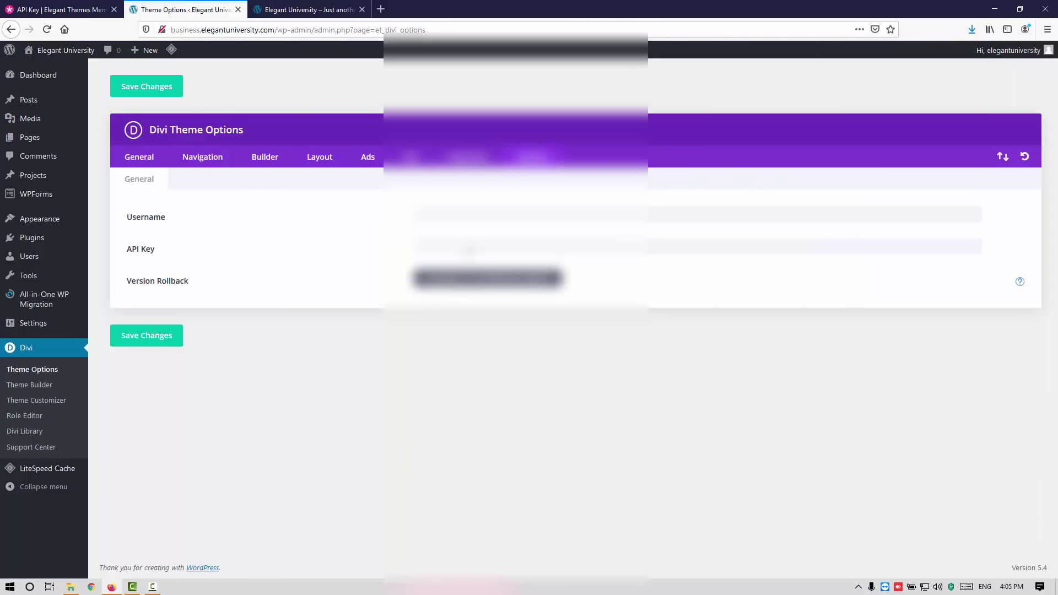
click(469, 247)
key(ctrl+v)
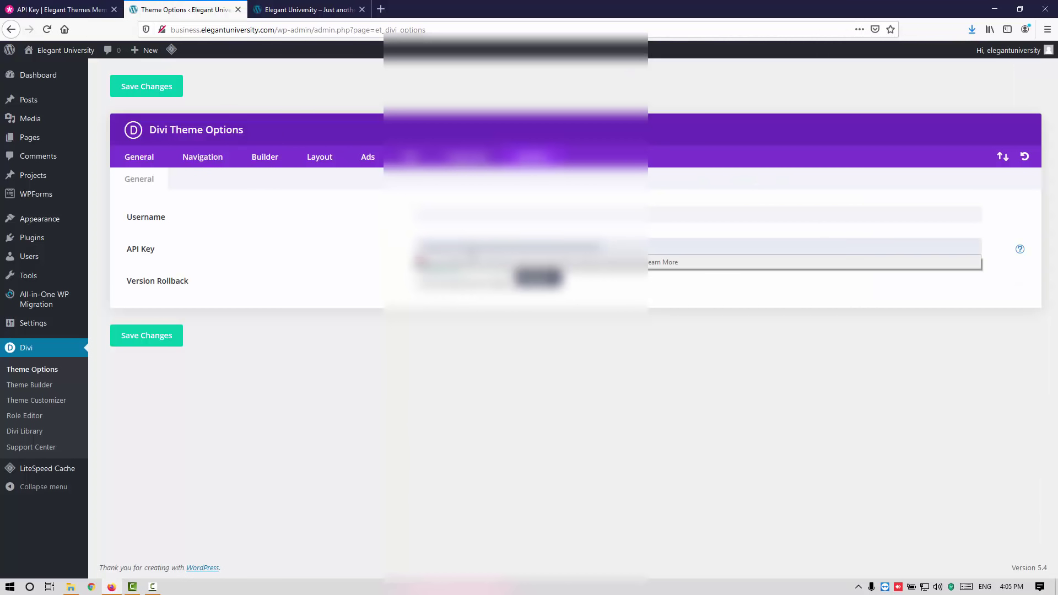
Step: Copy the Elegant Themes account username into the Username field of the Divi Theme Options and save the changes without storing the login
click(38, 4)
scroll(328, 297, up, 1)
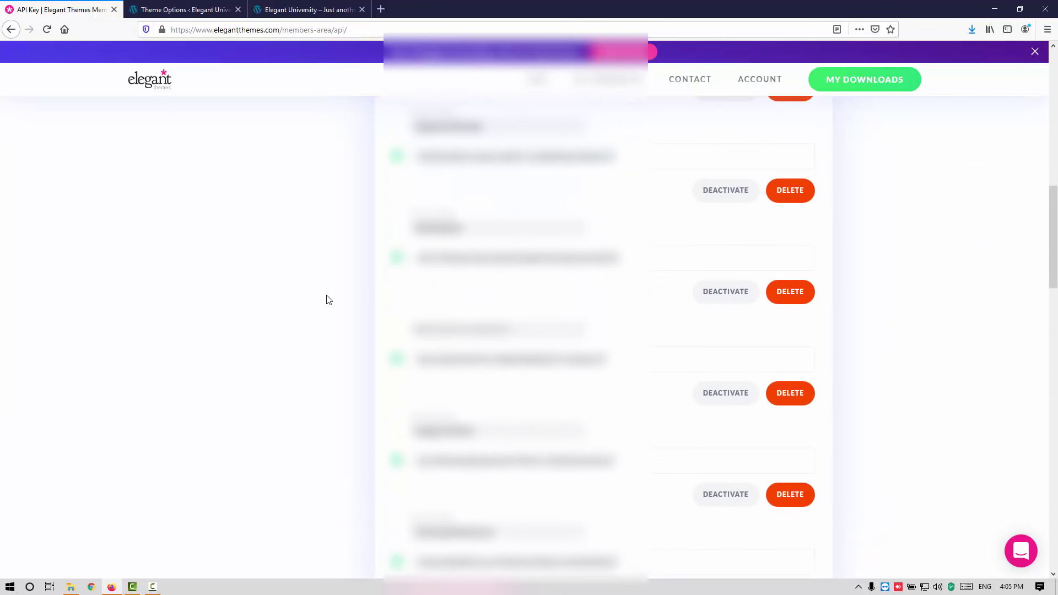
scroll(328, 299, up, 10)
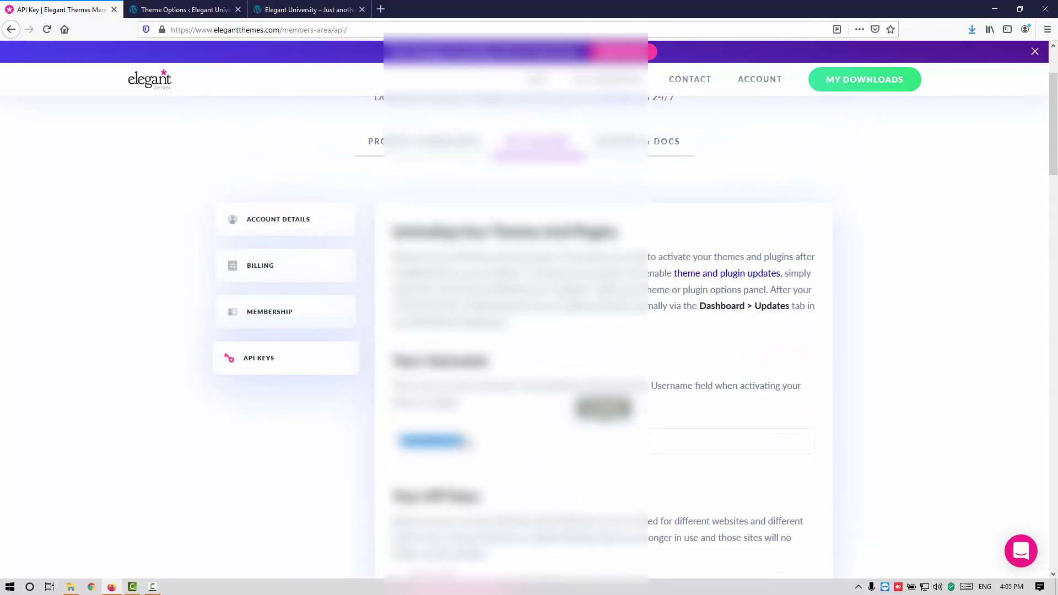
click(185, 9)
click(484, 220)
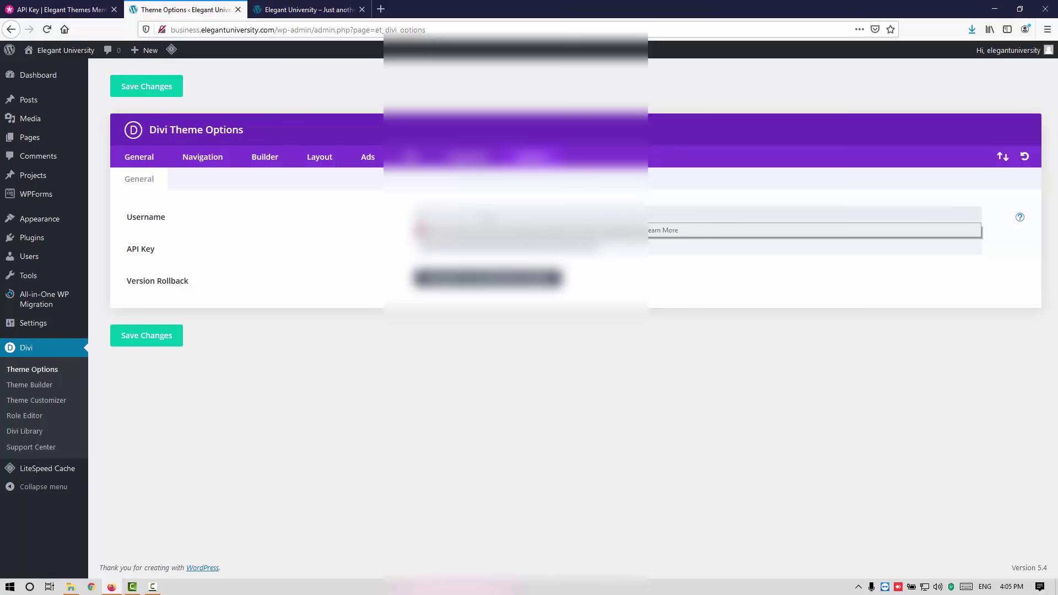
click(318, 351)
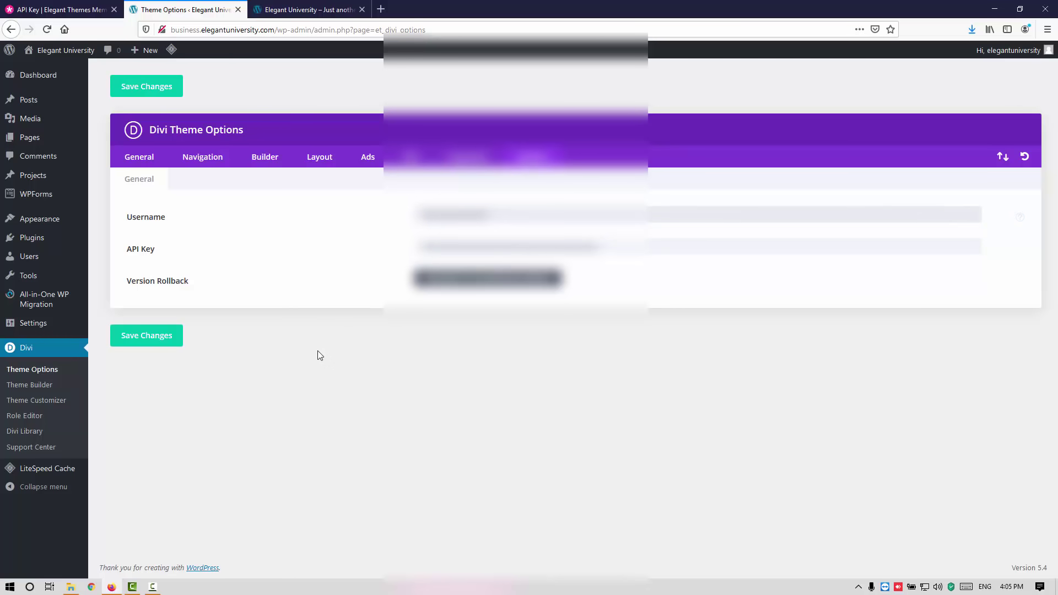
click(155, 341)
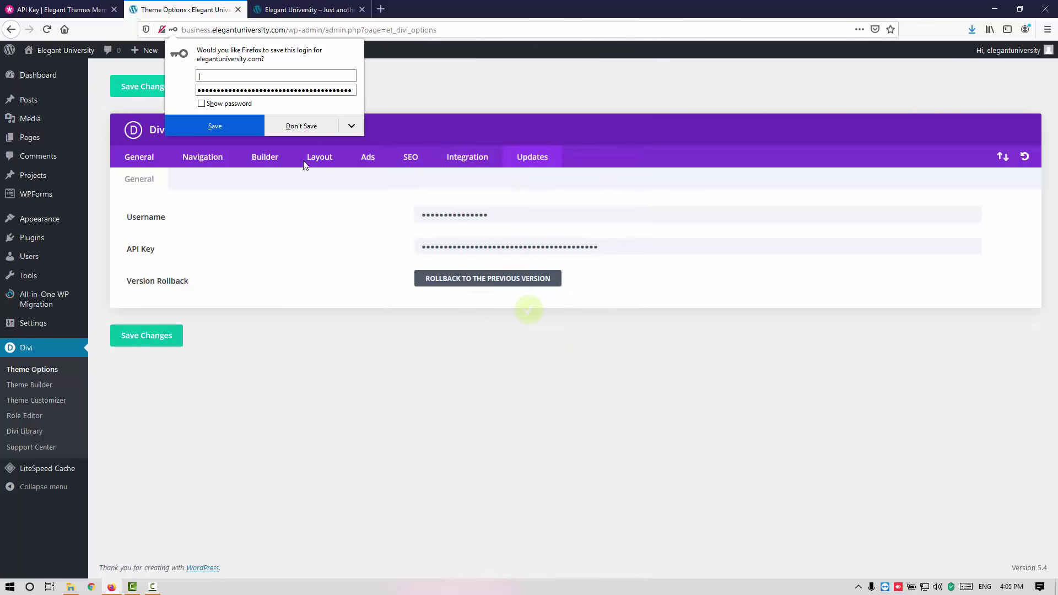
click(301, 126)
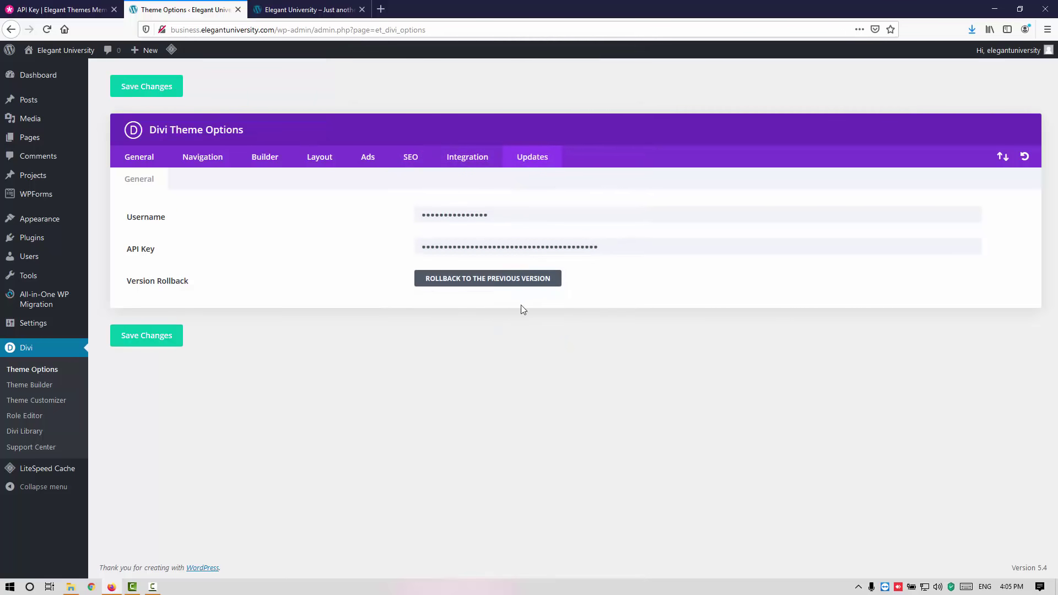
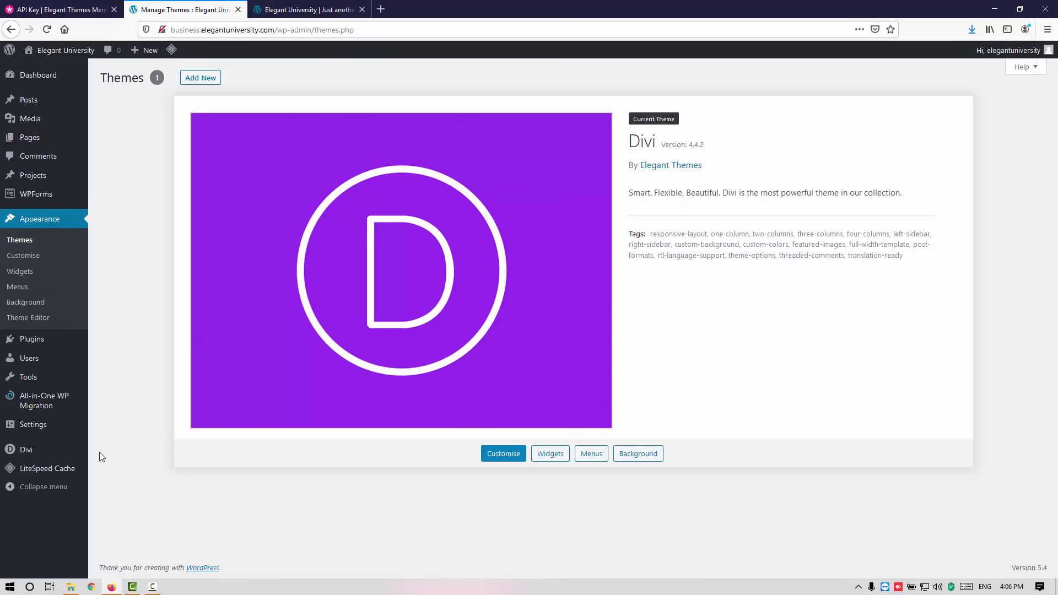
Step: Open the site's Reading settings to review the homepage display options
mouse_move(55, 425)
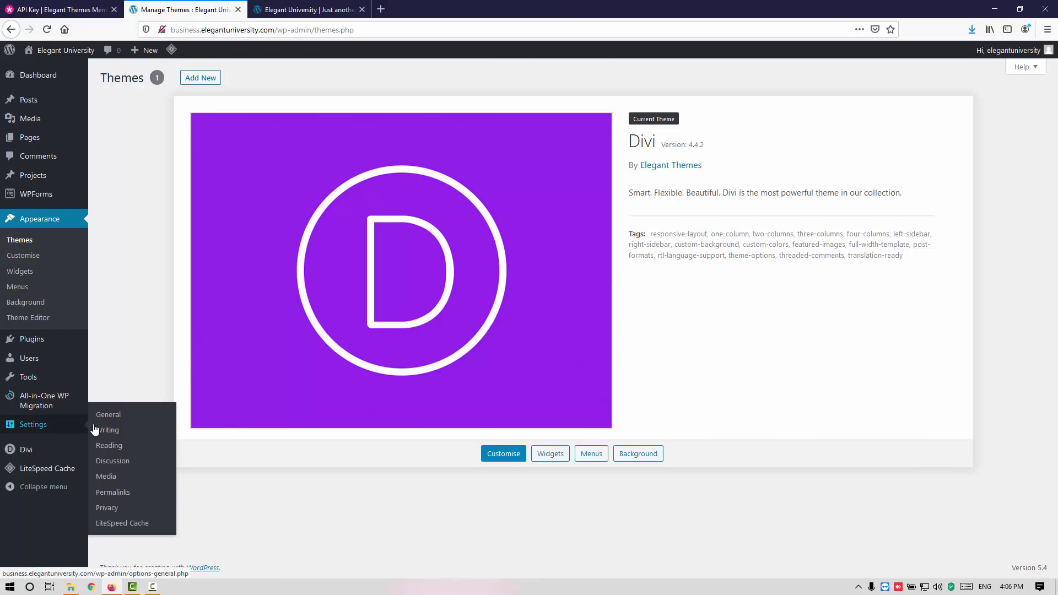
click(103, 448)
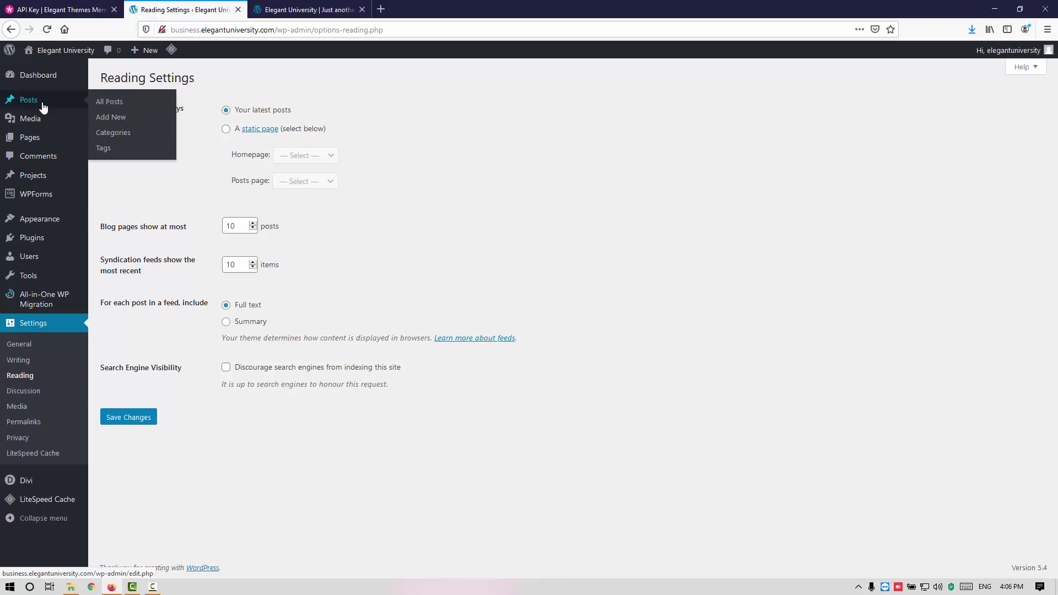
Step: Add a new page, dismiss the block editor welcome guide and title the page "Home"
mouse_move(41, 142)
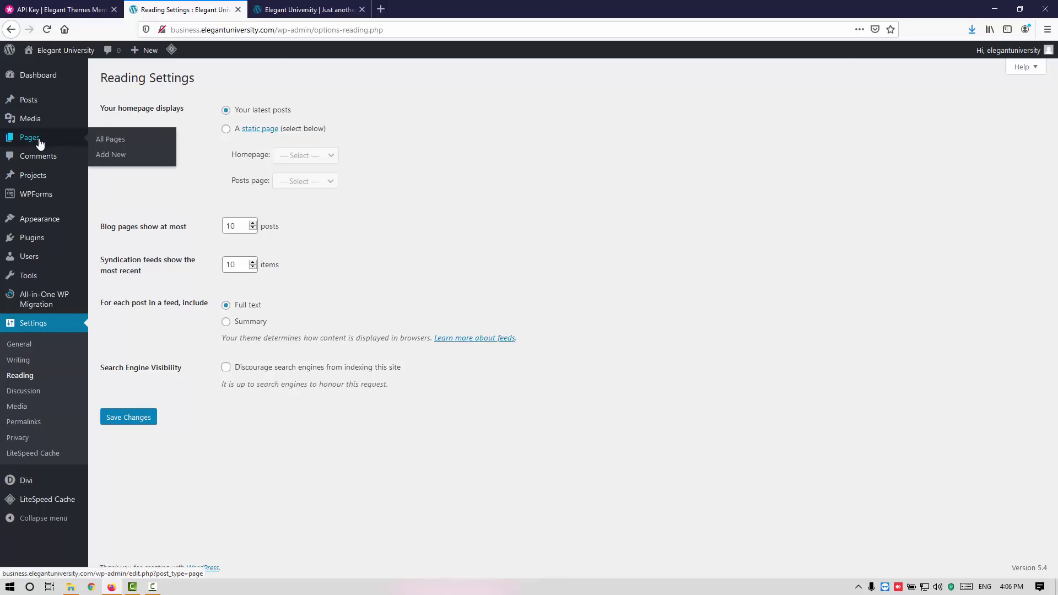
click(109, 158)
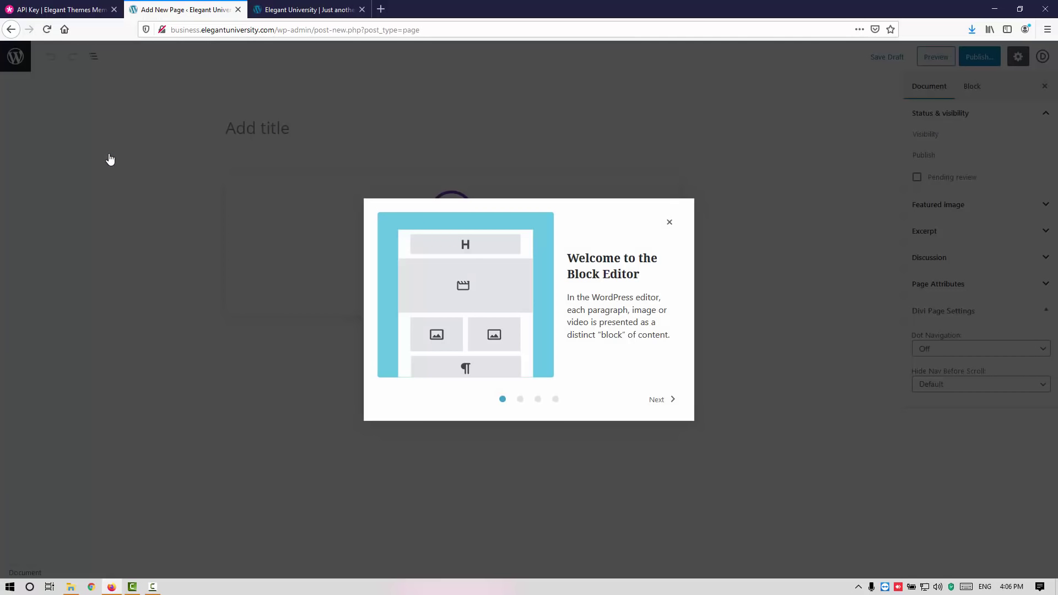
click(670, 222)
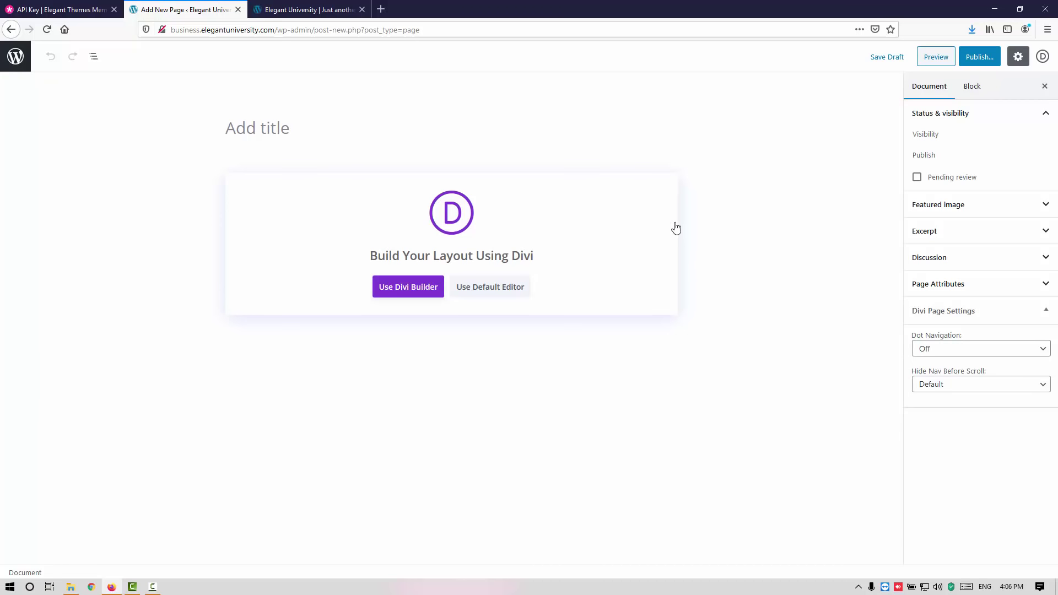
click(249, 127)
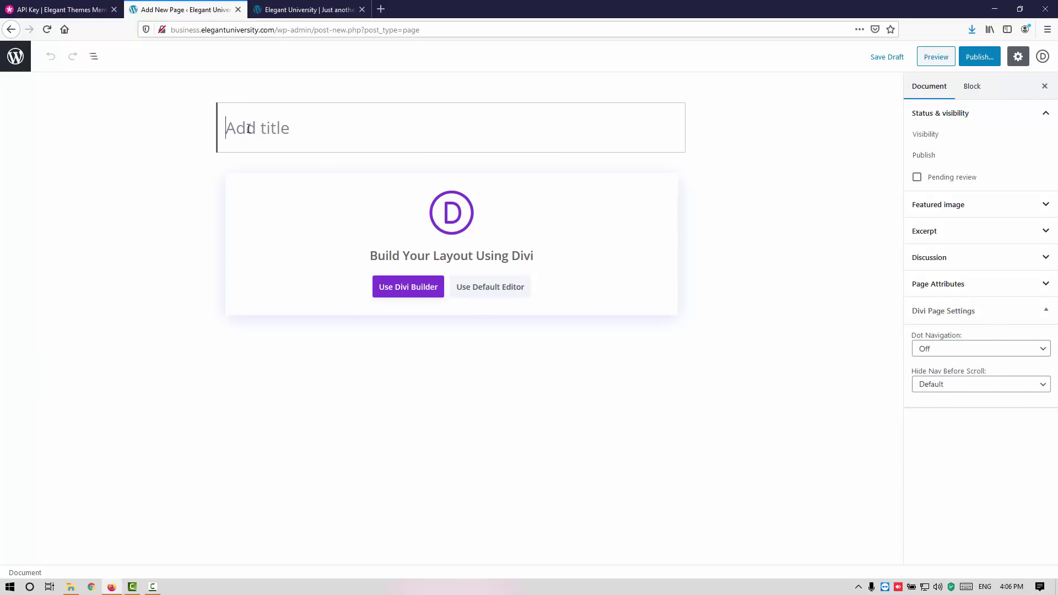
text(Home)
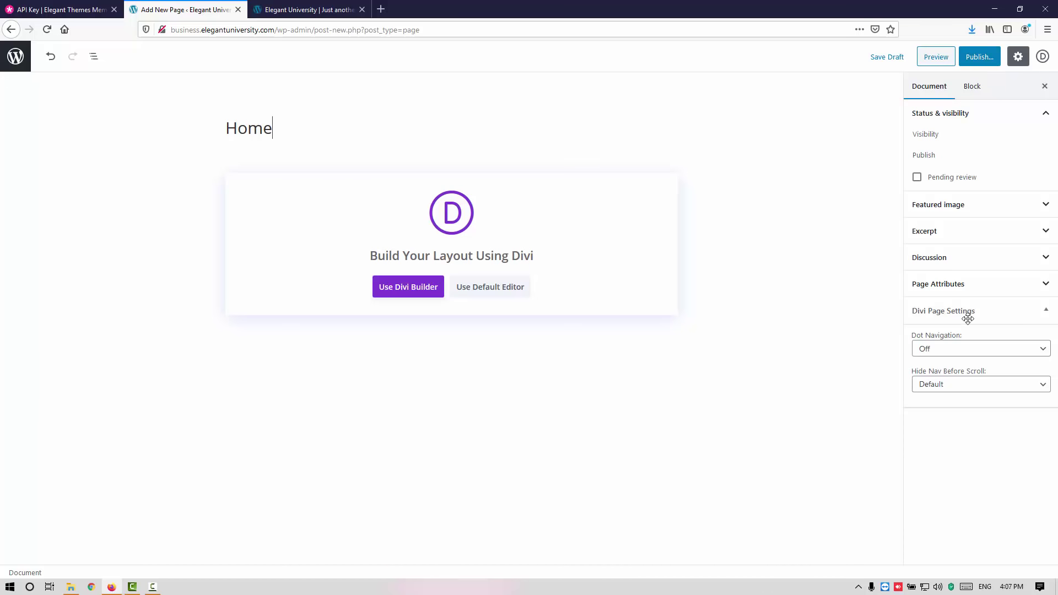
Step: Set the Home page's template to Blank Page and publish the page
click(938, 285)
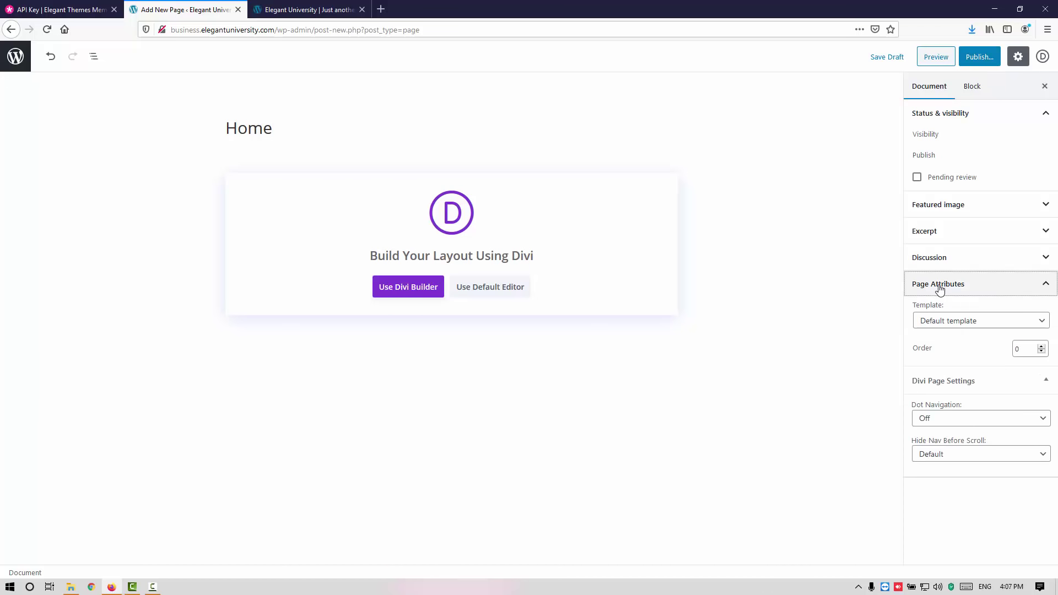
click(943, 326)
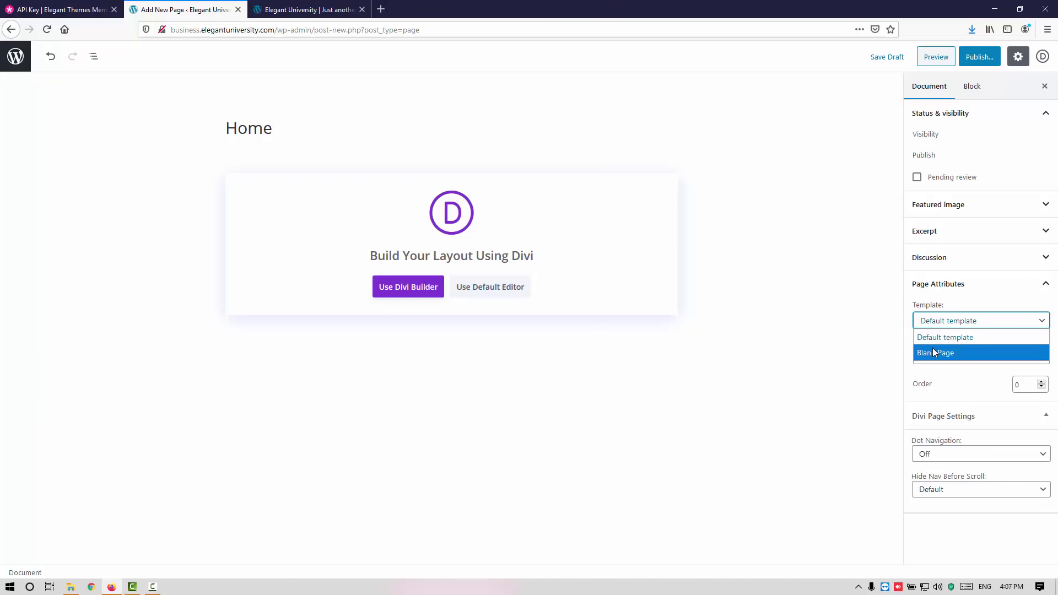
click(933, 349)
click(980, 59)
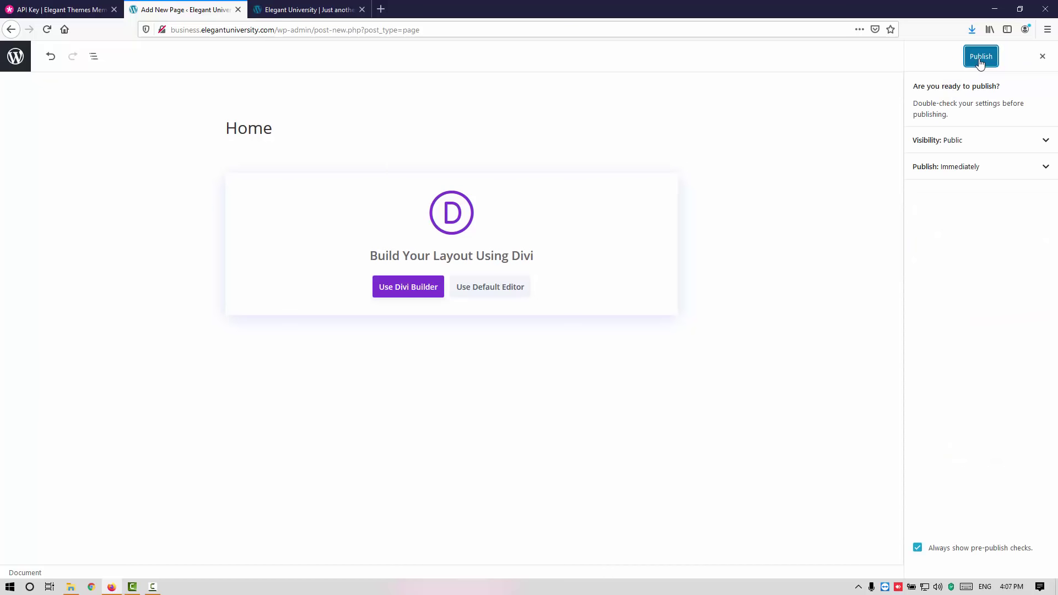
click(980, 58)
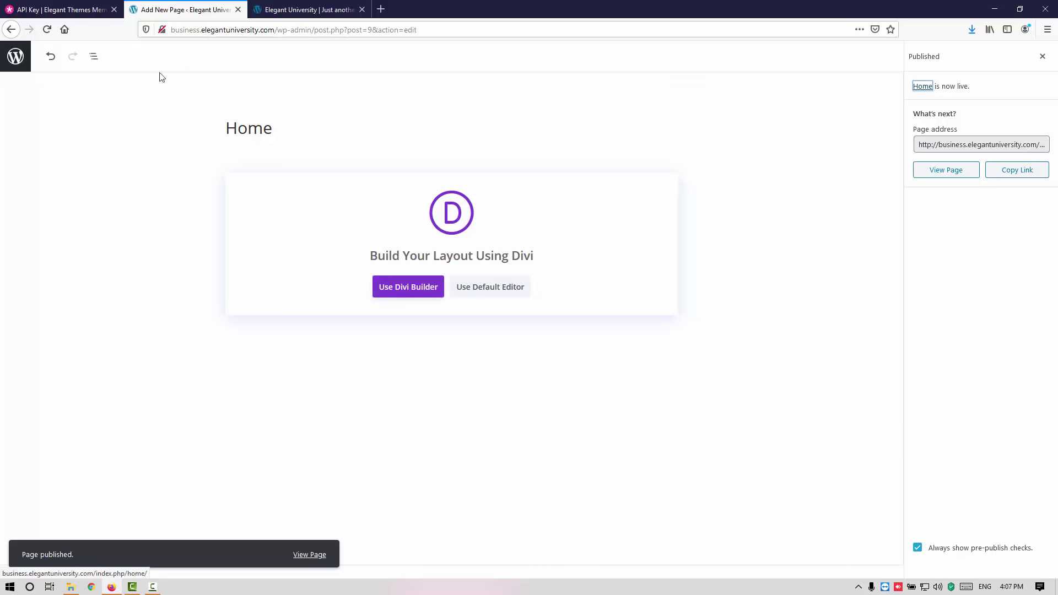
Step: In the list of all pages, move the Privacy Policy and Sample Page entries to the Bin together
key(alt+Left)
mouse_move(39, 139)
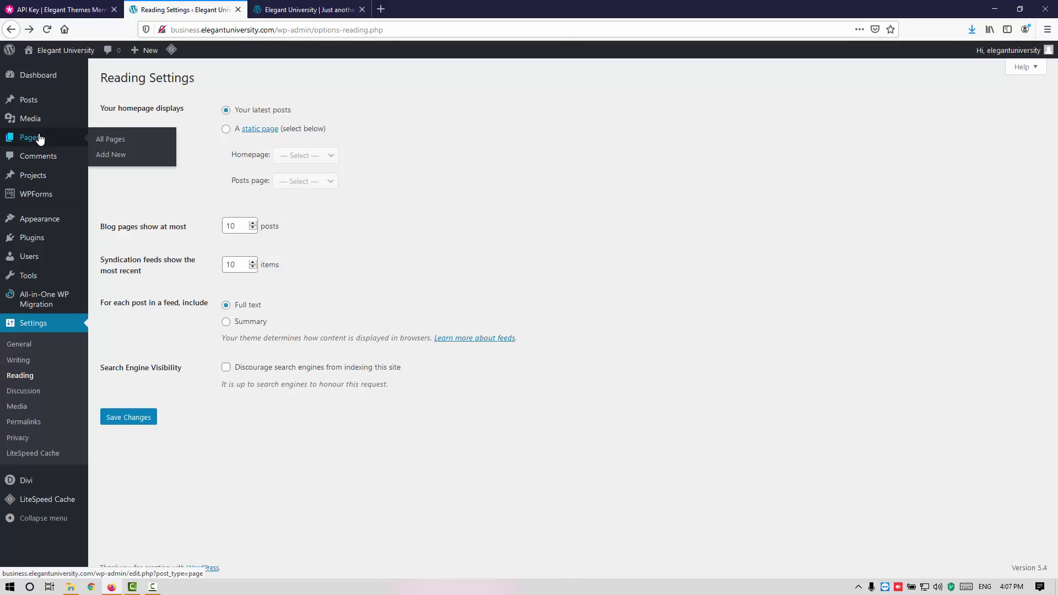
click(102, 141)
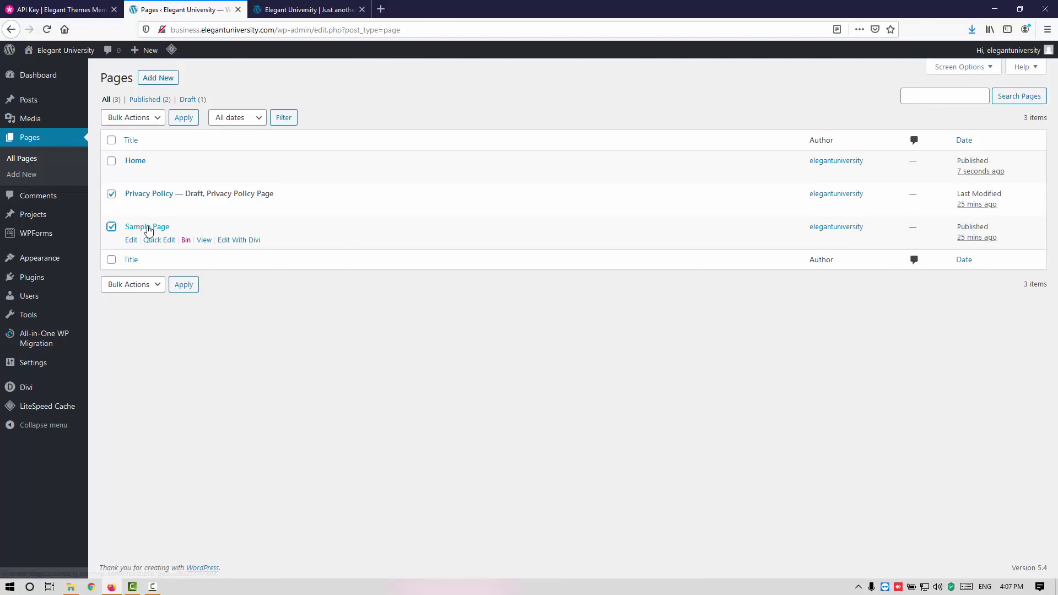
click(151, 117)
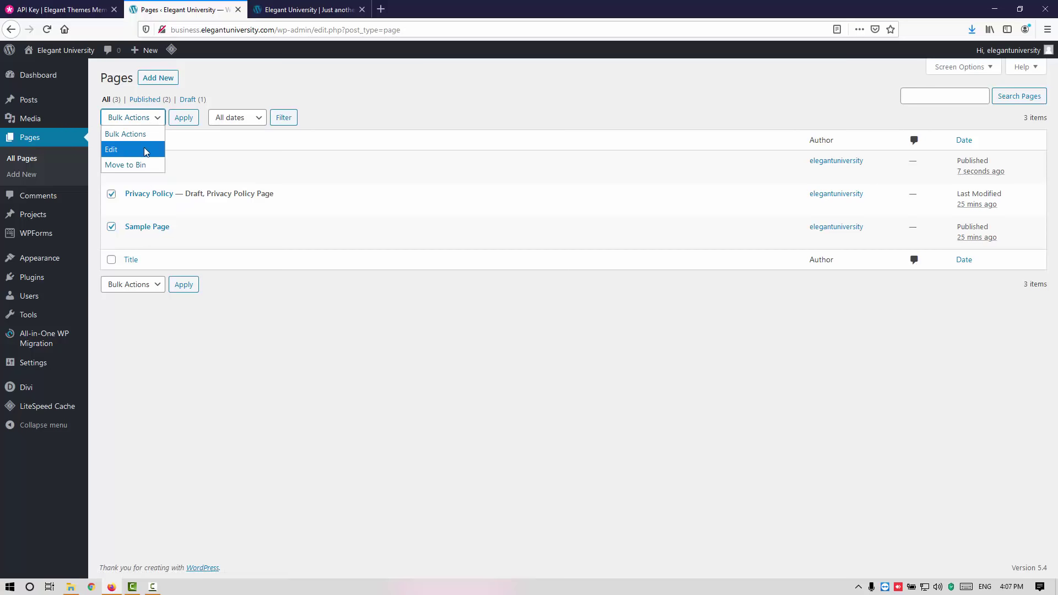
click(138, 163)
click(190, 125)
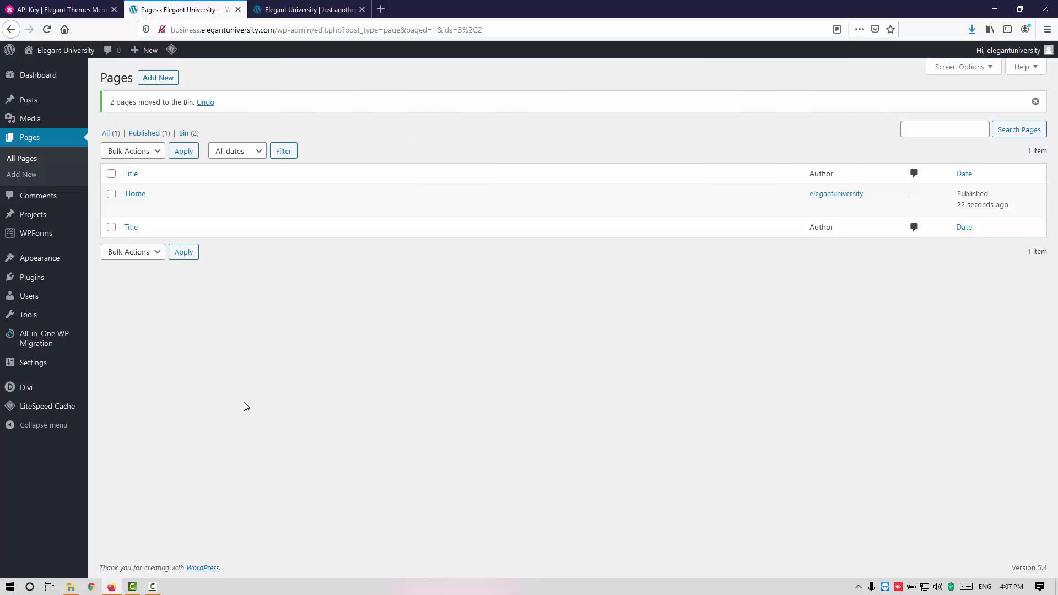
Step: Add a new page titled "About us" with the Blank Page template and publish it
click(176, 79)
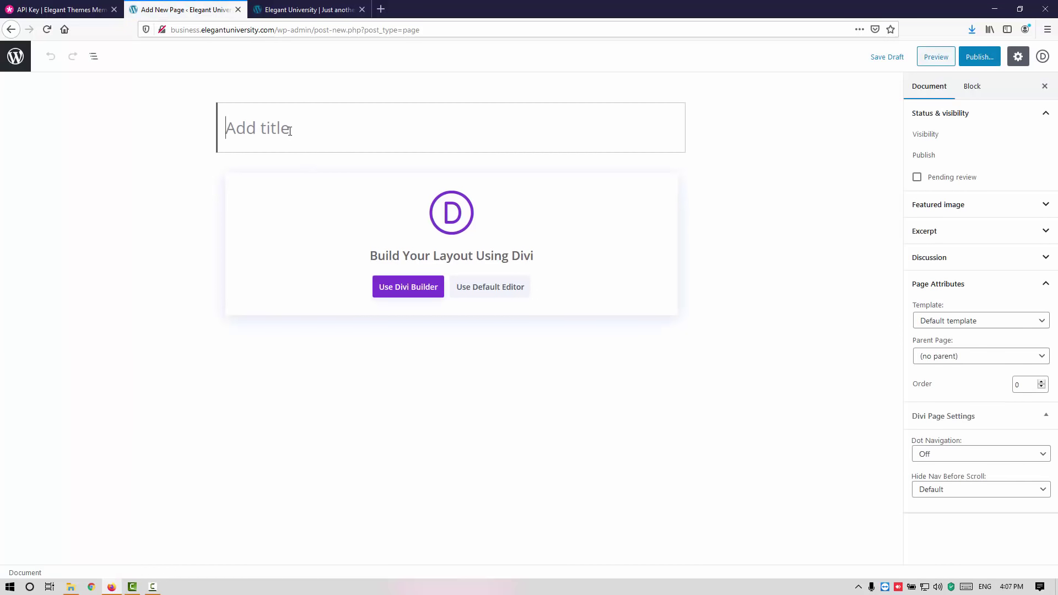
text(About)
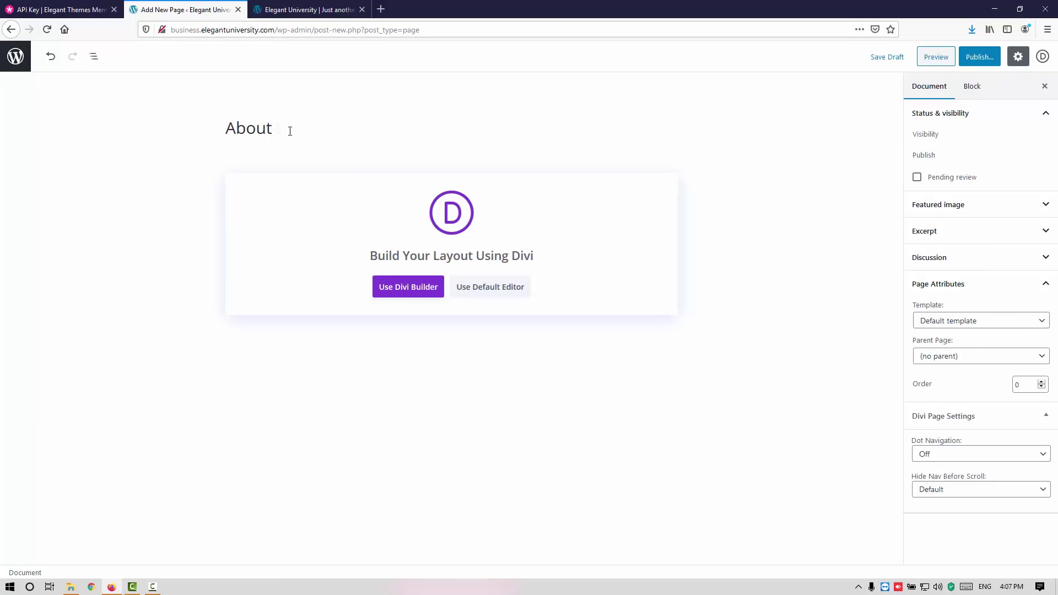
text( us)
click(951, 321)
click(952, 350)
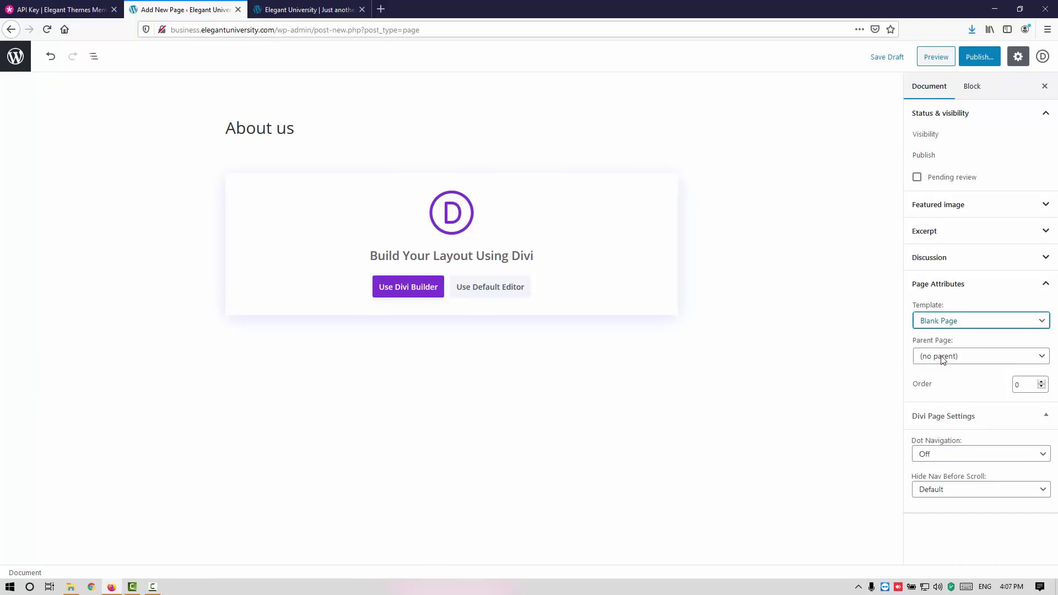
click(980, 57)
click(983, 58)
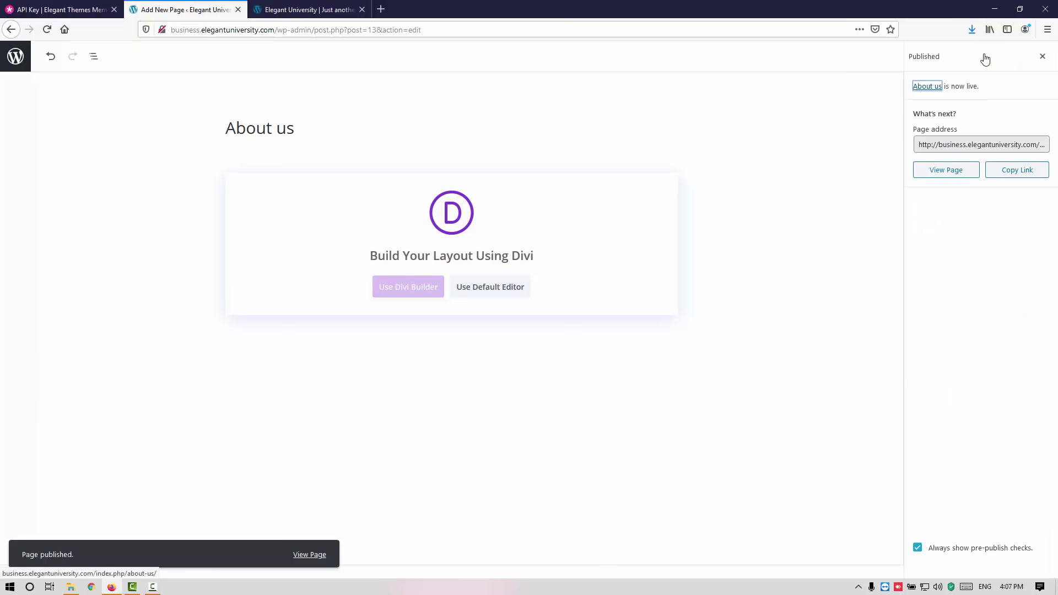
Step: Return to the page list, add a page titled "Contact Us" with the Blank Page template and publish it
click(11, 29)
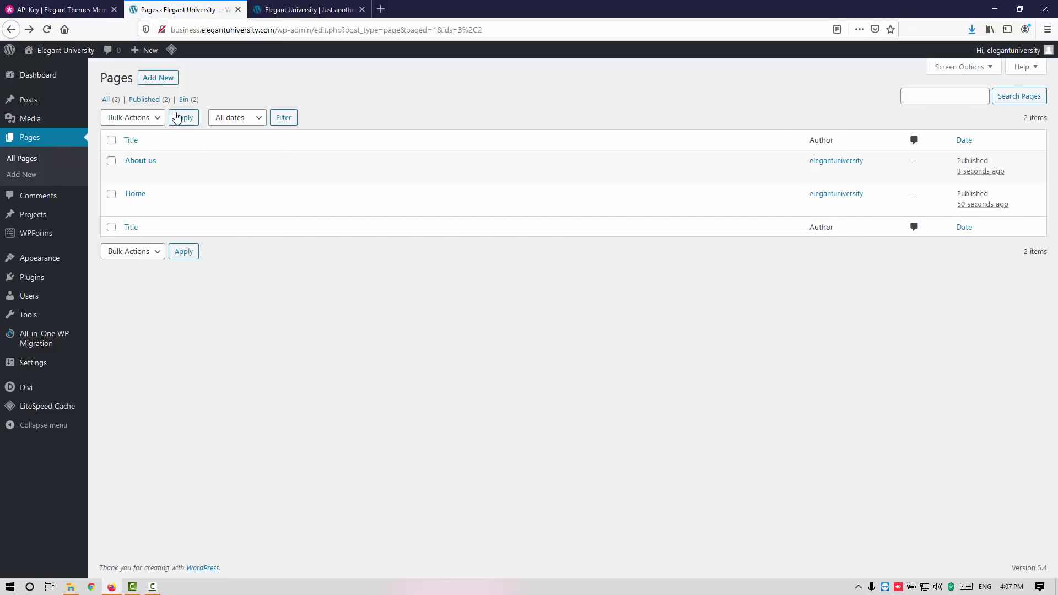
click(171, 83)
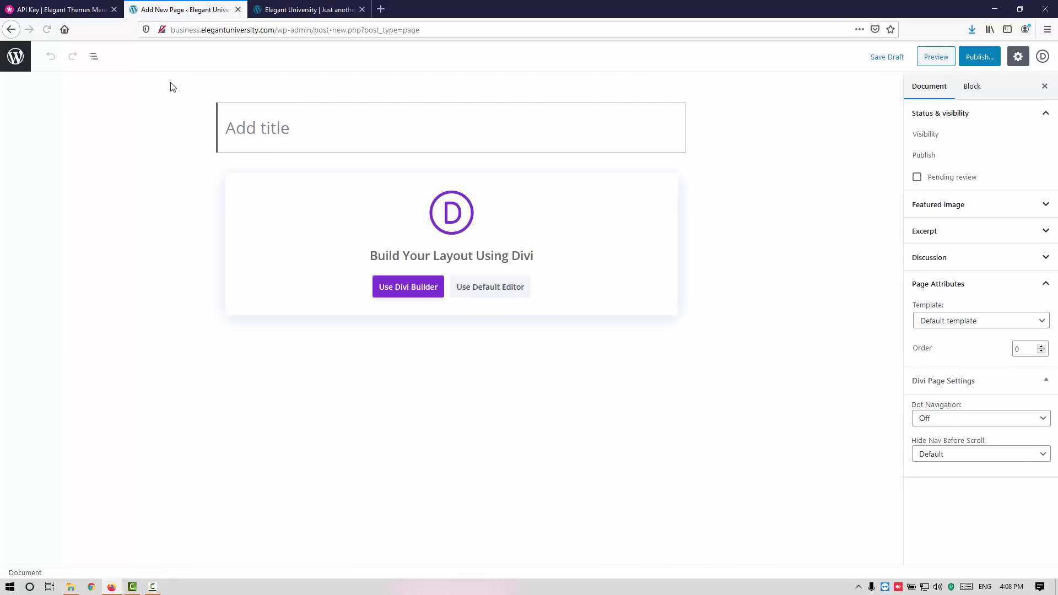
text(Contact)
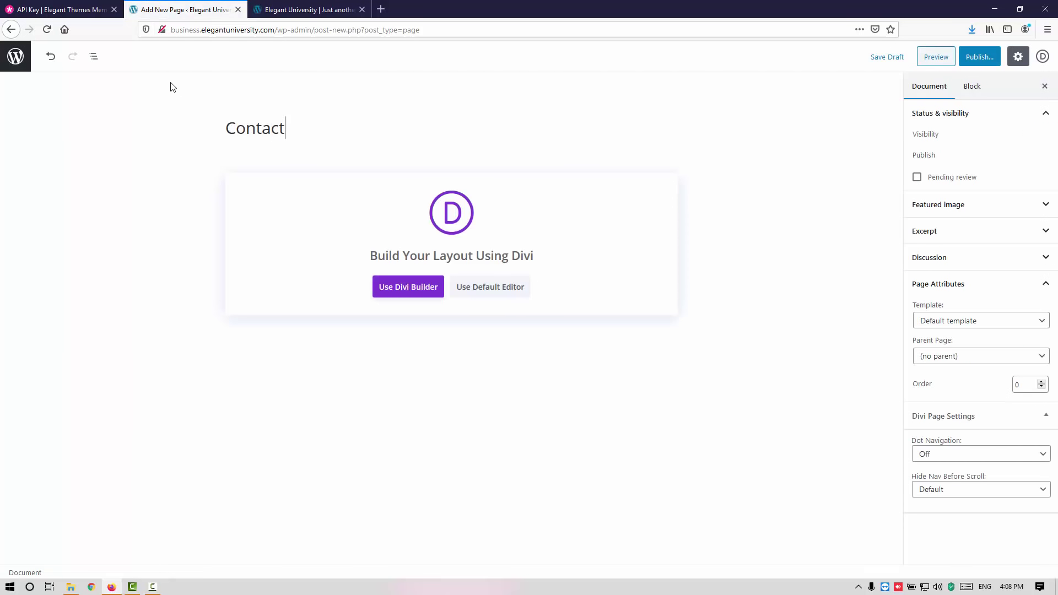
text( US)
text(s)
click(945, 321)
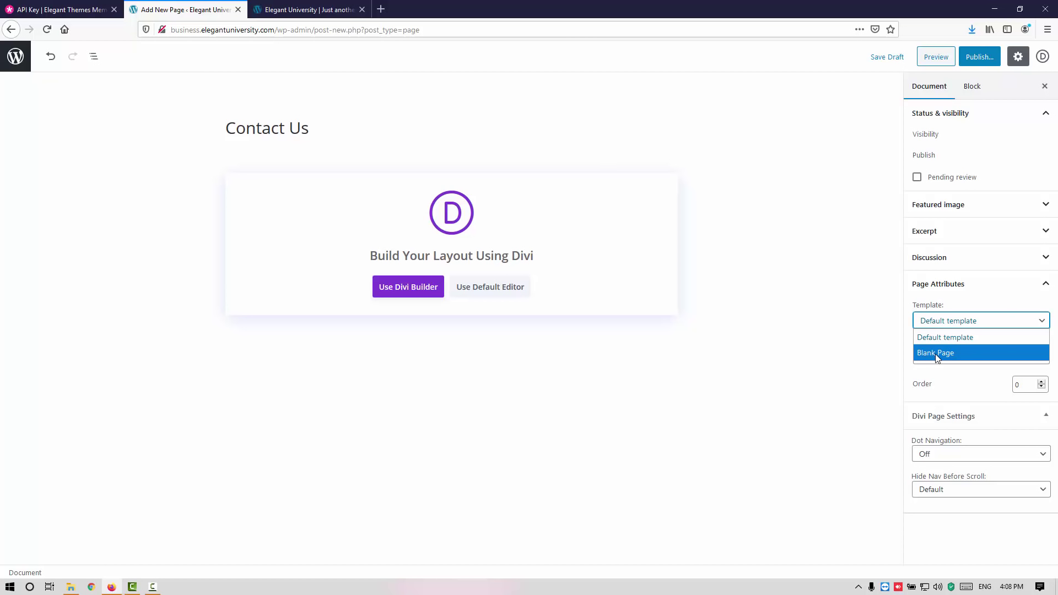
click(936, 353)
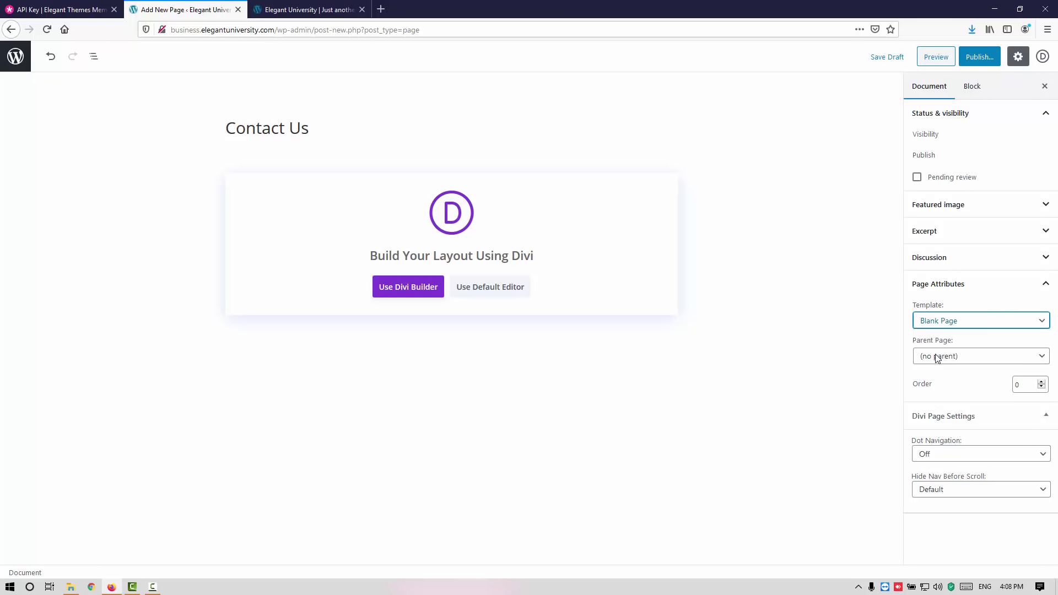
click(978, 57)
click(980, 57)
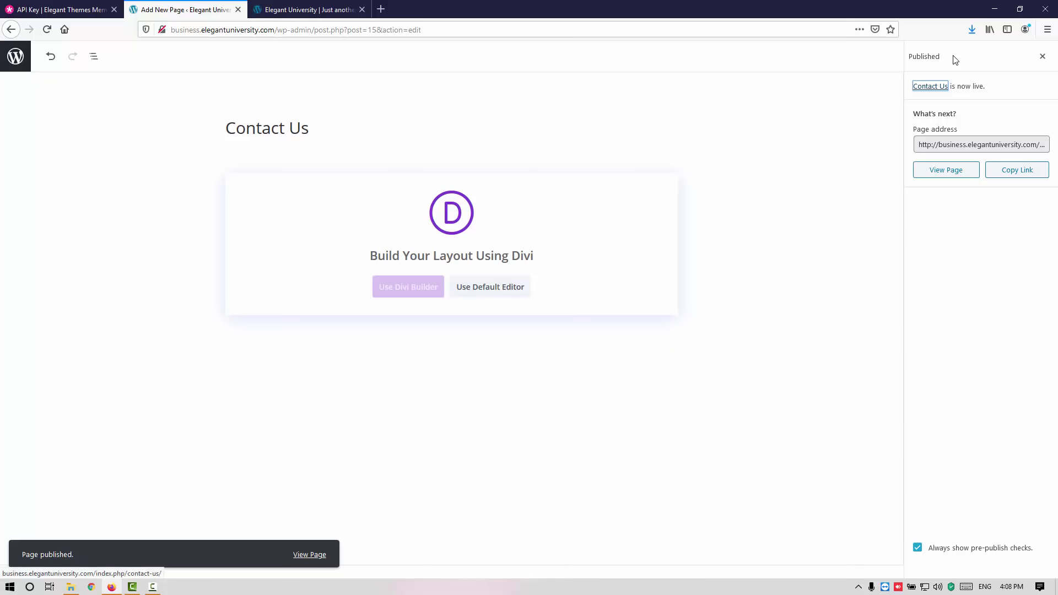
Step: Return to the page list, add a page titled "Landing Page" with the Blank Page template and publish it
click(9, 29)
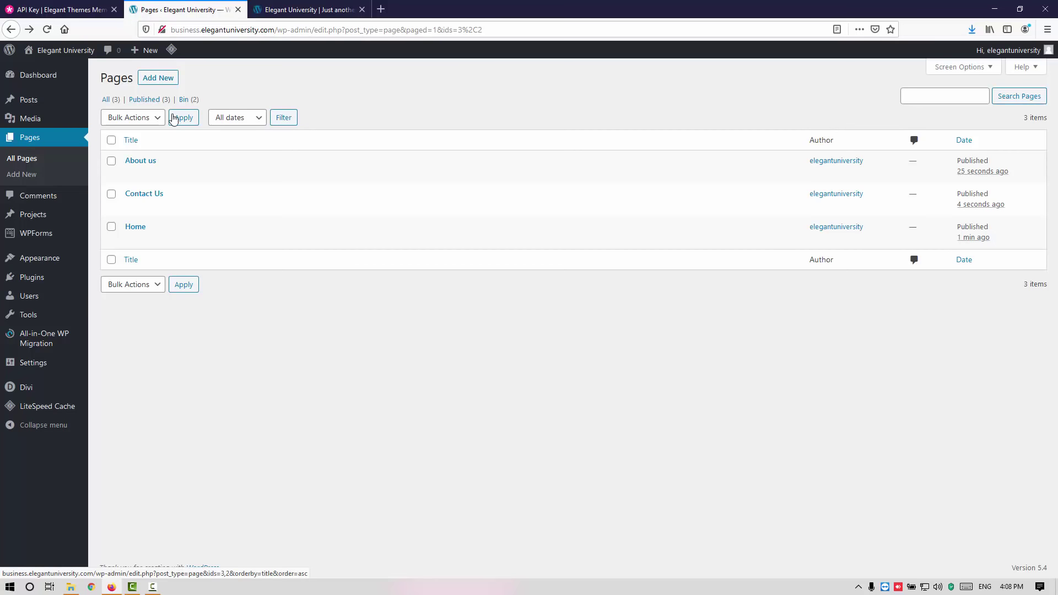
click(153, 81)
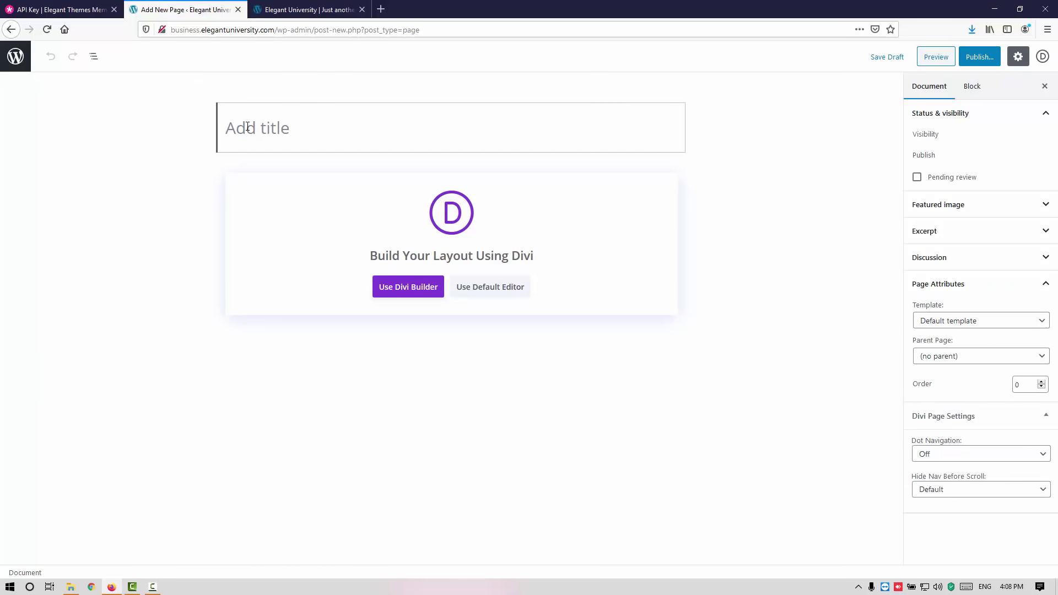
text(Landing)
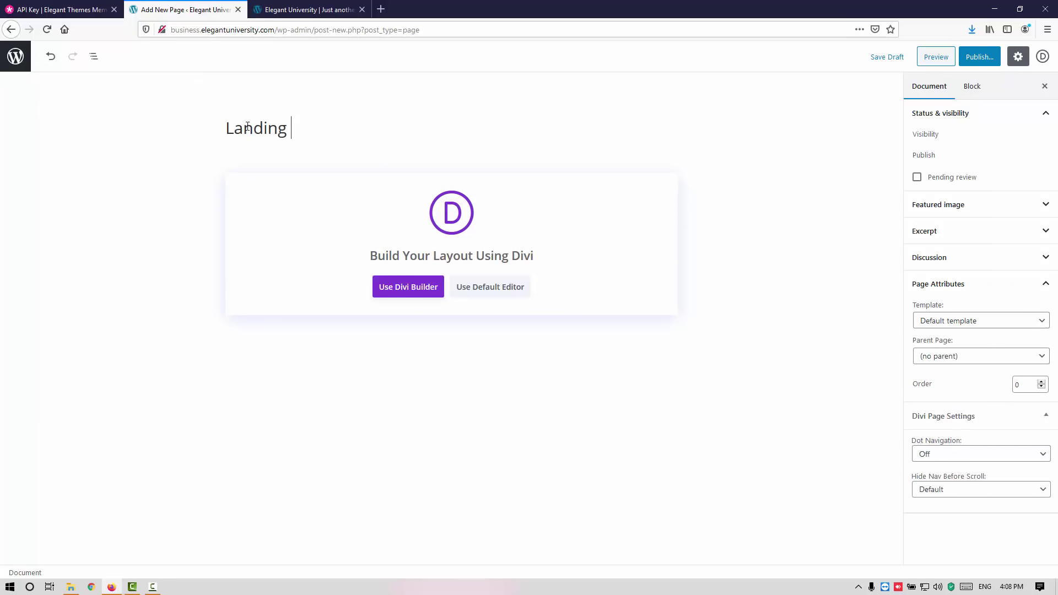
text( Pge)
key(BackSpace)
key(BackSpace)
text(ag)
click(952, 322)
click(951, 354)
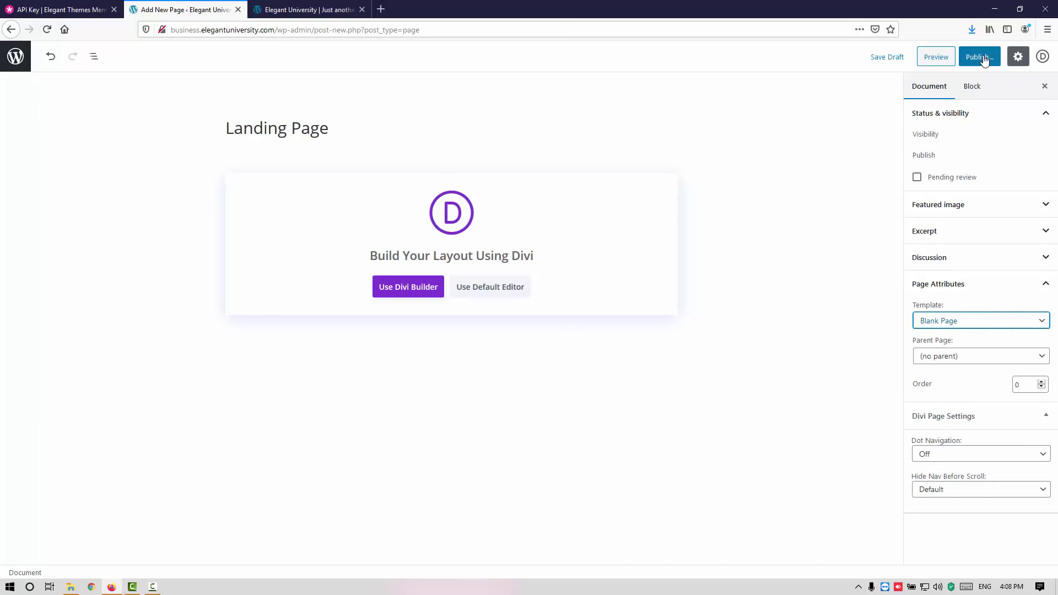
click(979, 57)
click(980, 57)
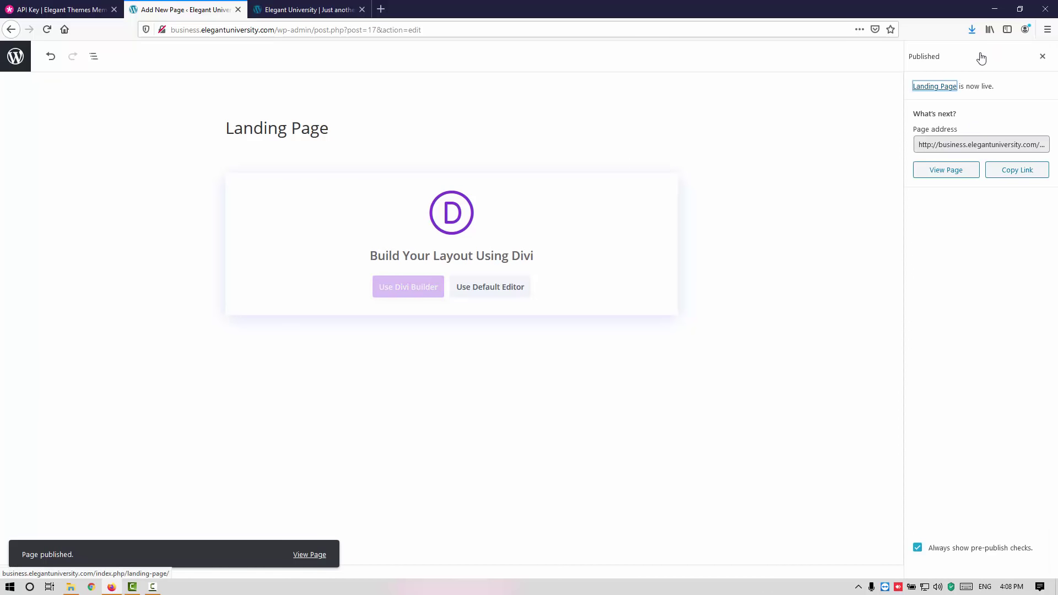
Step: In the Reading settings, make the homepage display a static page, choose Home as the homepage, and save the changes
click(10, 29)
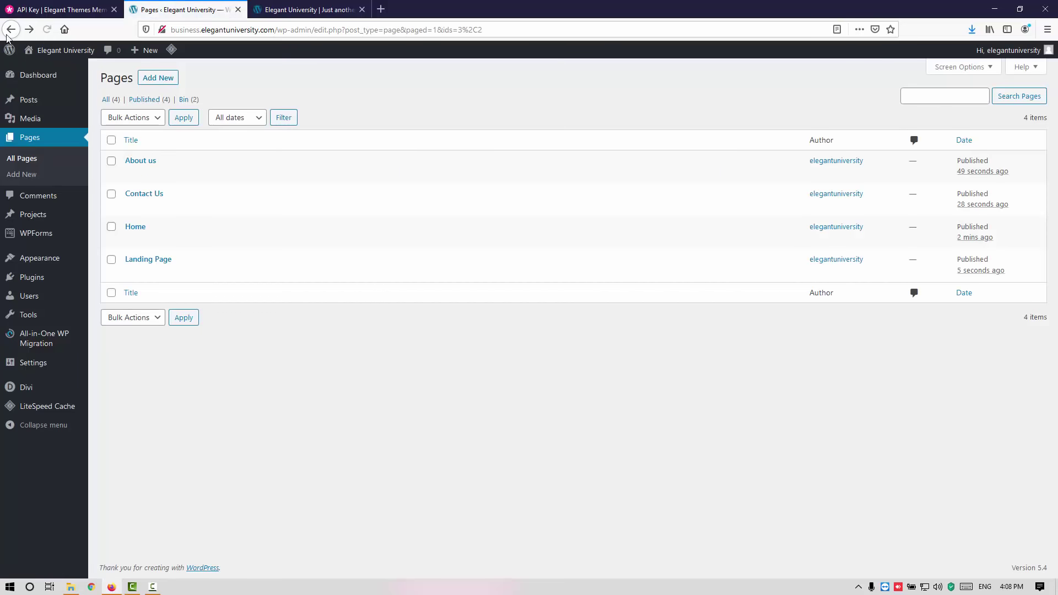
mouse_move(43, 365)
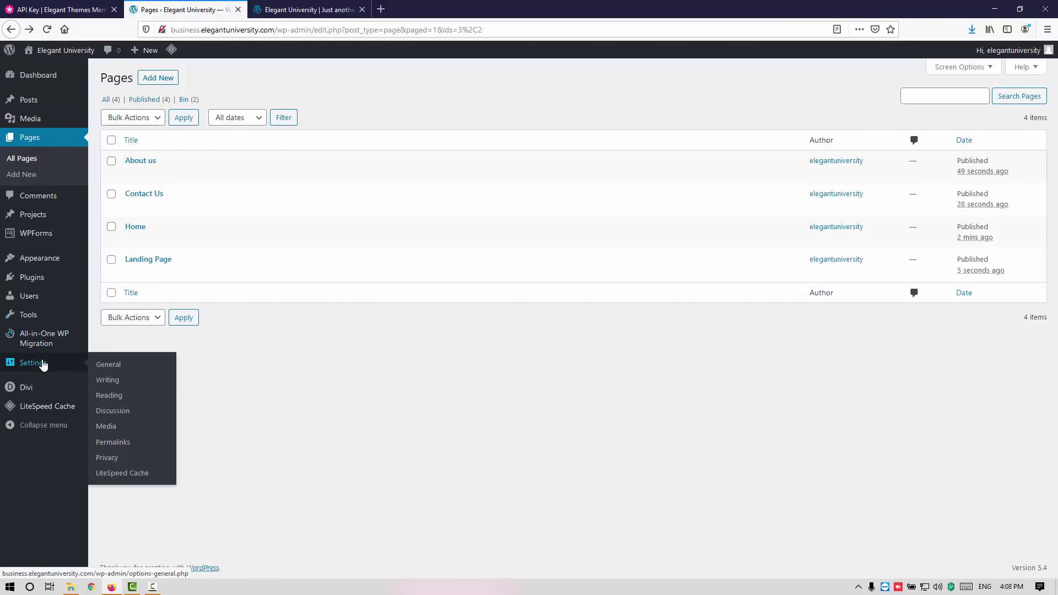
click(112, 396)
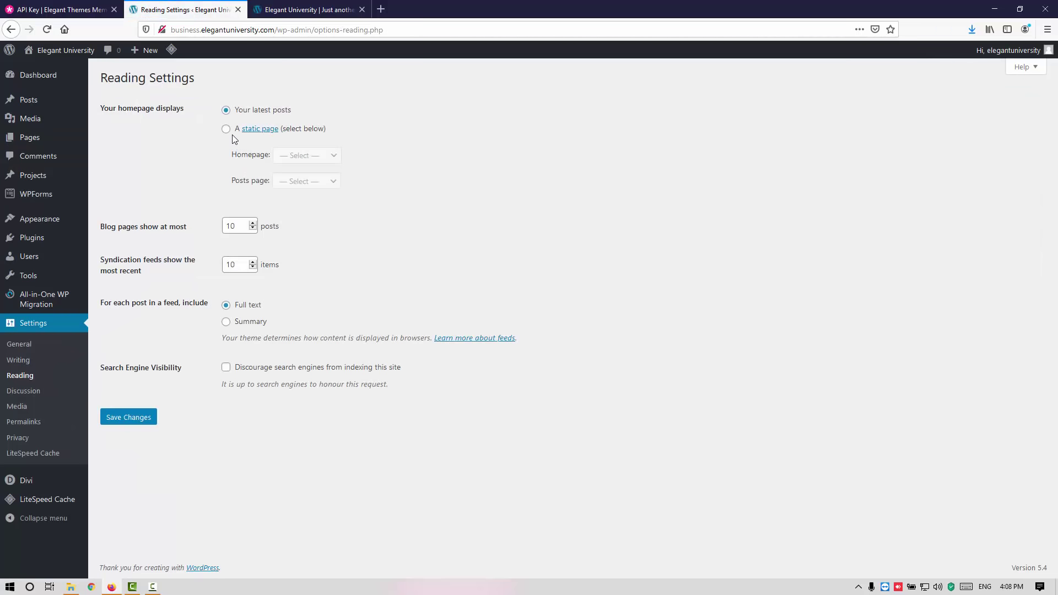
click(226, 131)
click(284, 160)
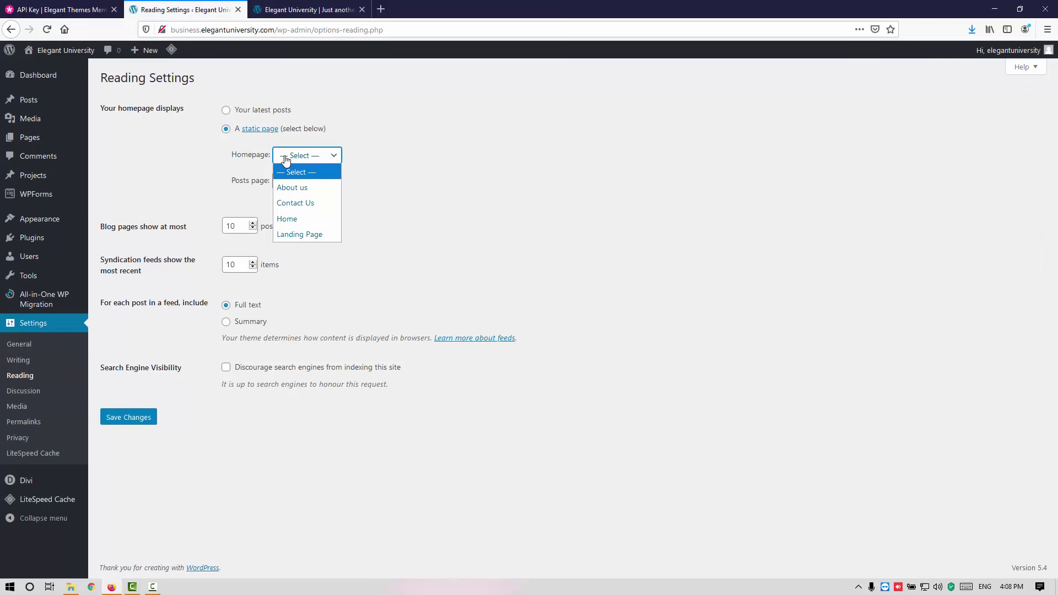
click(290, 219)
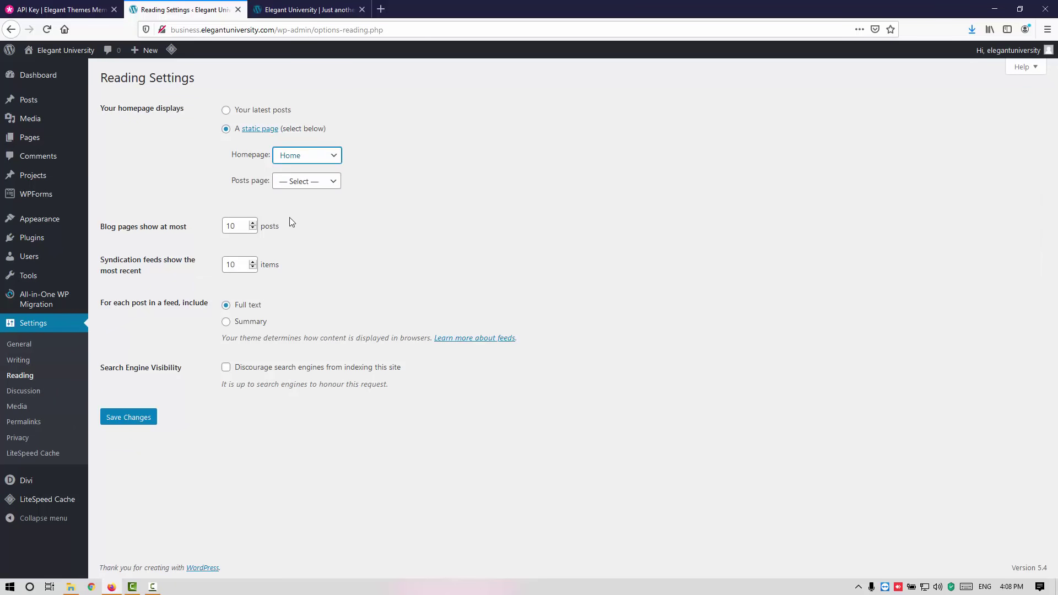
click(298, 187)
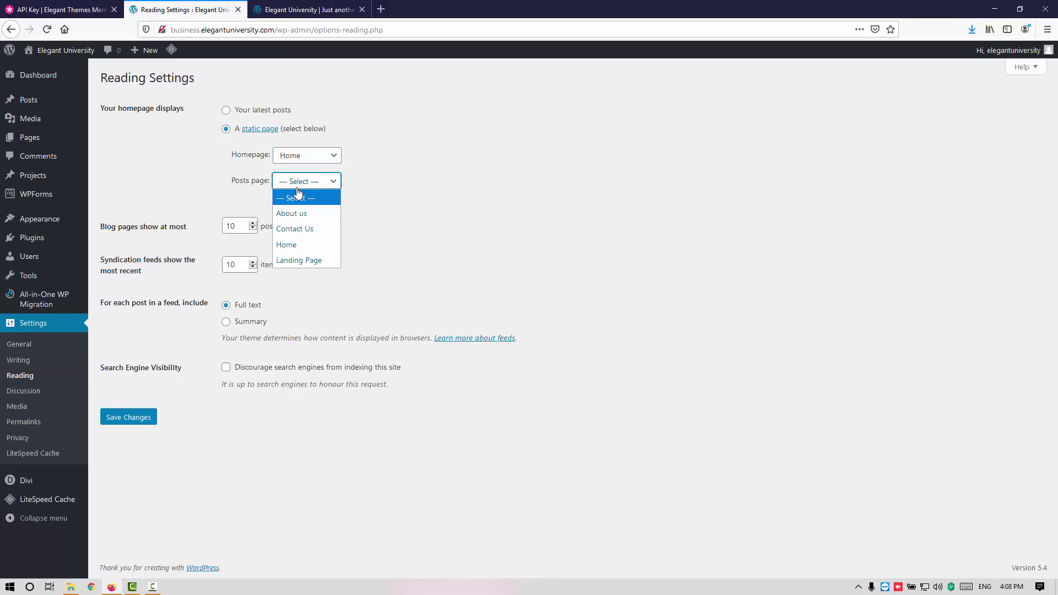
click(405, 240)
click(139, 419)
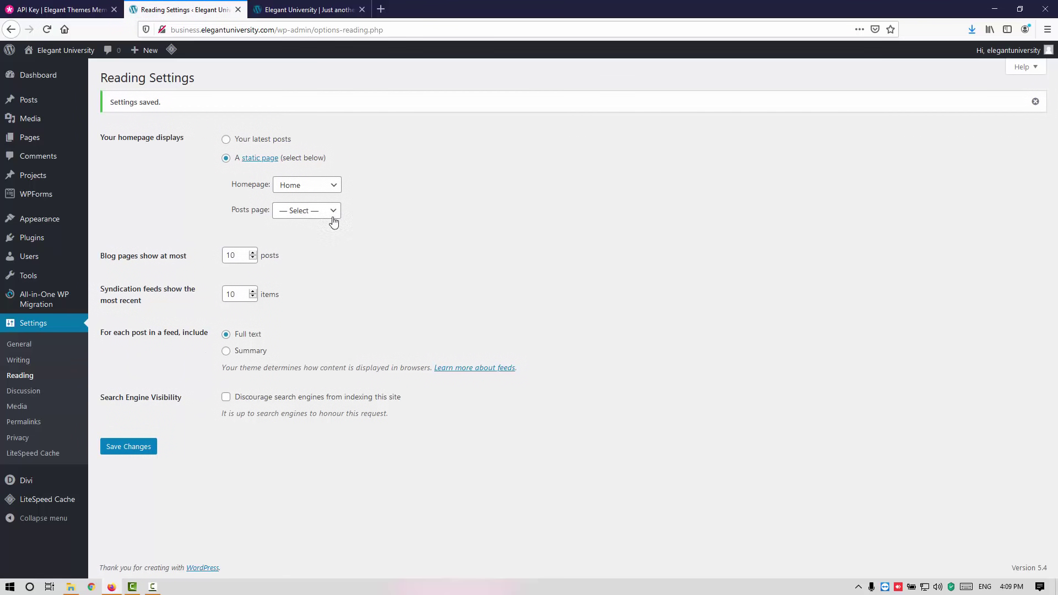
Step: Add a new page titled "Blog" with the Blank Page template and publish it
mouse_move(30, 139)
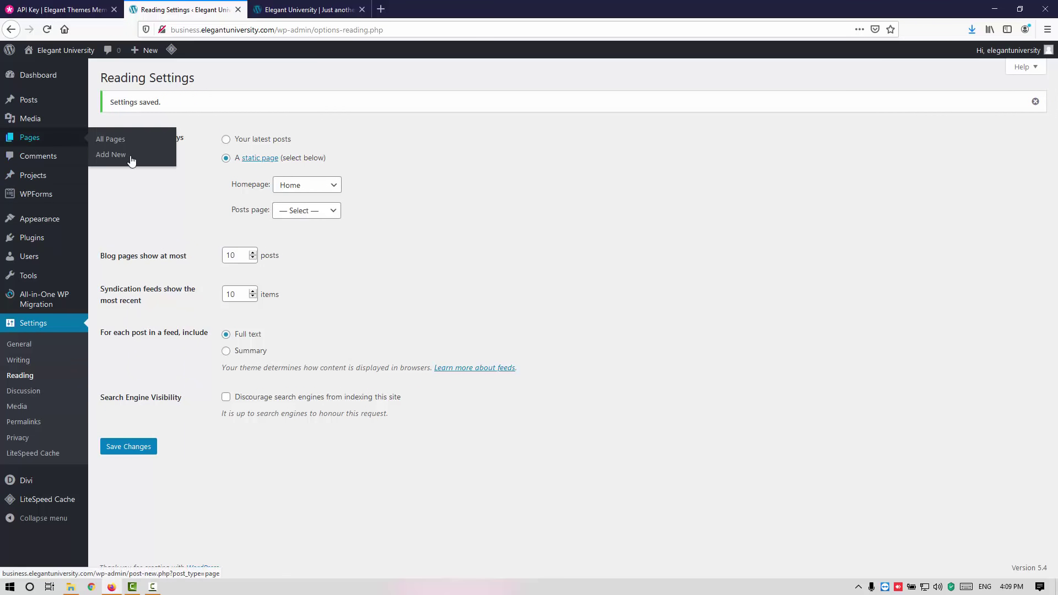
click(130, 159)
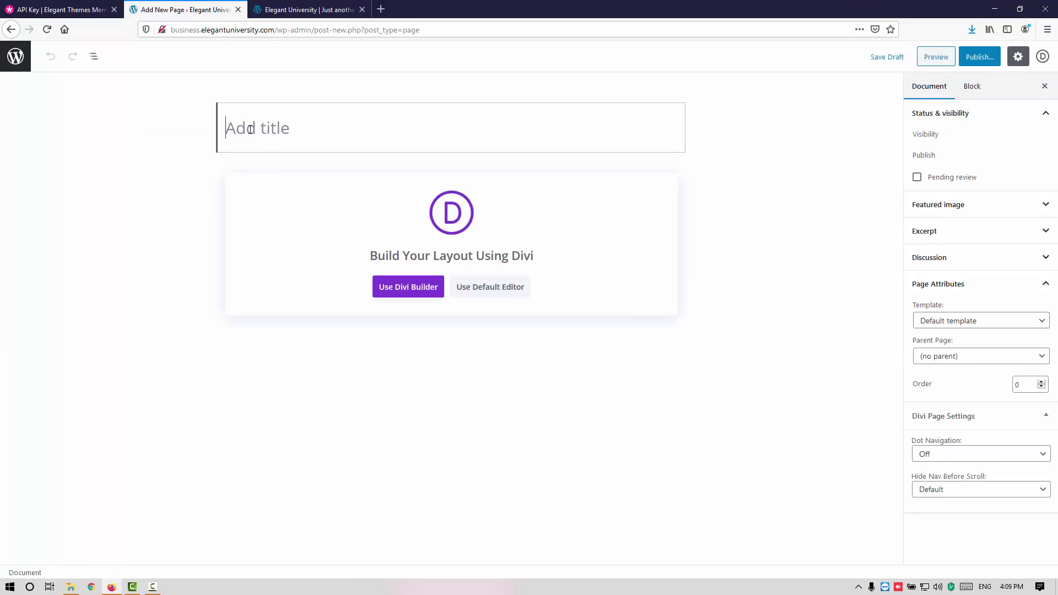
text(Blog)
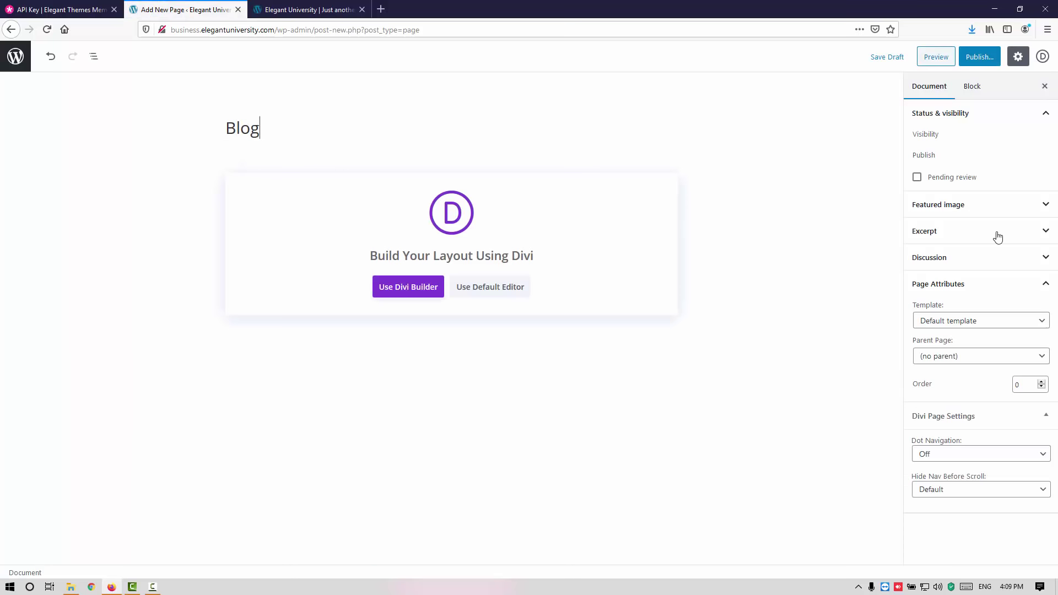
click(961, 321)
click(947, 351)
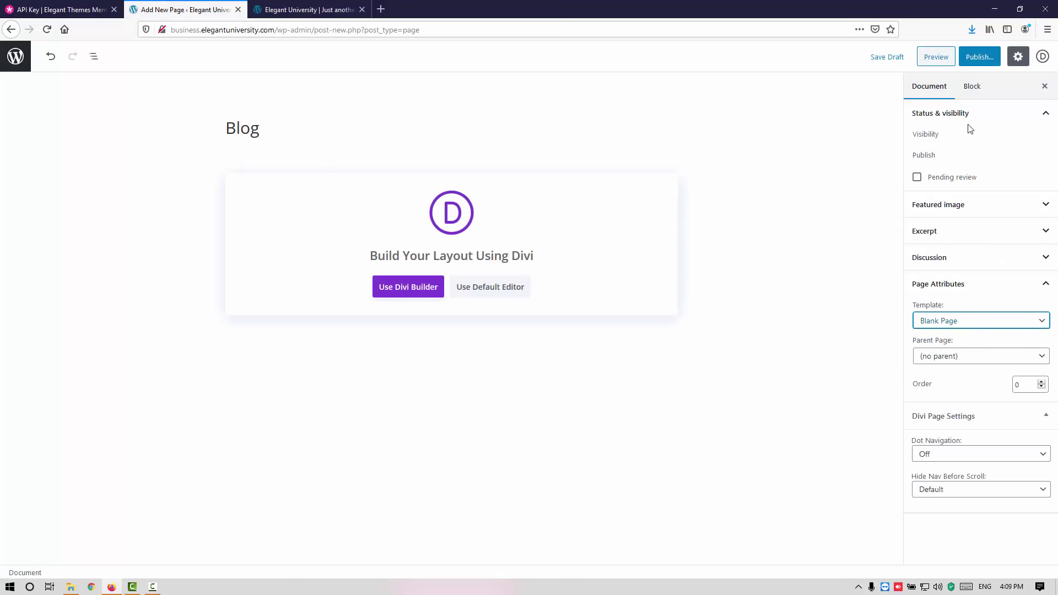
click(979, 56)
click(978, 56)
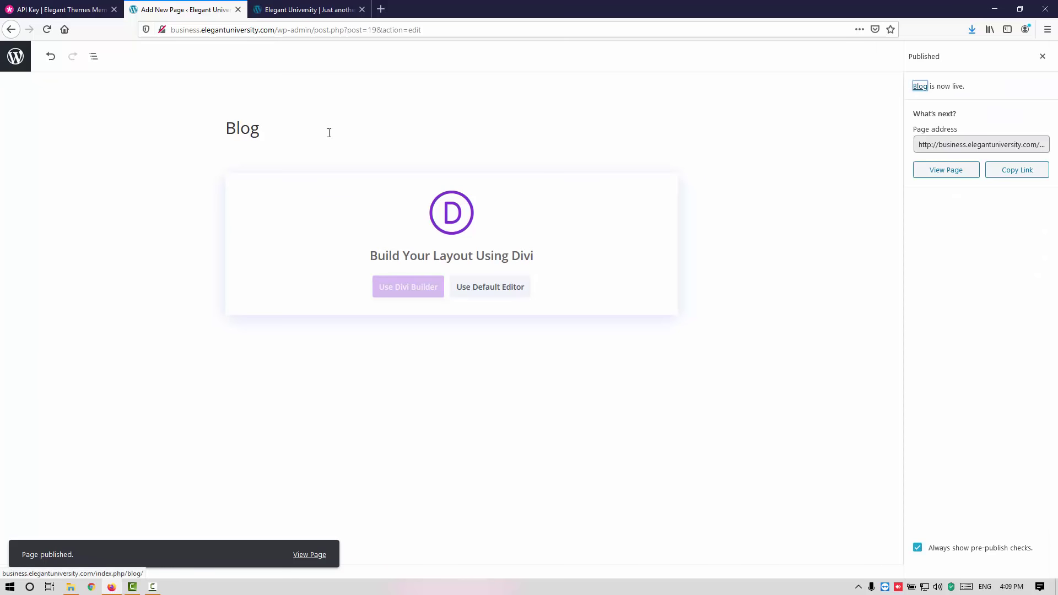
Step: Return to the Reading settings, set the posts page to Blog and save the changes
click(6, 31)
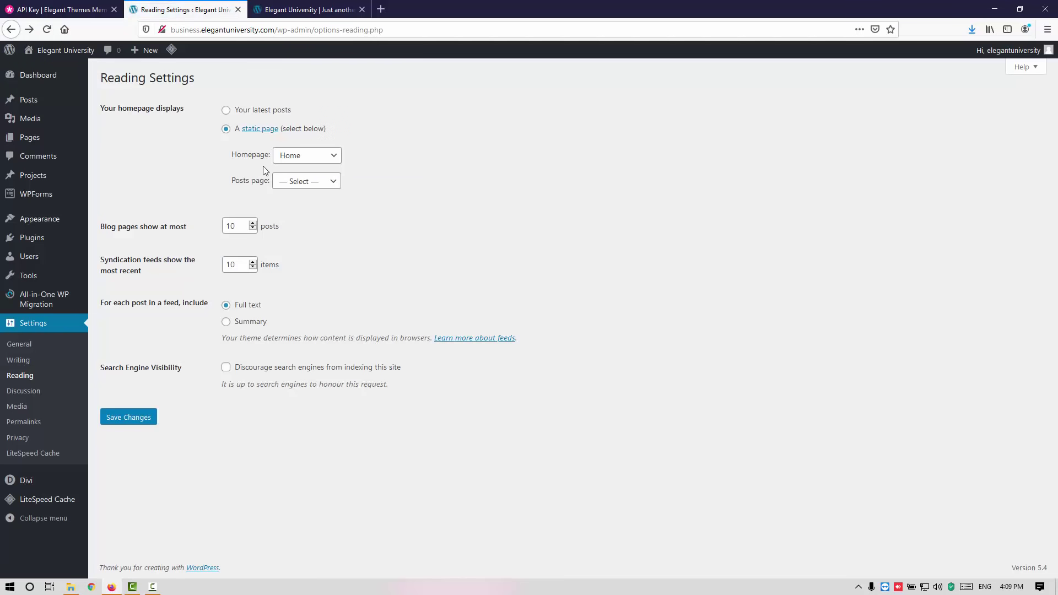
click(283, 181)
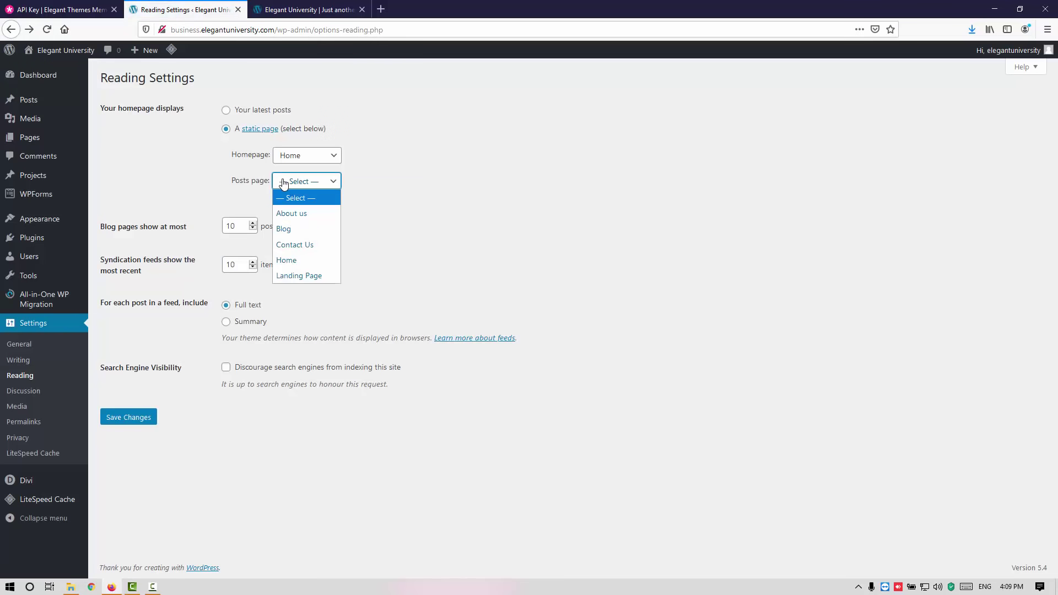
click(287, 229)
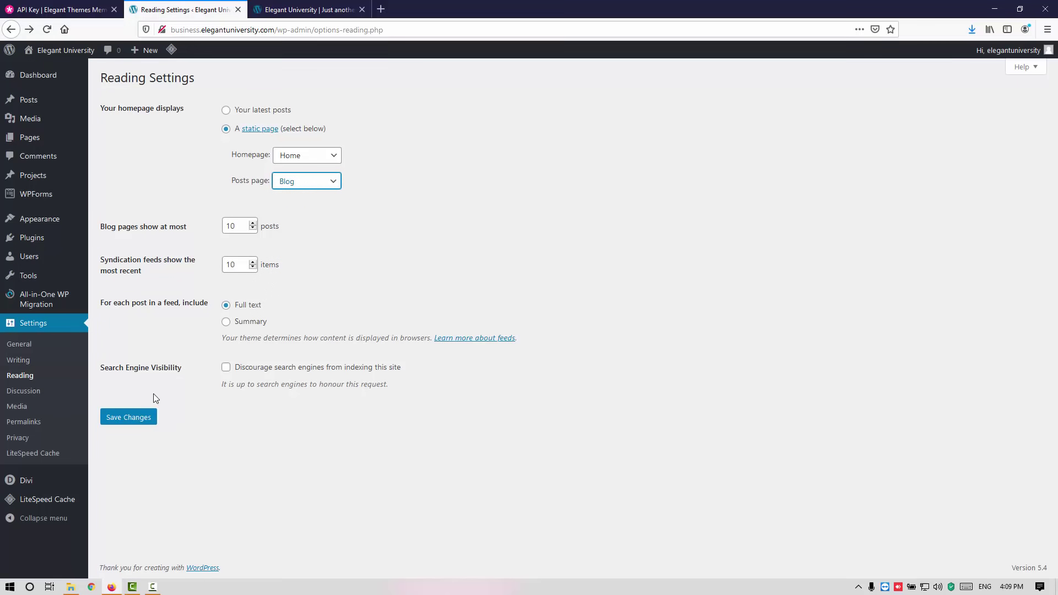
click(141, 419)
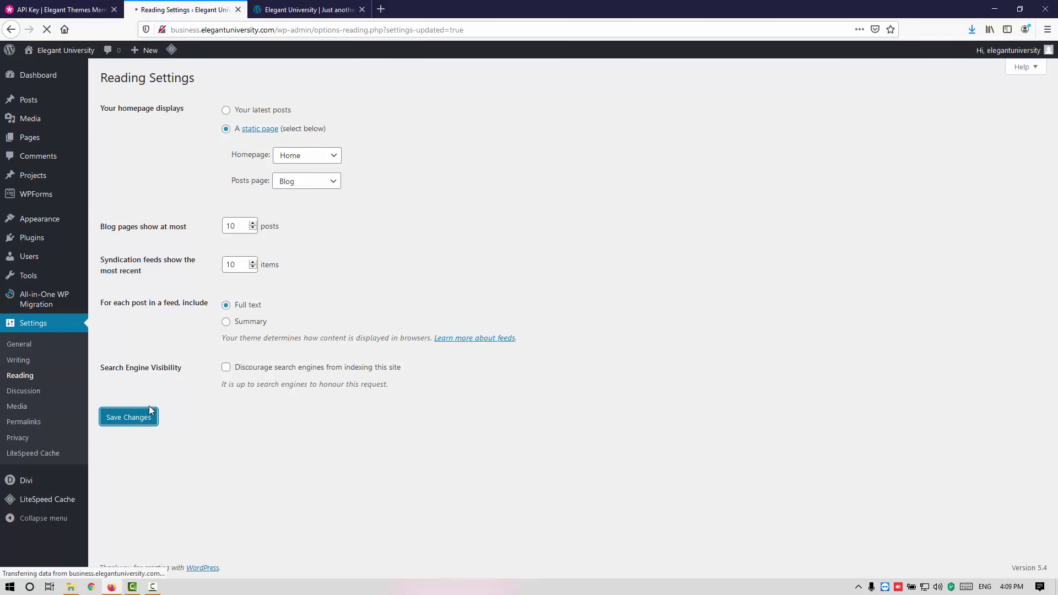
Step: Reload the live site to check its front page against the saved Reading settings
click(305, 10)
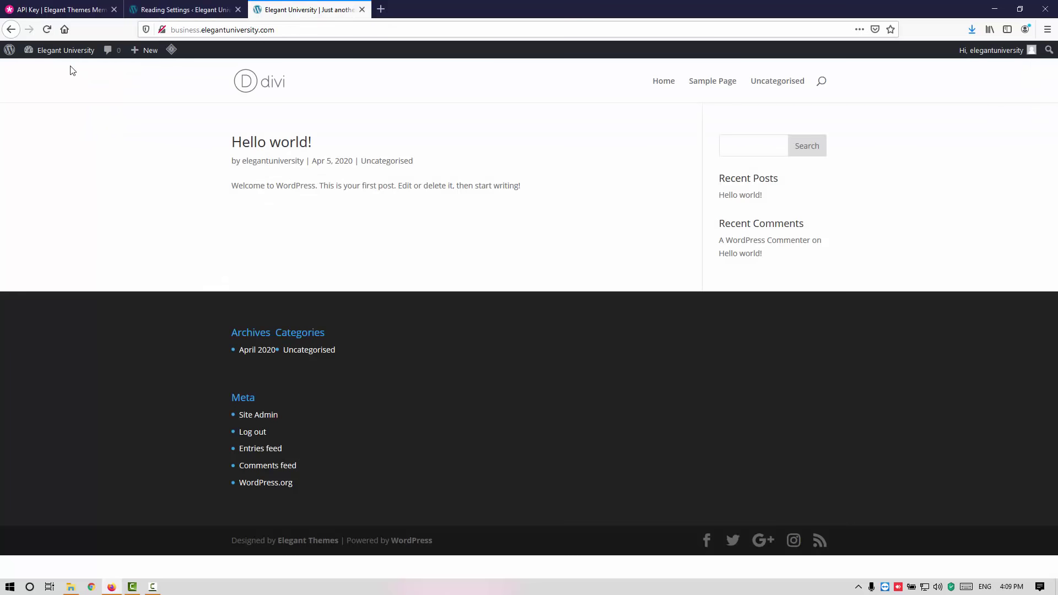
click(46, 30)
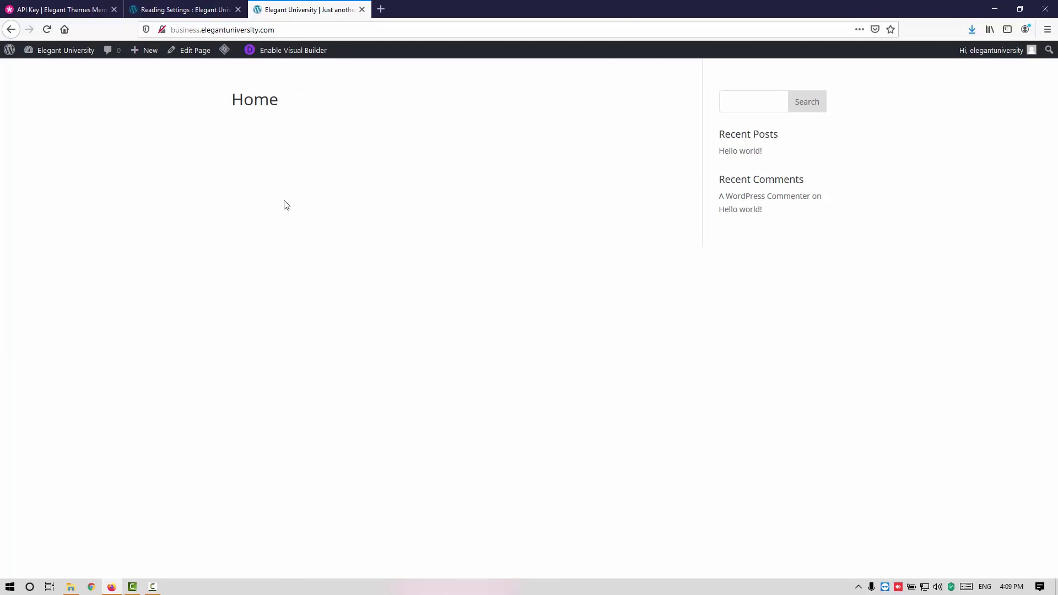
click(183, 11)
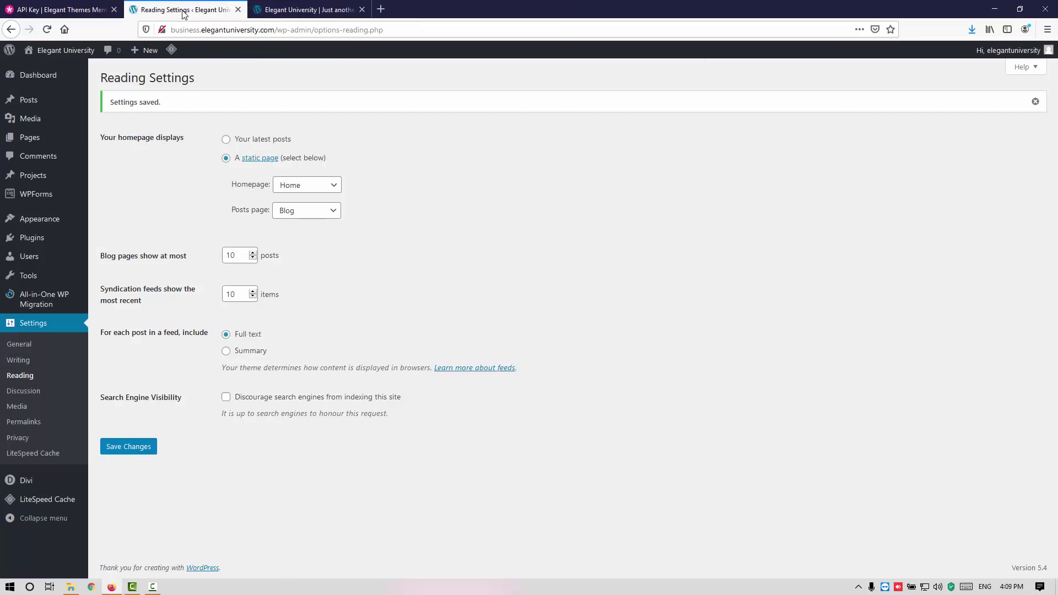
click(285, 11)
click(160, 8)
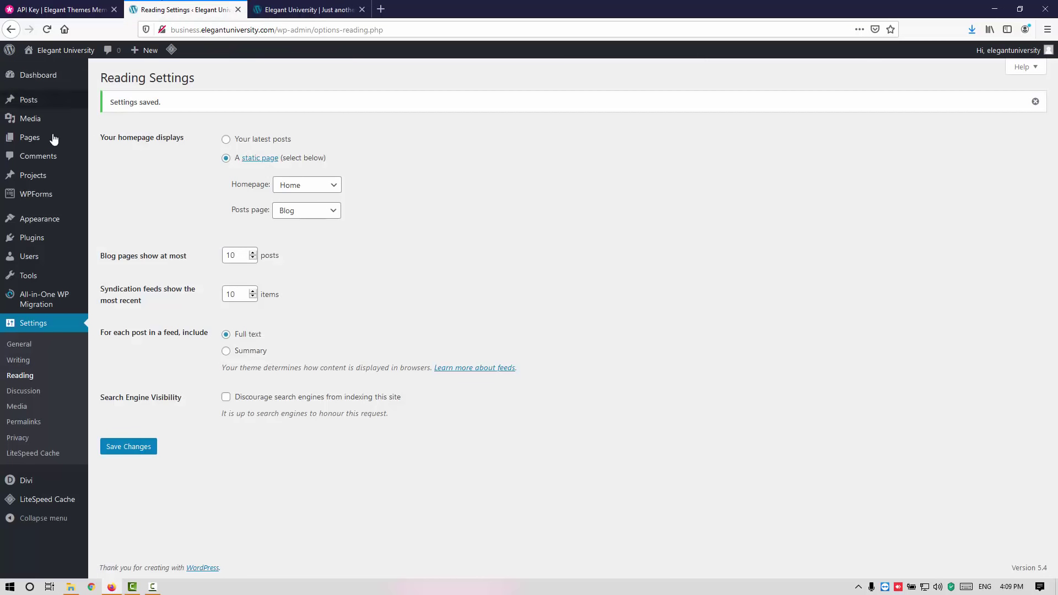
Step: Open the Home page from the list of all pages, then reload the live site to recheck its front page
mouse_move(41, 138)
click(147, 137)
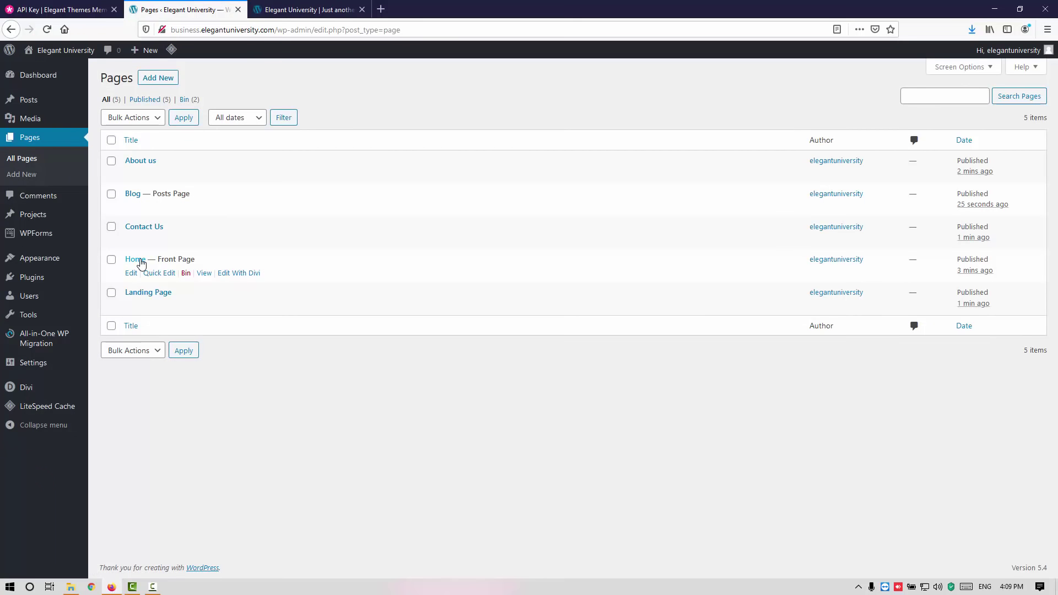
click(141, 262)
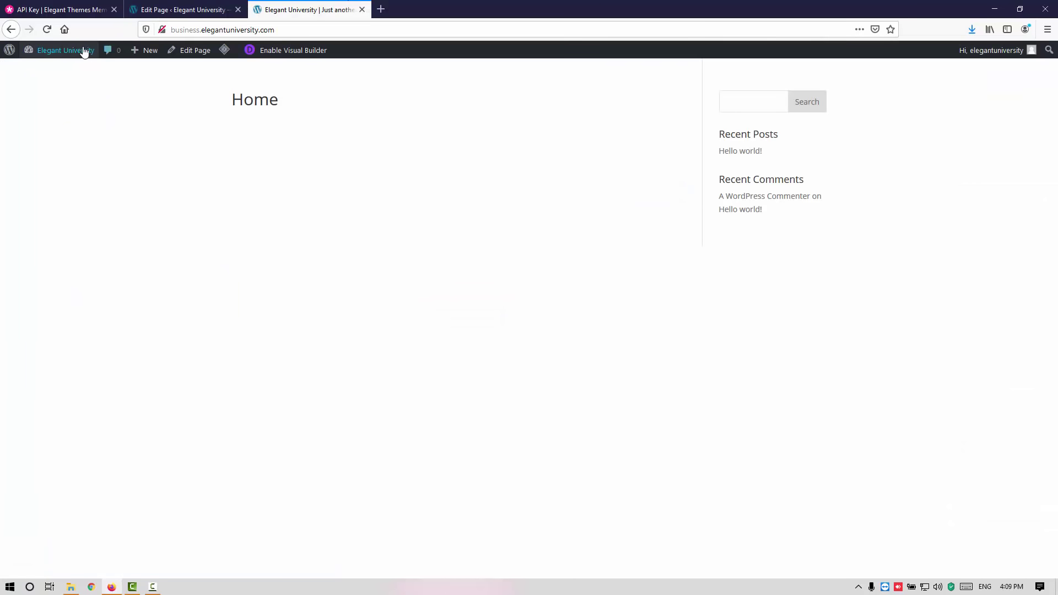
click(48, 30)
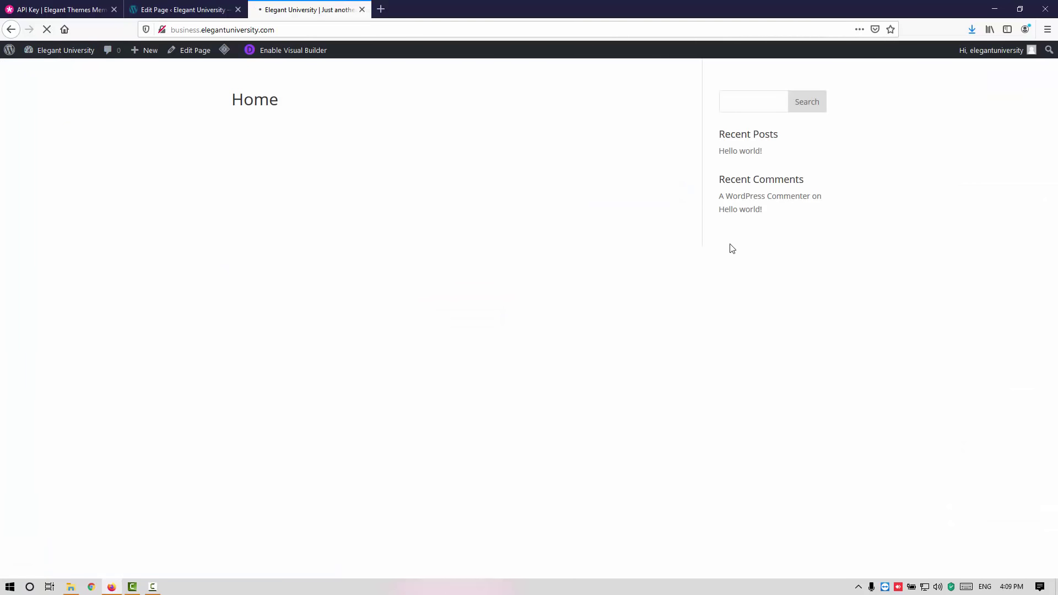
click(200, 5)
click(7, 32)
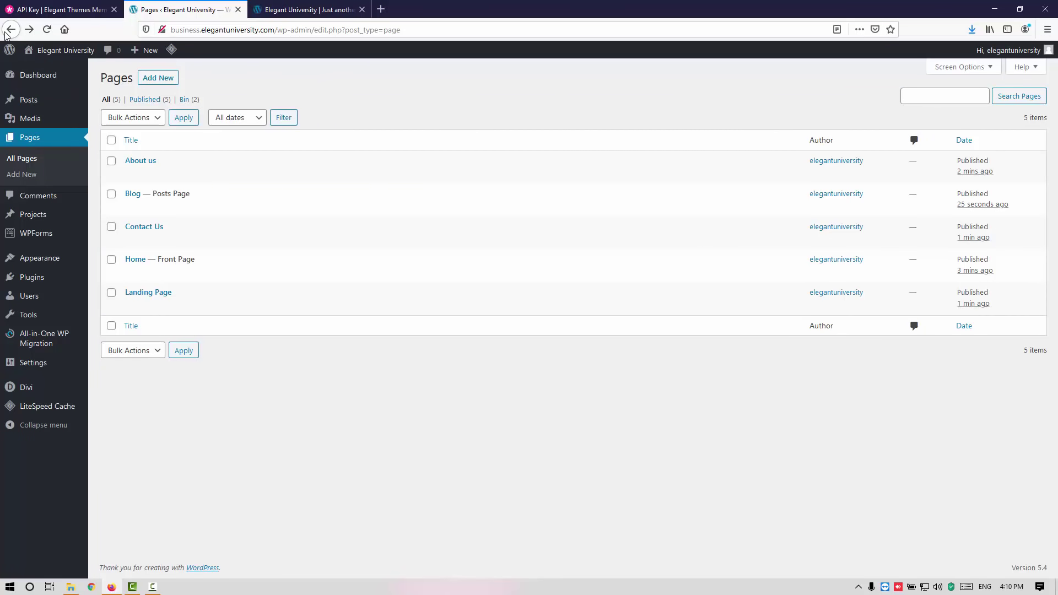
click(300, 10)
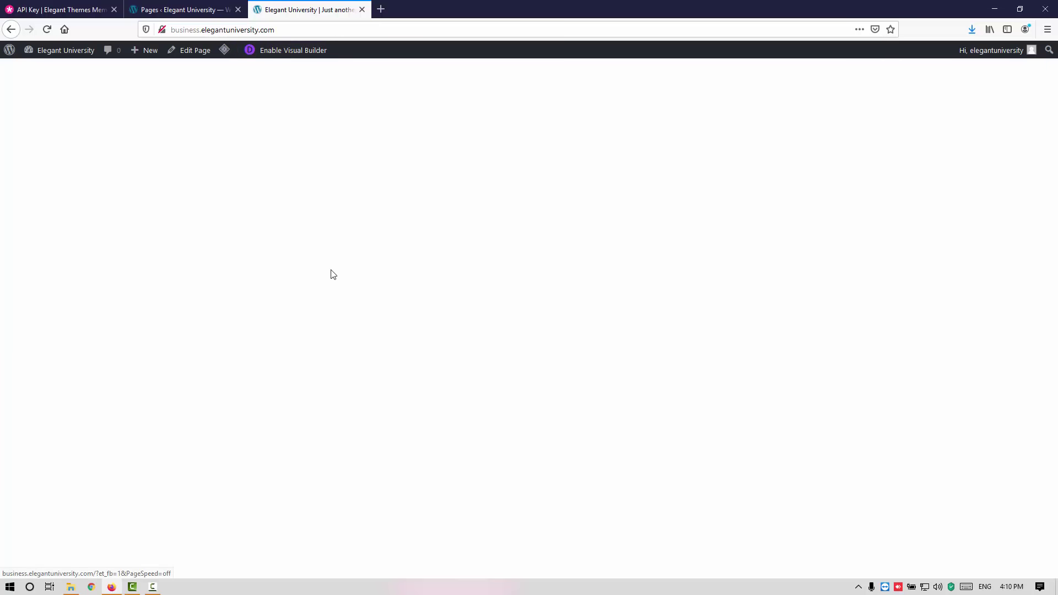
click(163, 10)
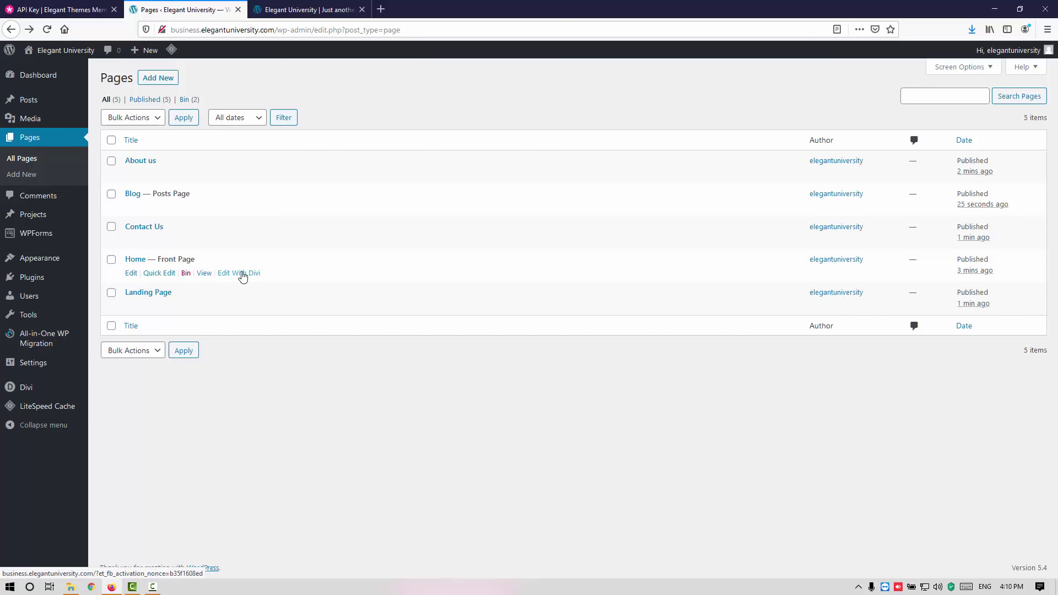
Step: Open the Home page in the Divi Builder, start building and browse the library of premade layouts
click(133, 262)
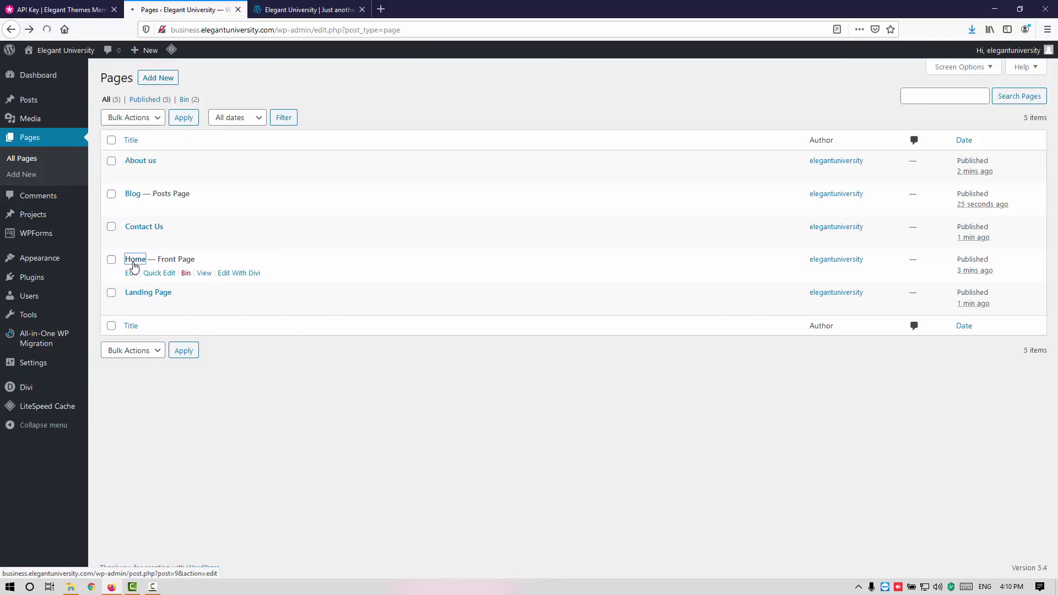
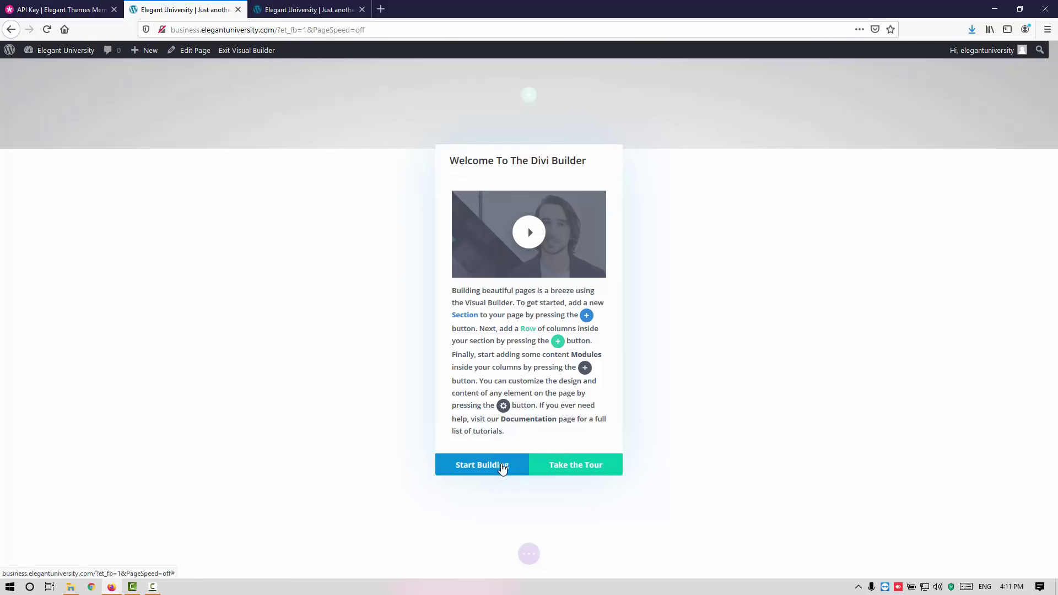
click(481, 465)
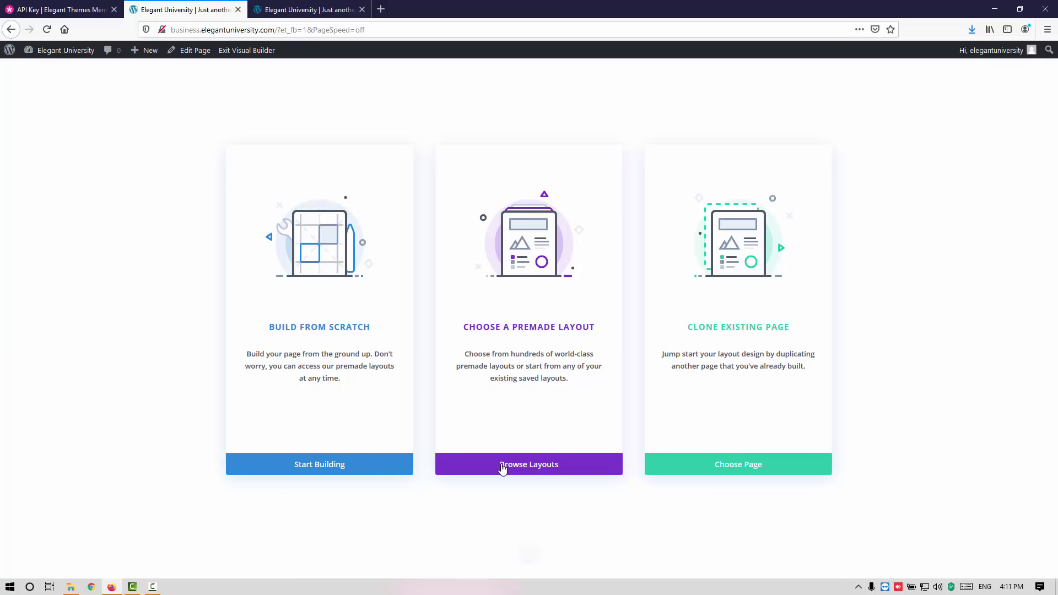
click(522, 469)
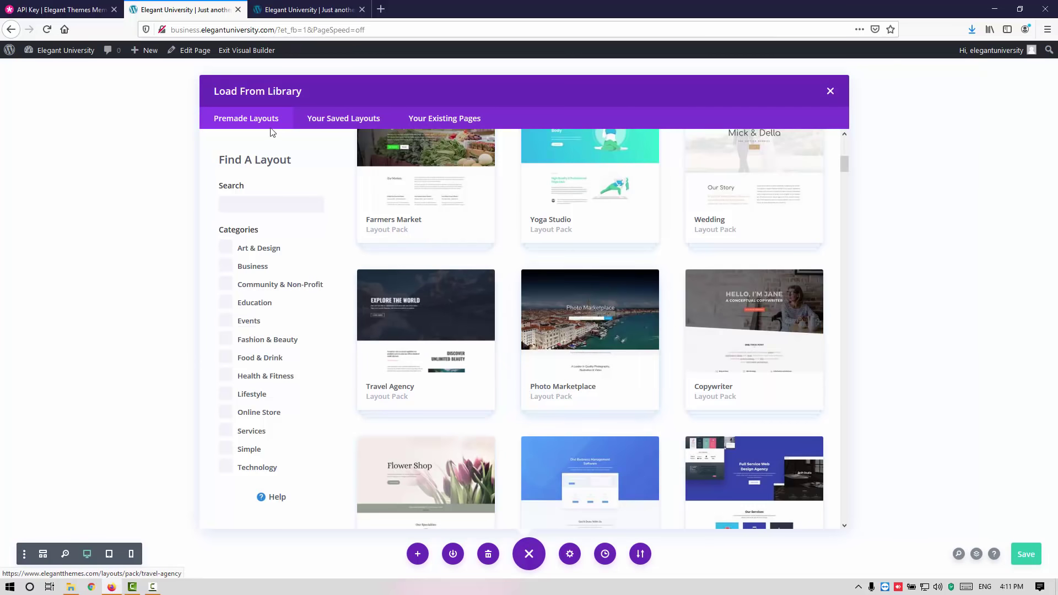
Step: Filter the premade layouts by the Business category, browse the packs and open the Business Consultant layout pack
scroll(546, 292, down, 6)
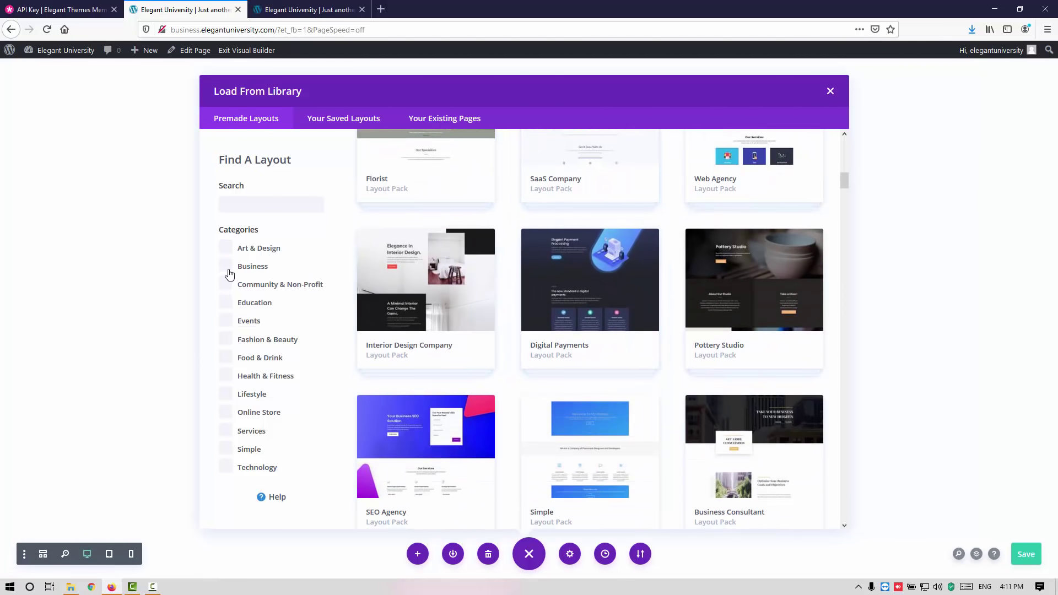
click(227, 268)
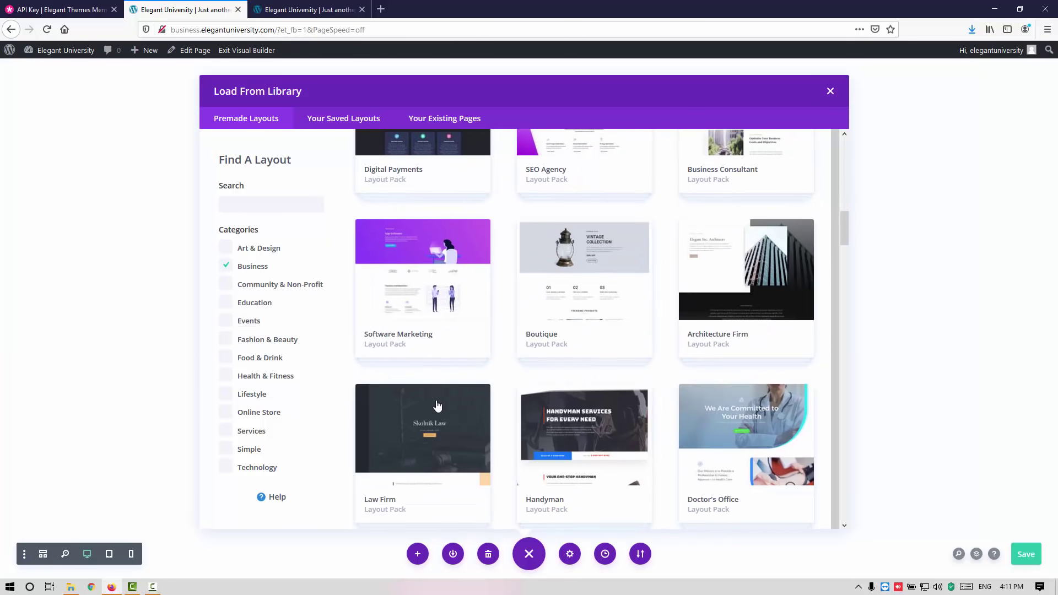
scroll(588, 337, up, 10)
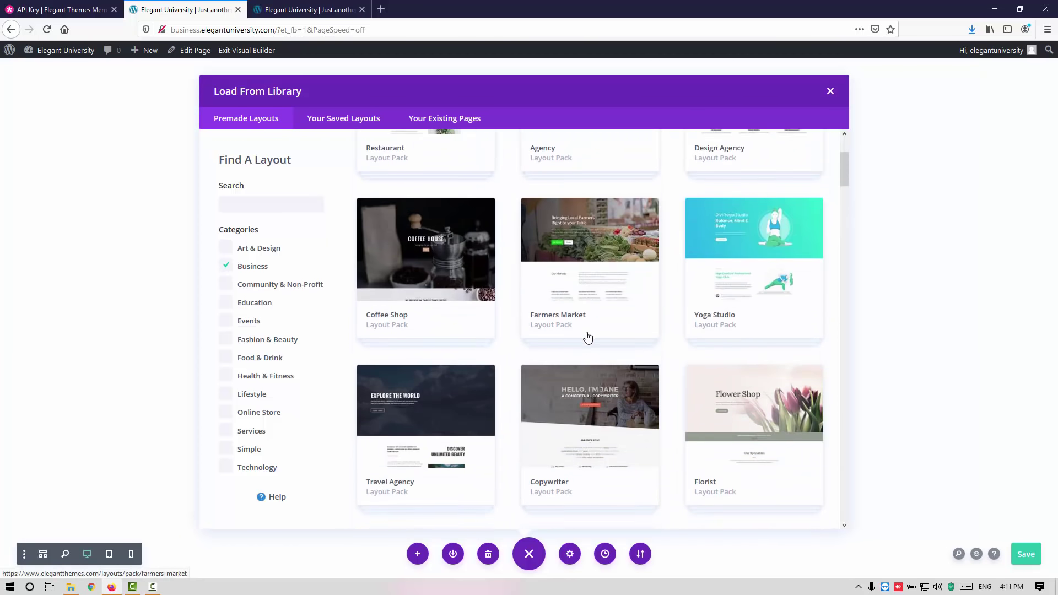
scroll(588, 334, down, 1)
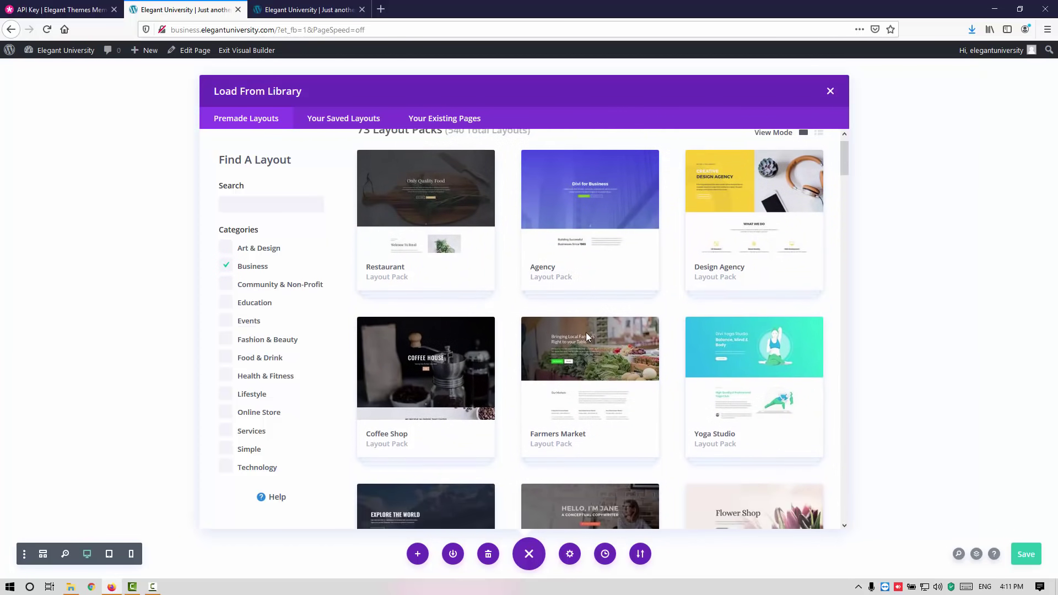
scroll(586, 333, up, 1)
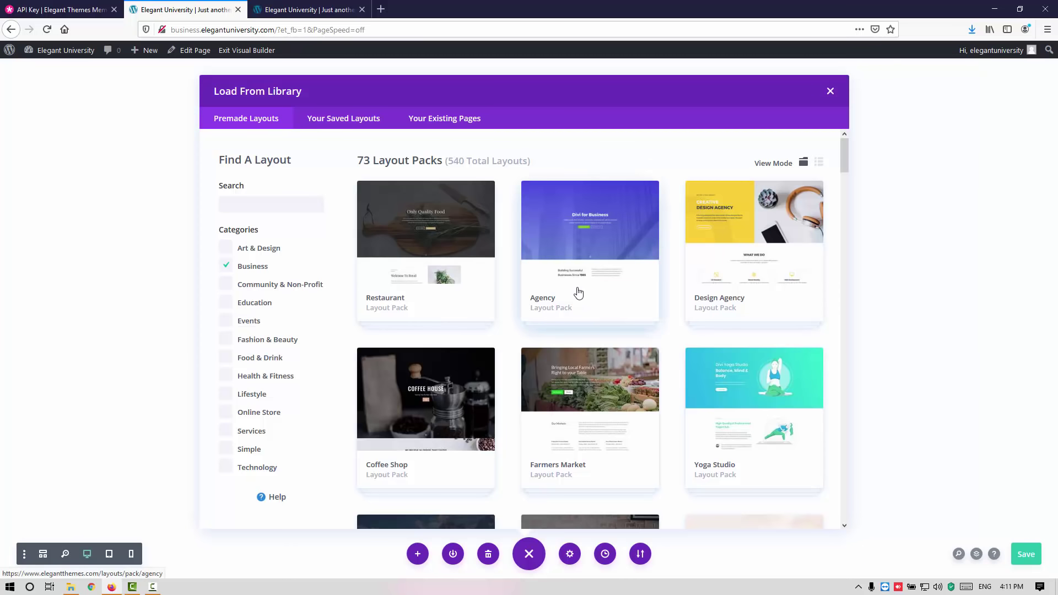
scroll(577, 292, down, 3)
scroll(577, 292, down, 3)
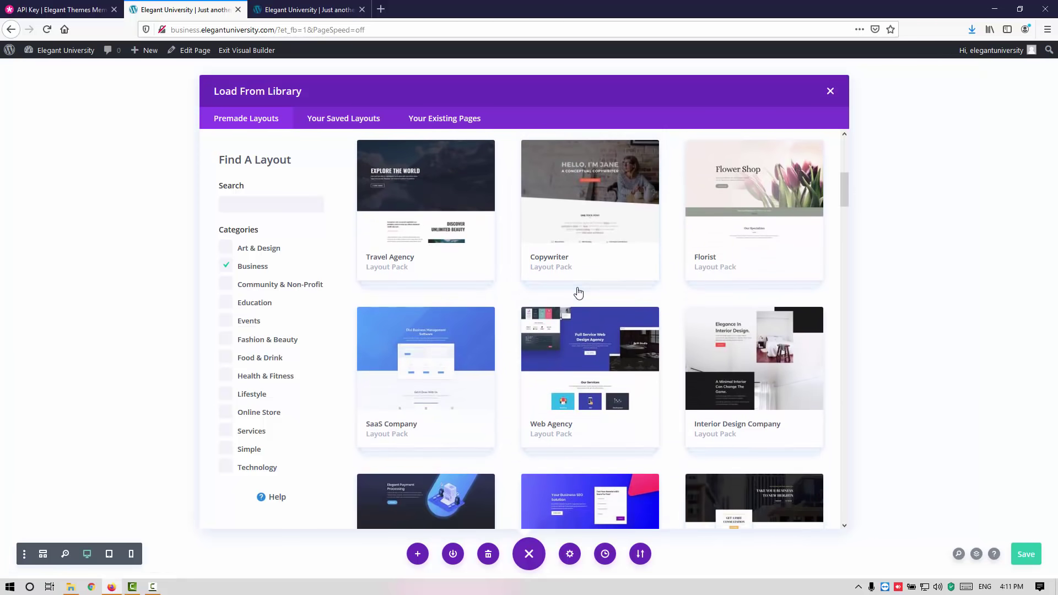
scroll(578, 292, down, 3)
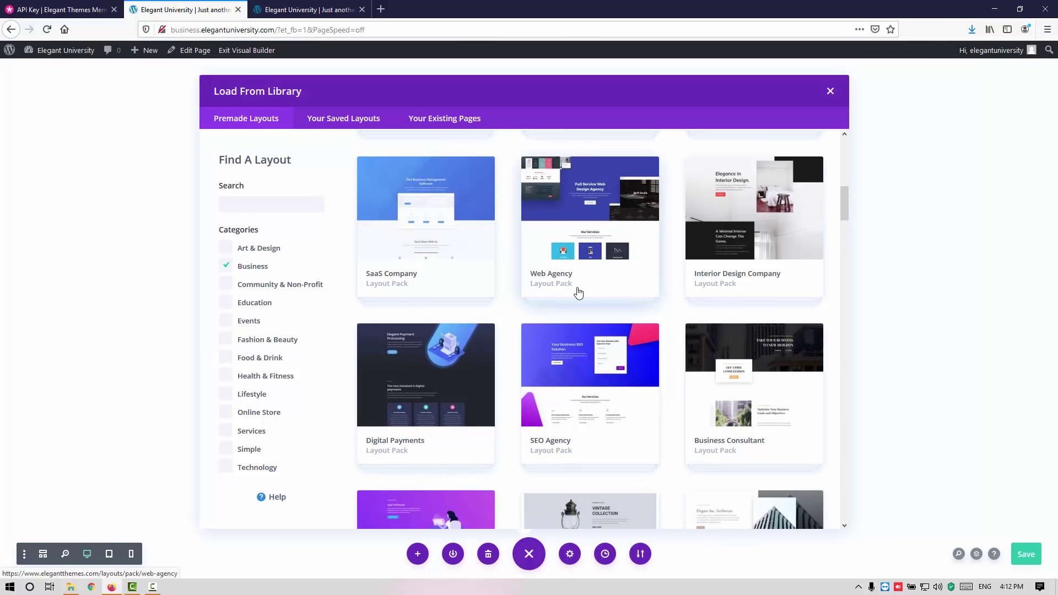
scroll(577, 293, down, 1)
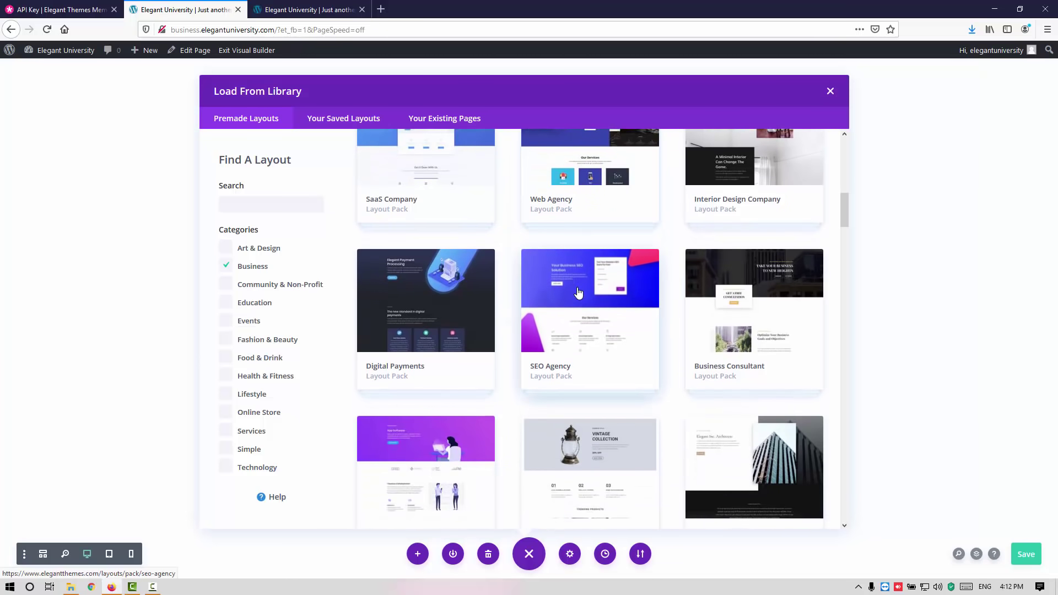
click(748, 308)
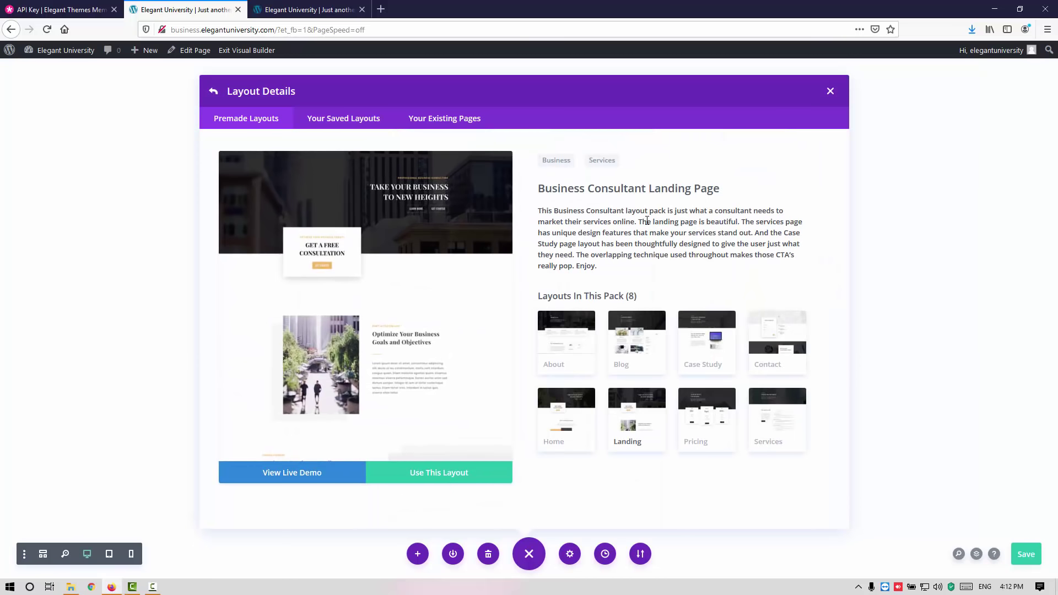
Step: Load the Home layout of the Business Consultant pack into the page and save the page
click(564, 428)
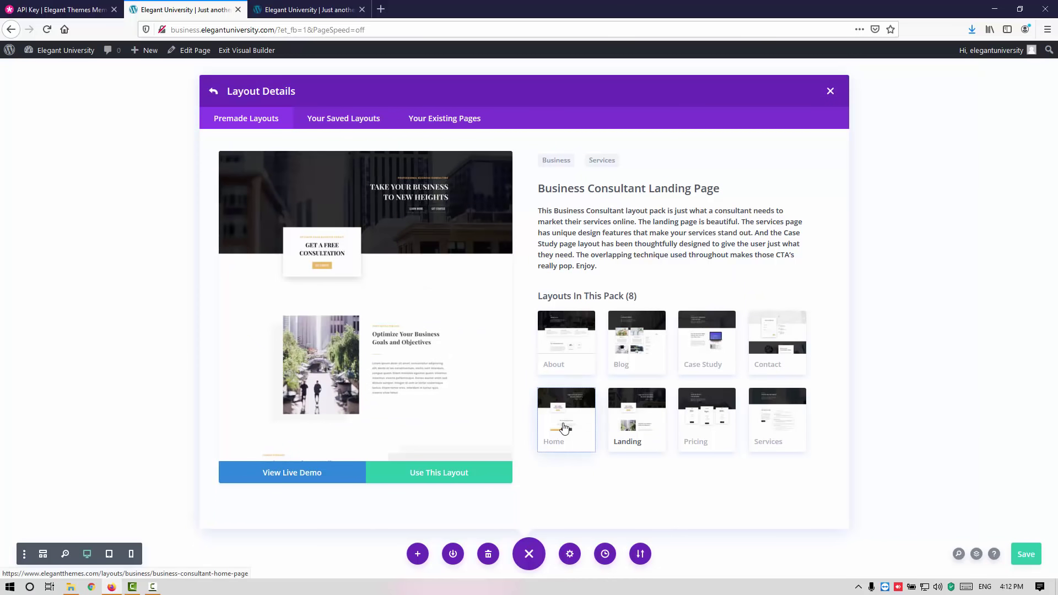
click(419, 481)
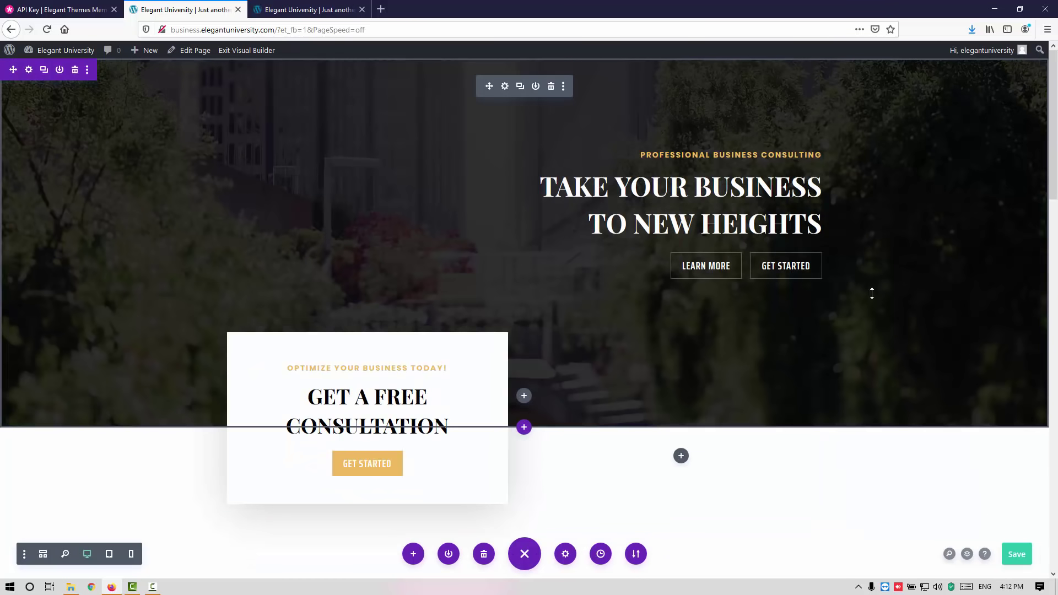
click(1017, 553)
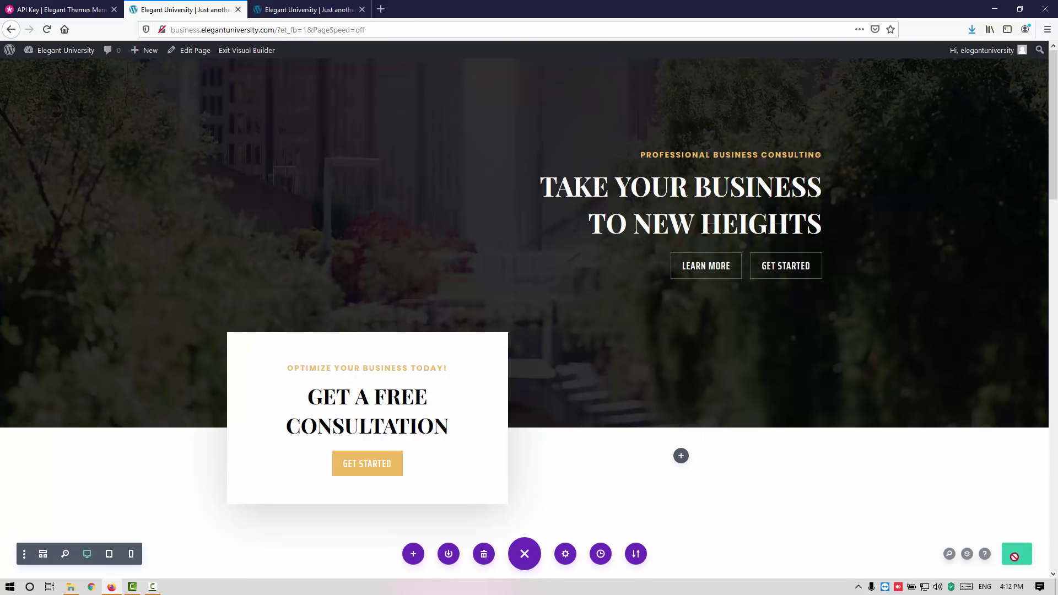
Step: Review the loaded layout's sections in the builder, then reload the live site and look through its front page
scroll(411, 279, down, 10)
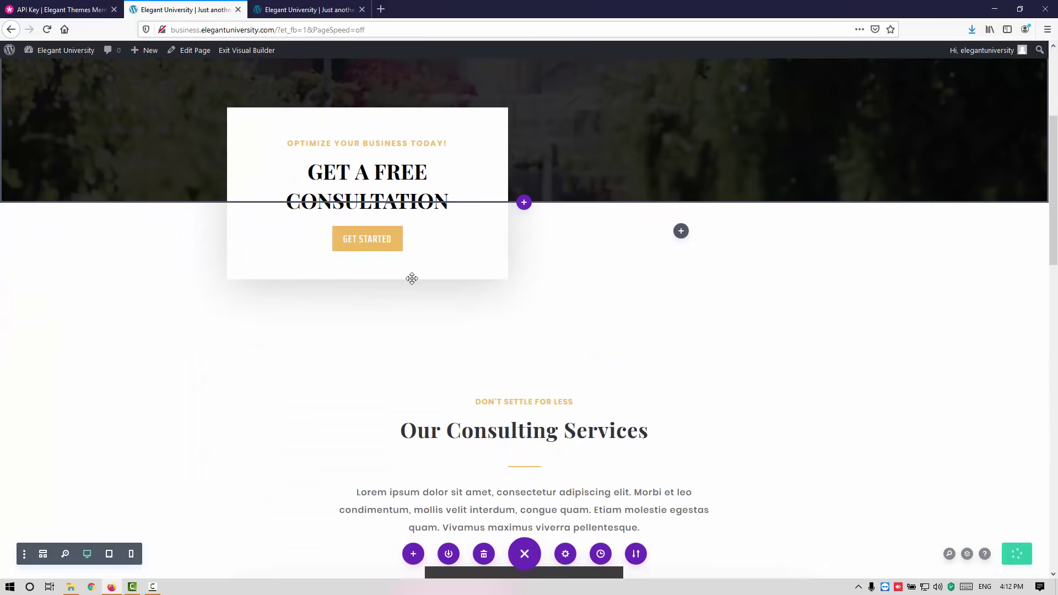
scroll(429, 265, up, 10)
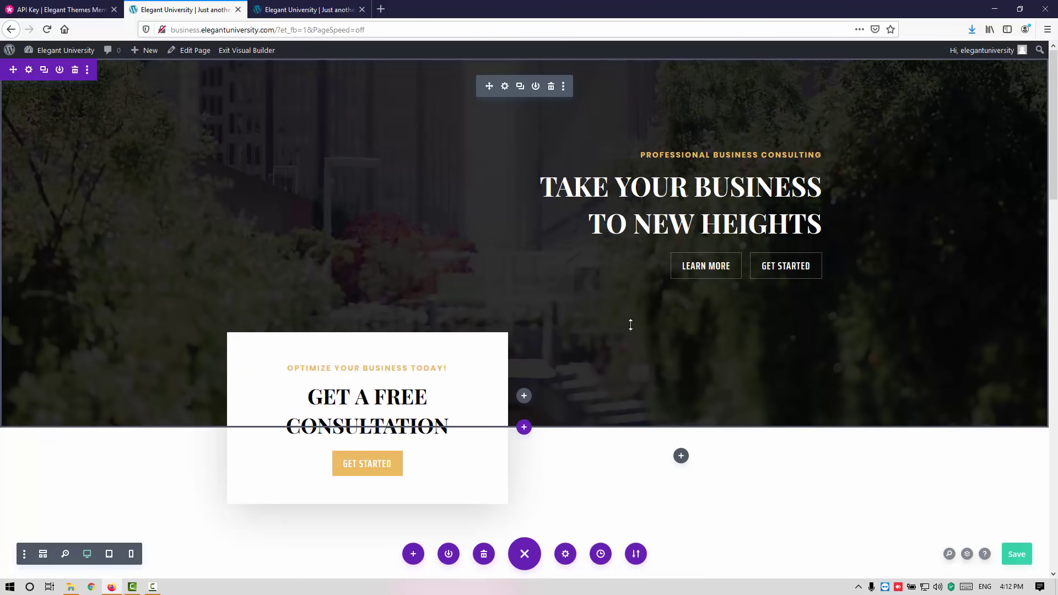
scroll(631, 325, down, 14)
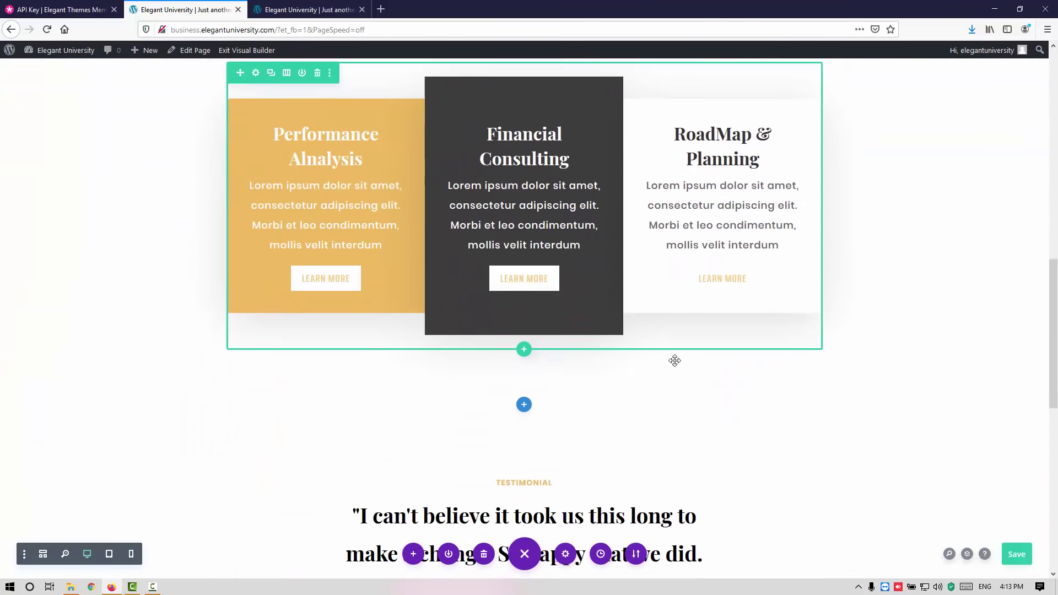
scroll(674, 360, down, 10)
click(309, 10)
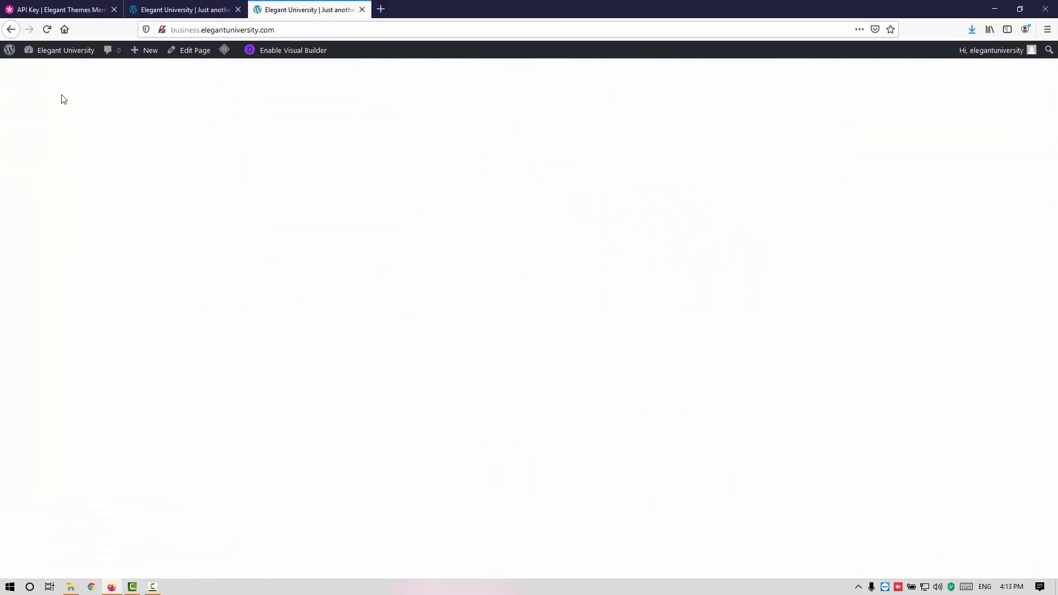
click(51, 35)
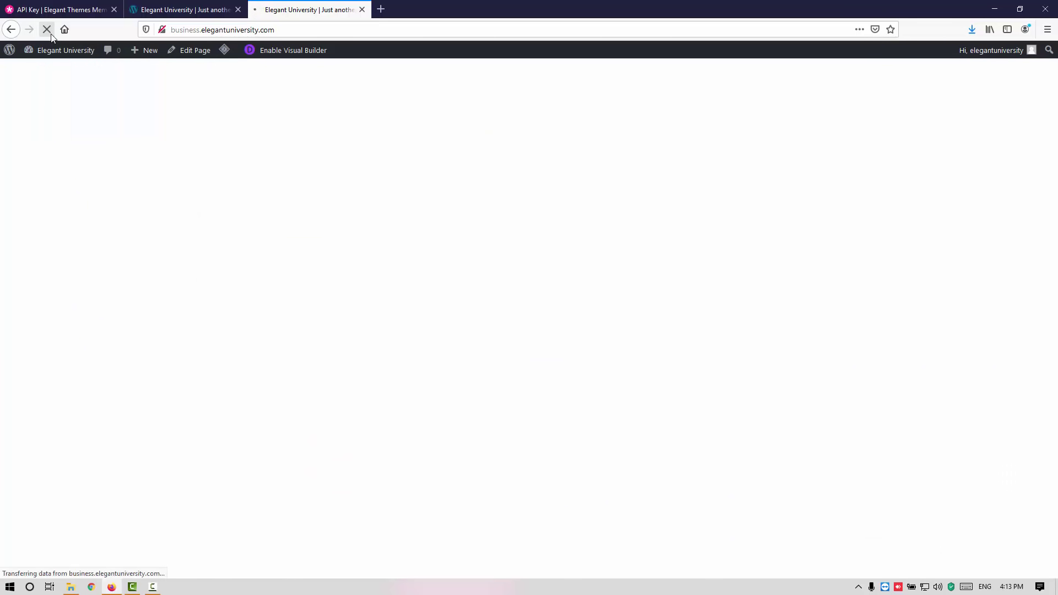
scroll(343, 233, down, 10)
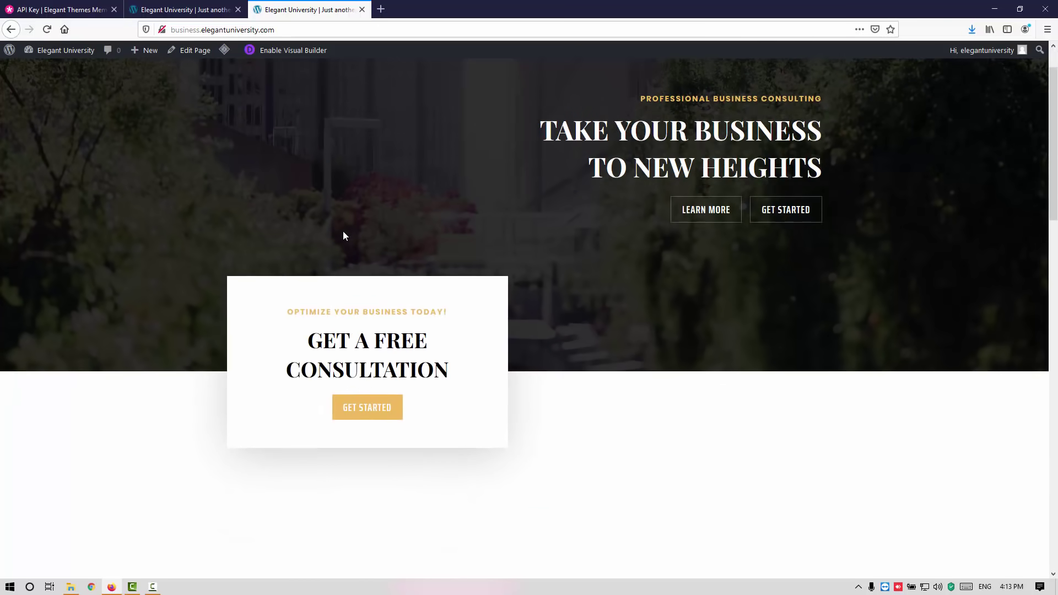
scroll(345, 234, down, 12)
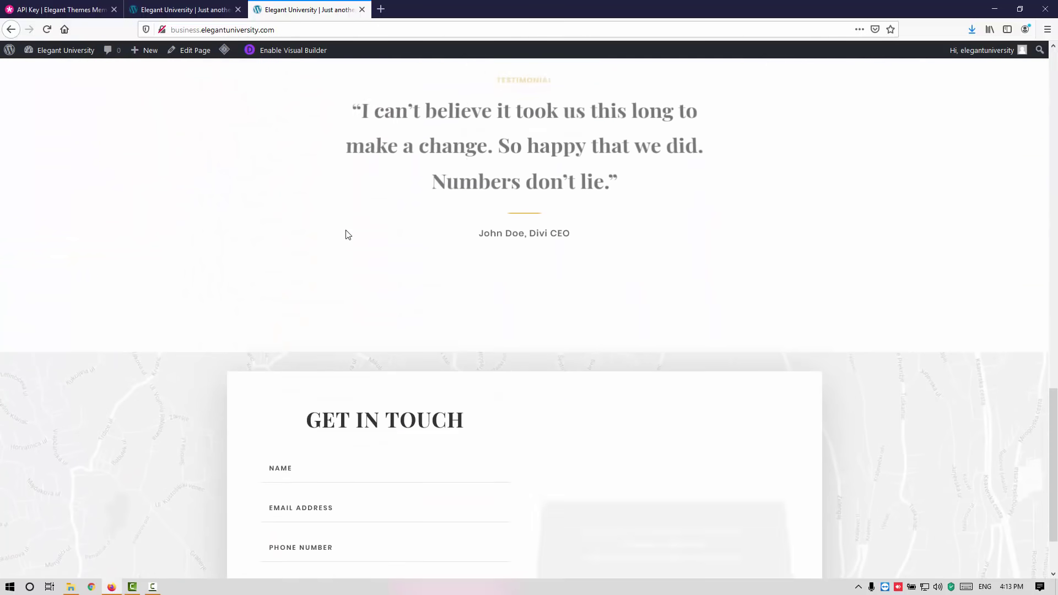
scroll(860, 231, up, 5)
scroll(860, 231, up, 15)
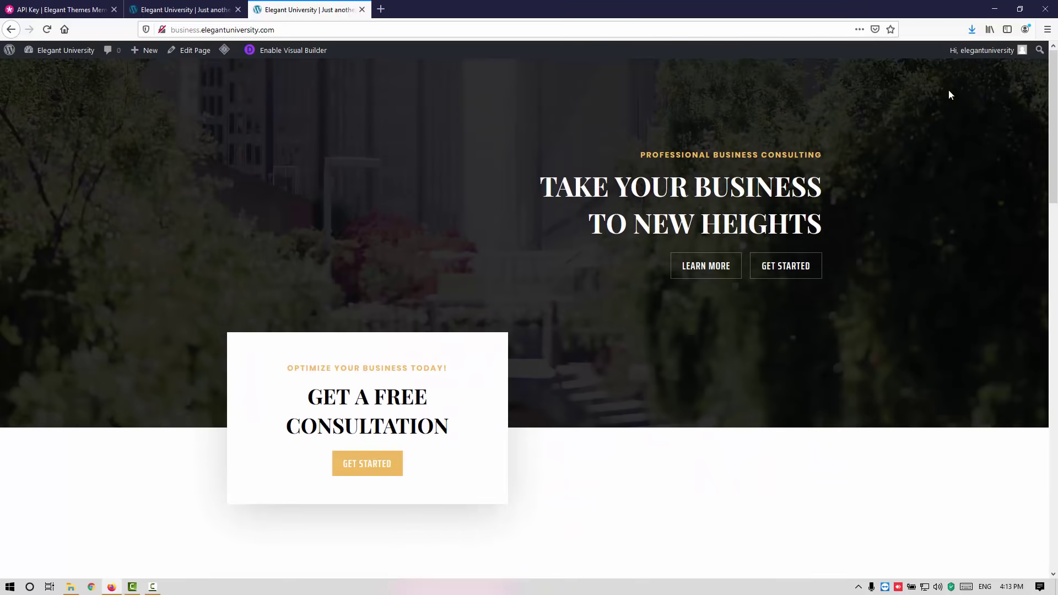
Step: Shrink the browser window to phone width to examine the front page's responsive layout, then maximize it again
click(1019, 9)
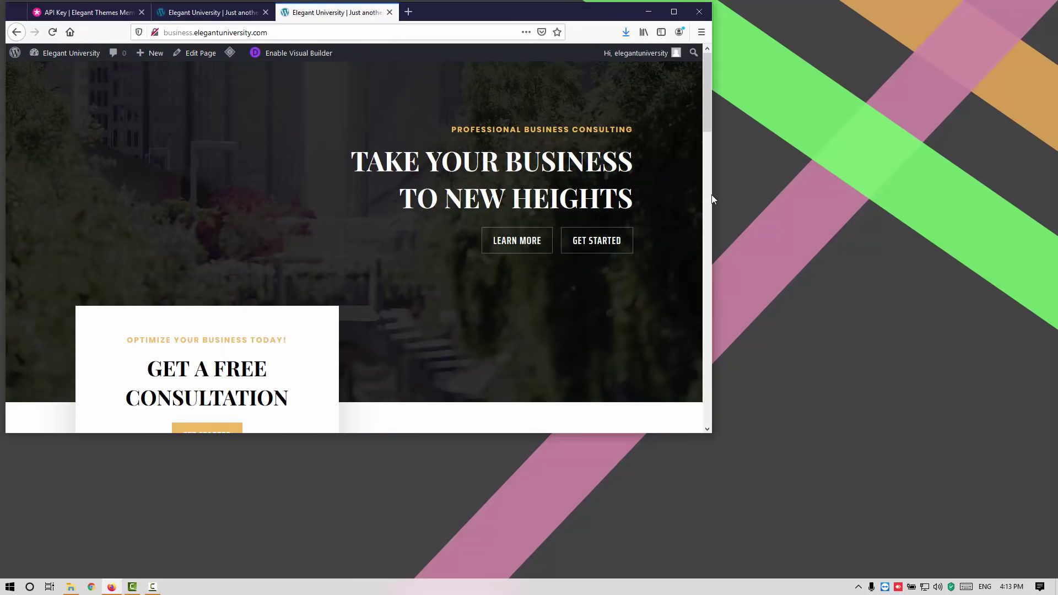
drag(712, 194, 192, 201)
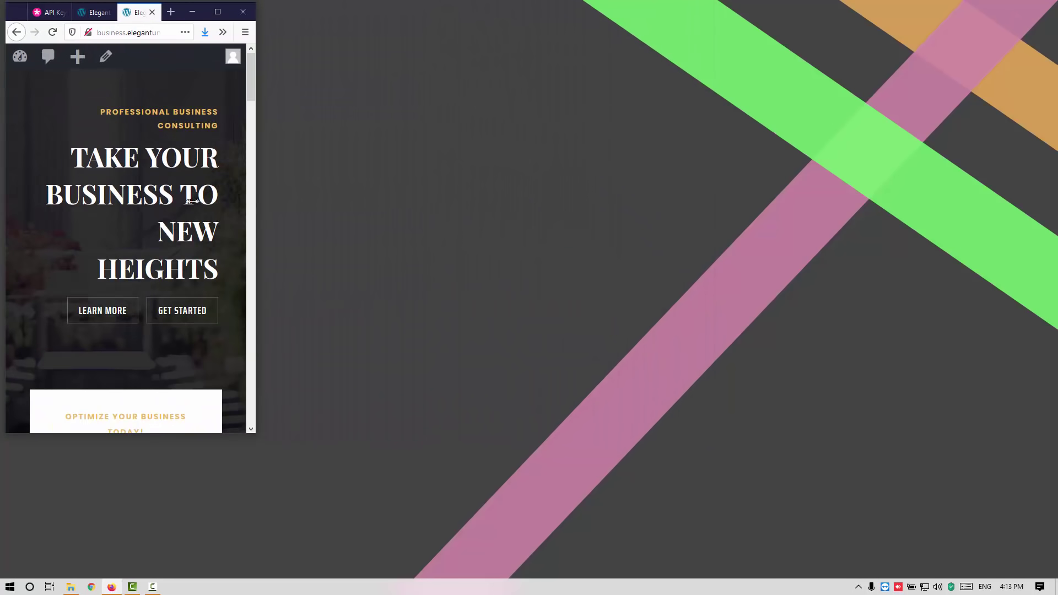
scroll(186, 206, down, 15)
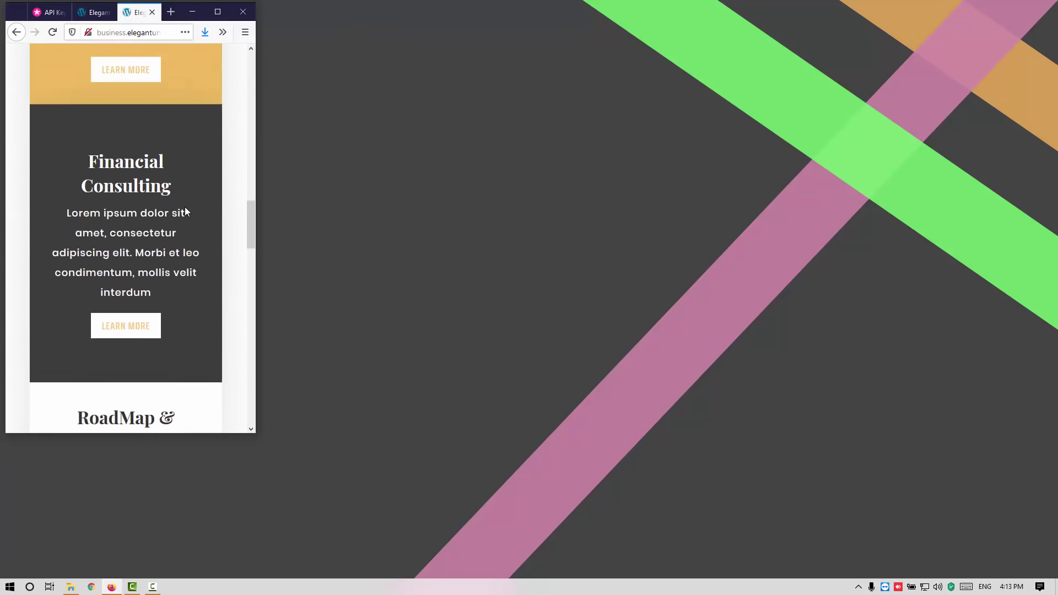
scroll(187, 211, down, 15)
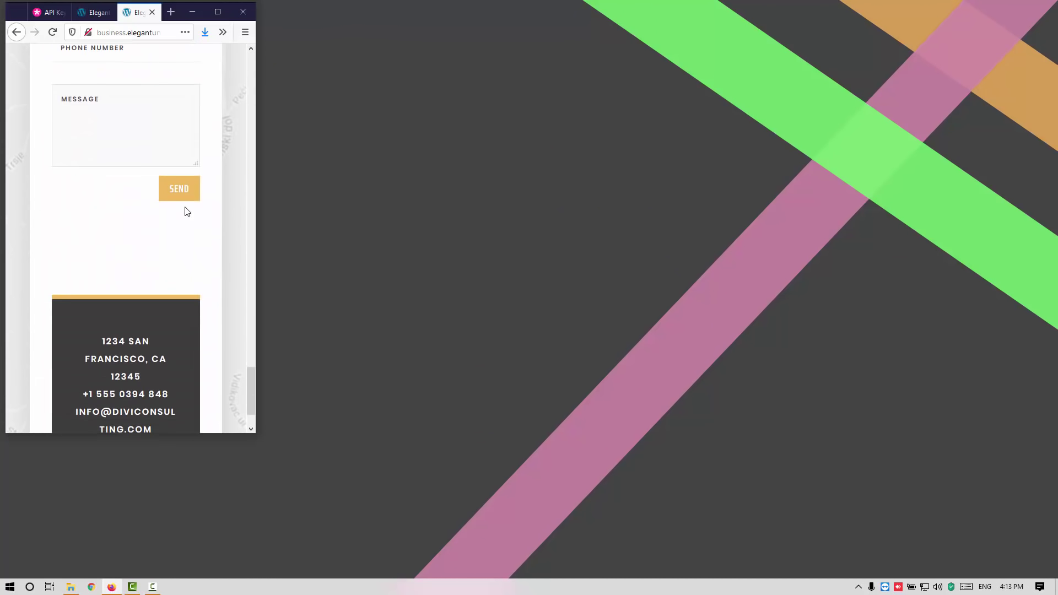
click(218, 12)
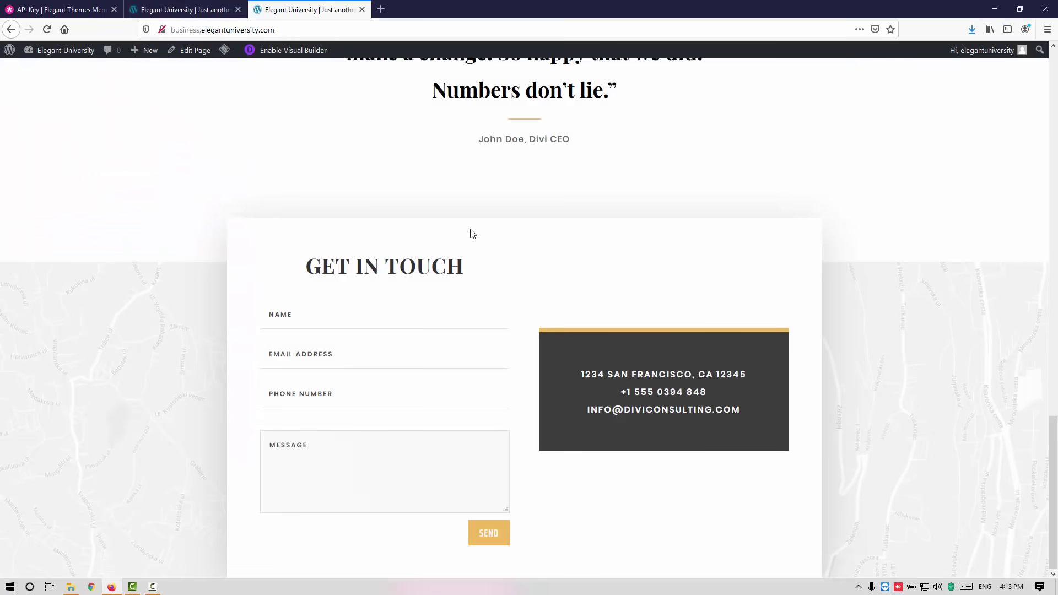
scroll(471, 233, up, 5)
scroll(472, 234, up, 10)
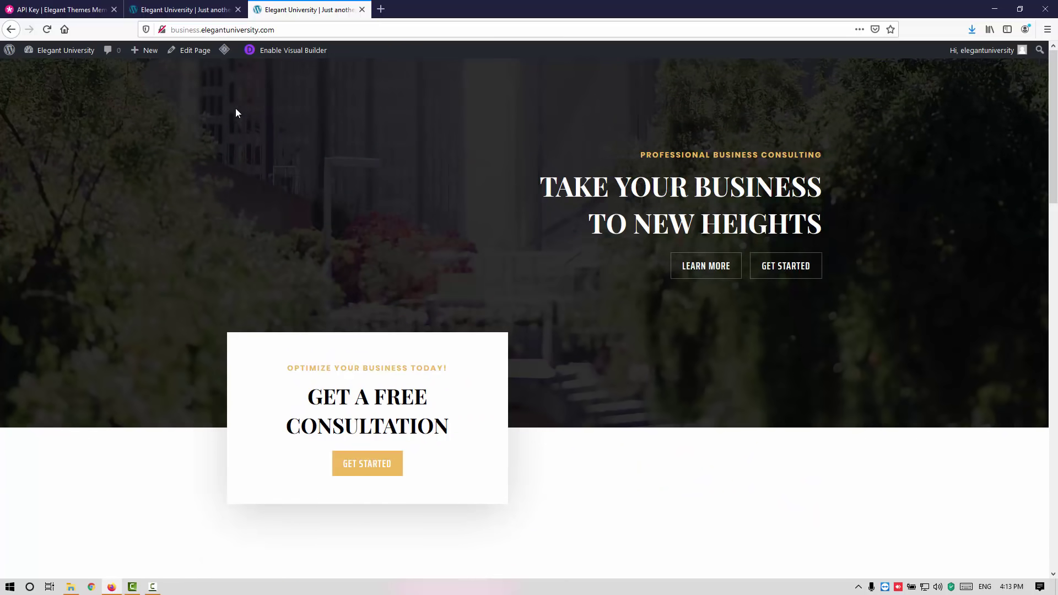
Step: Return to the Home page in the builder, switch it to desktop view and exit the Visual Builder
click(189, 11)
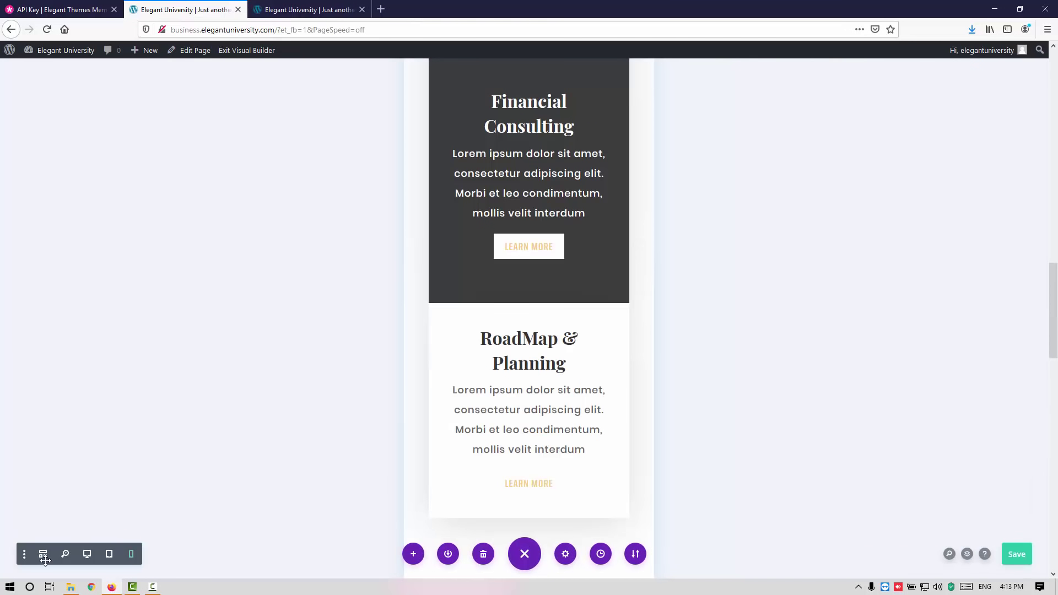
click(87, 554)
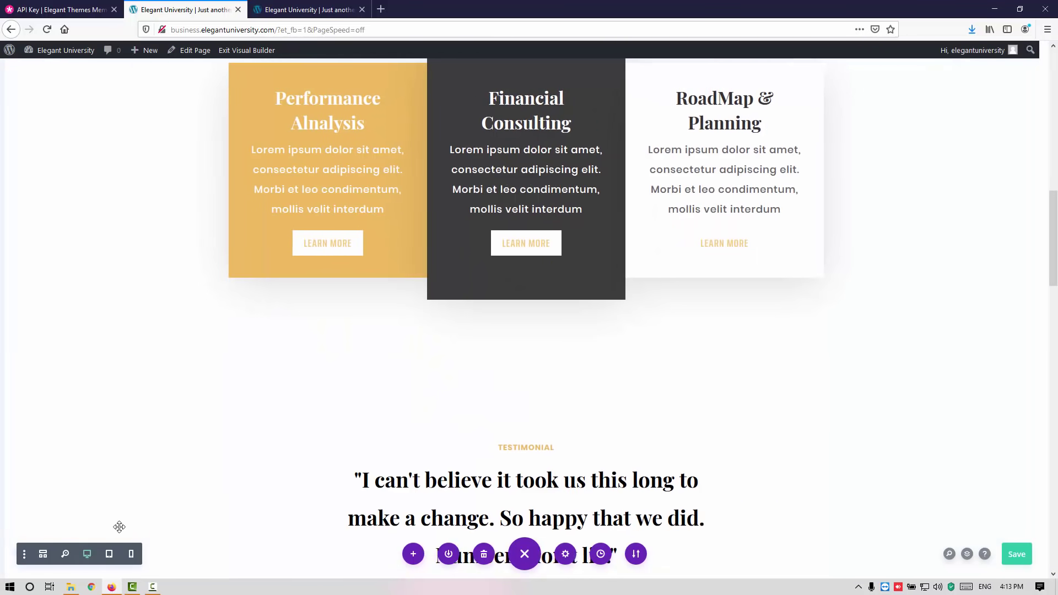
scroll(188, 501, up, 5)
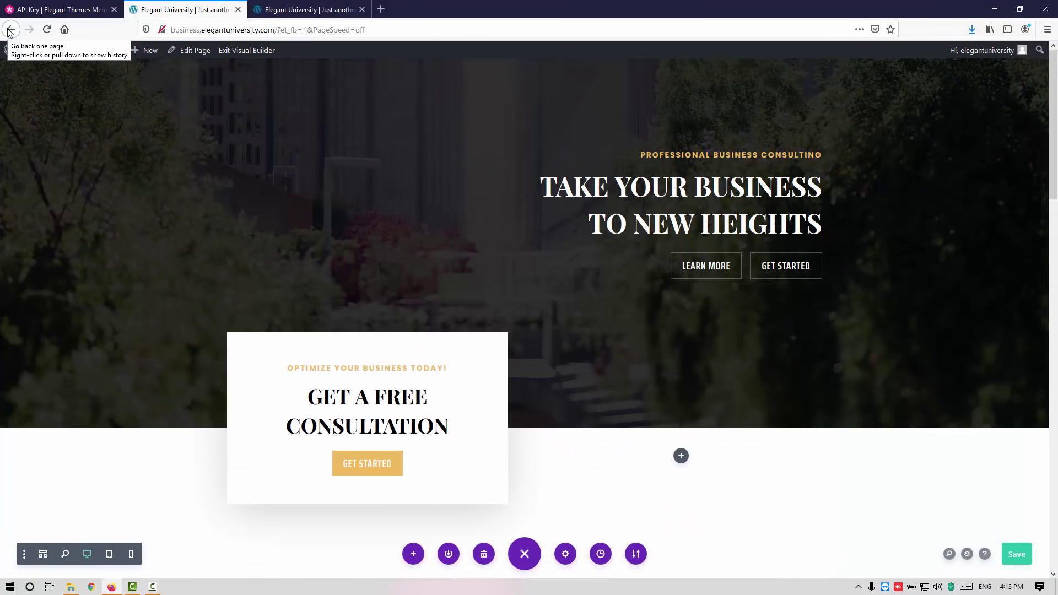
click(246, 55)
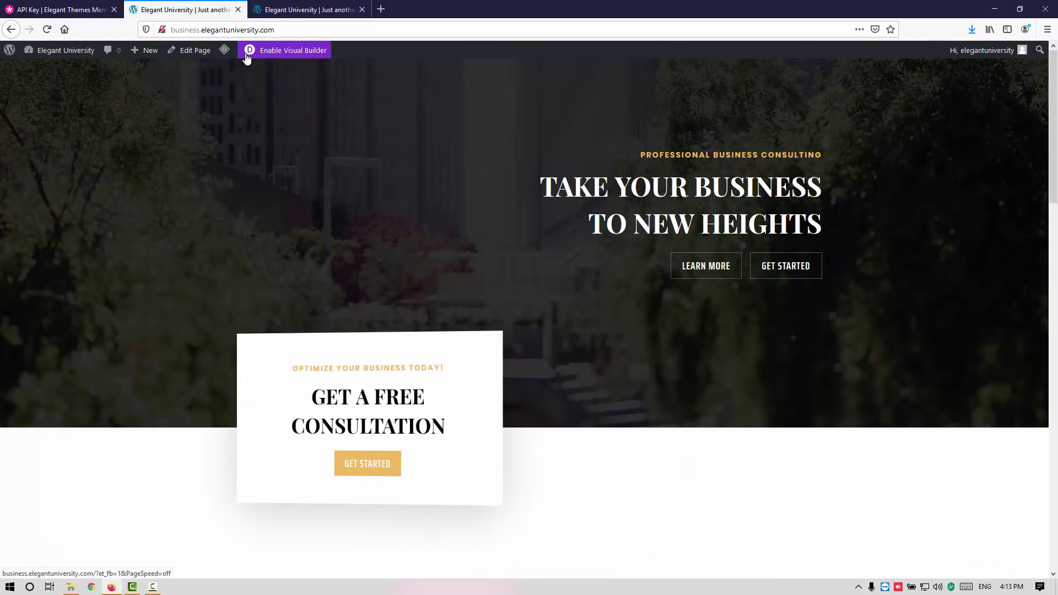
Step: Go to the dashboard's list of all pages and open the About us page for editing with Divi in a new tab
mouse_move(69, 53)
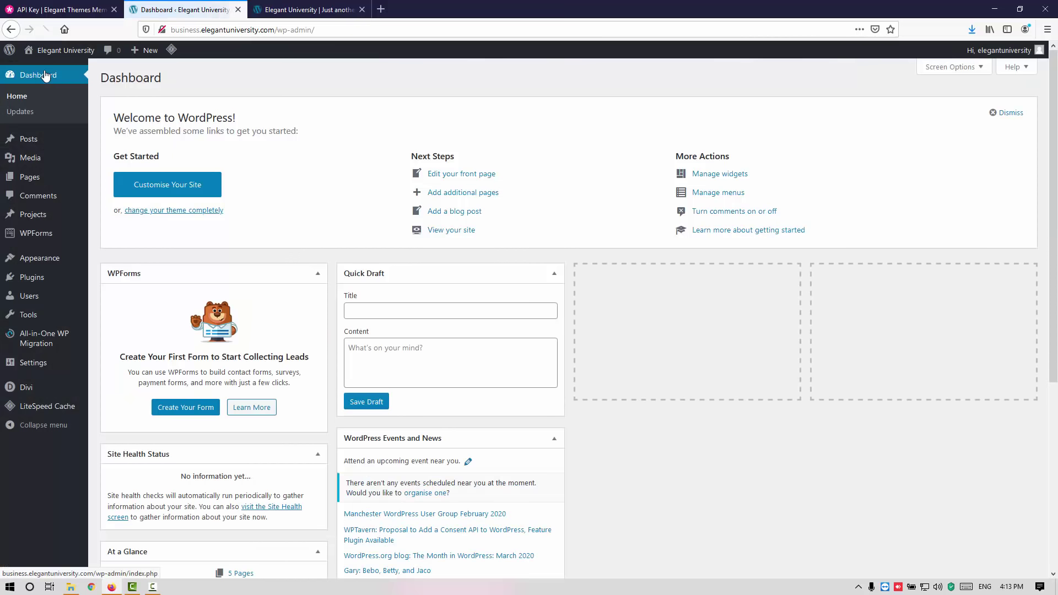
mouse_move(30, 178)
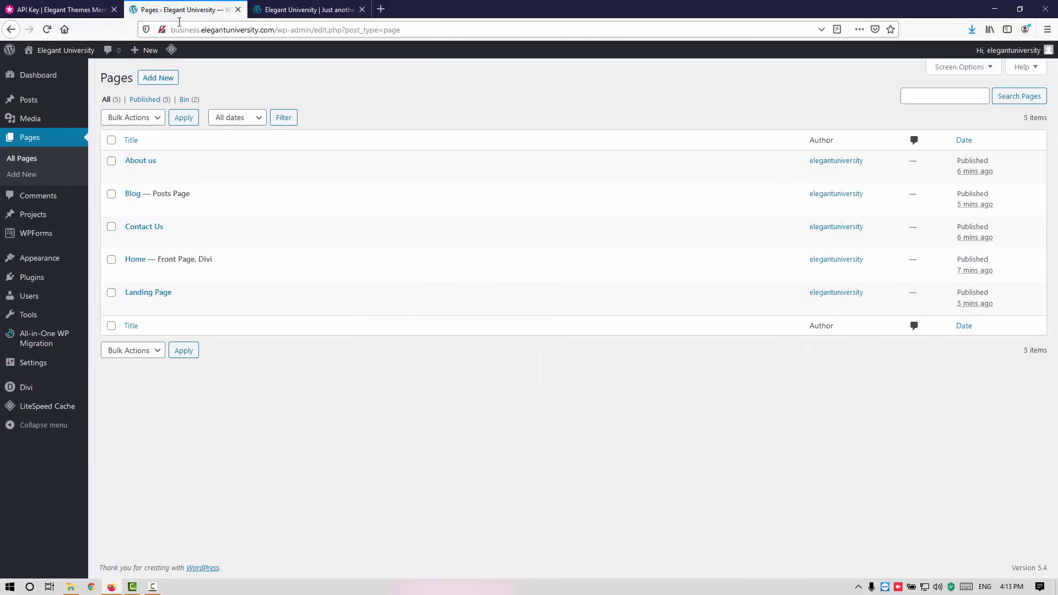
mouse_move(156, 173)
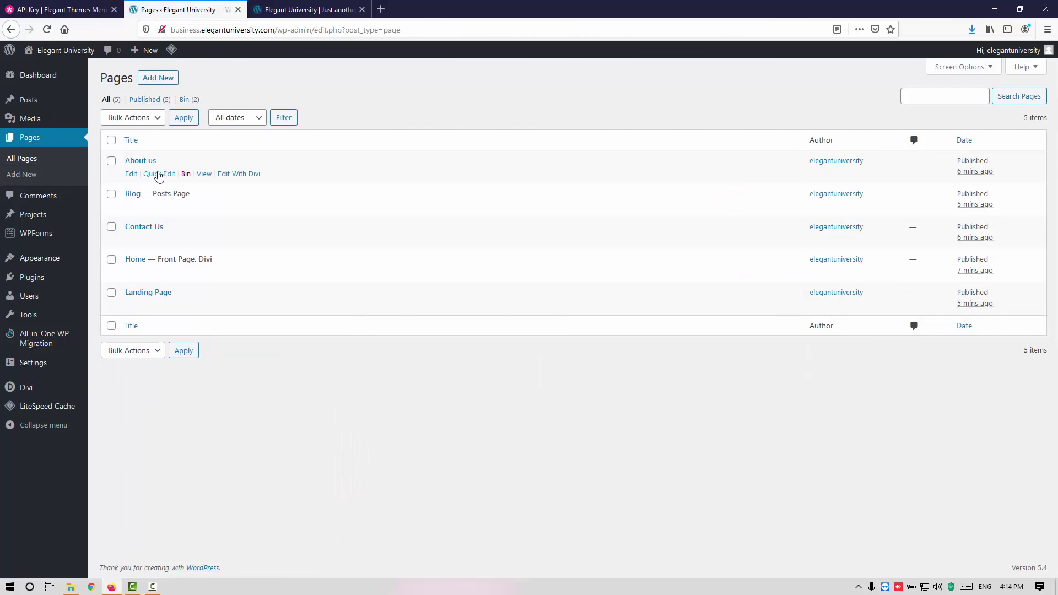
right_click(229, 181)
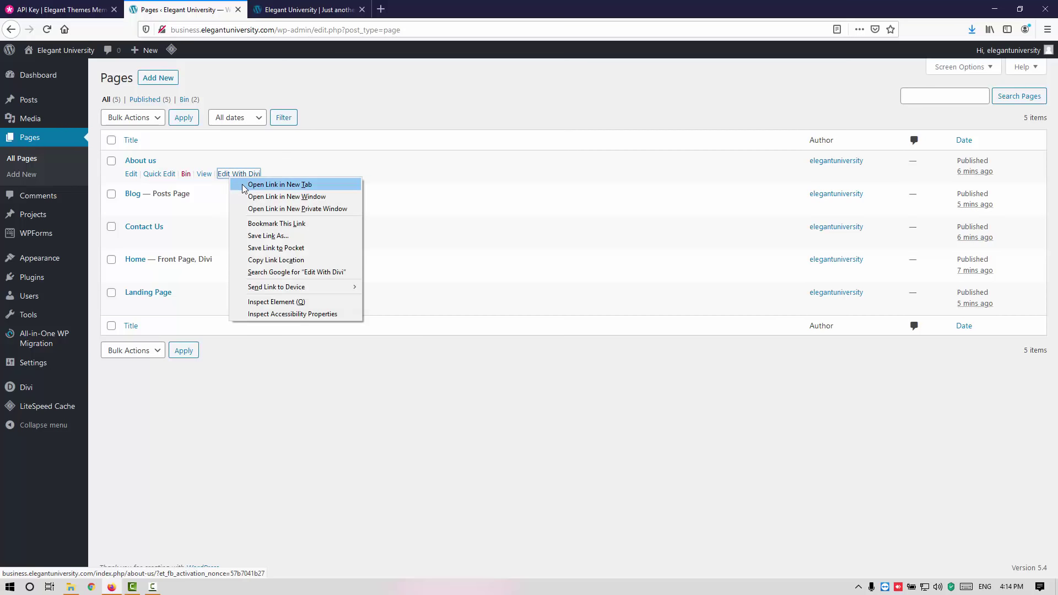
click(279, 185)
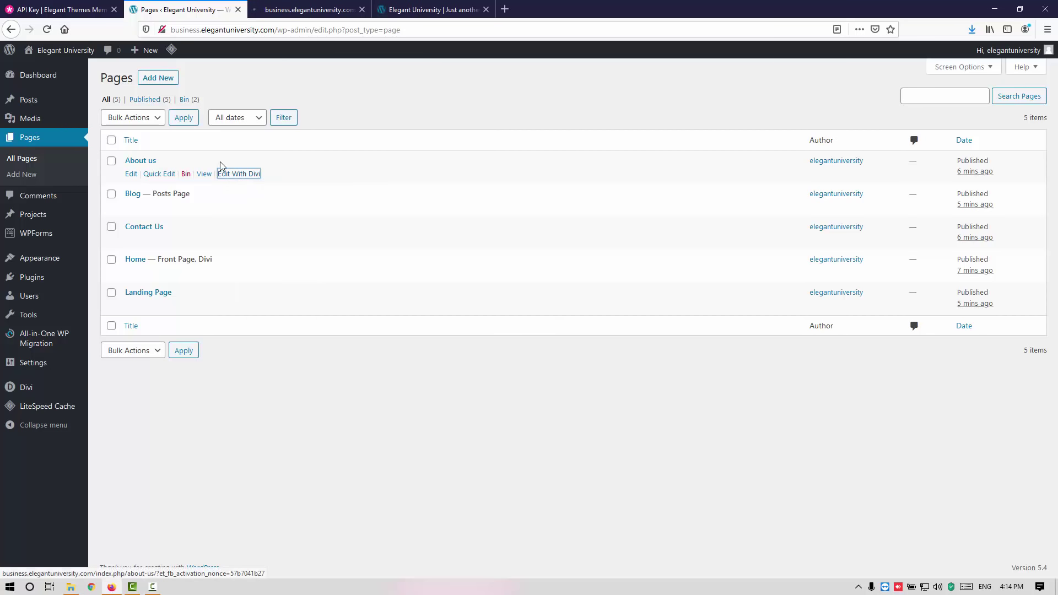
Step: Browse the premade layouts in the Business category and load the Business Consultant pack's About layout into the About us page
click(318, 8)
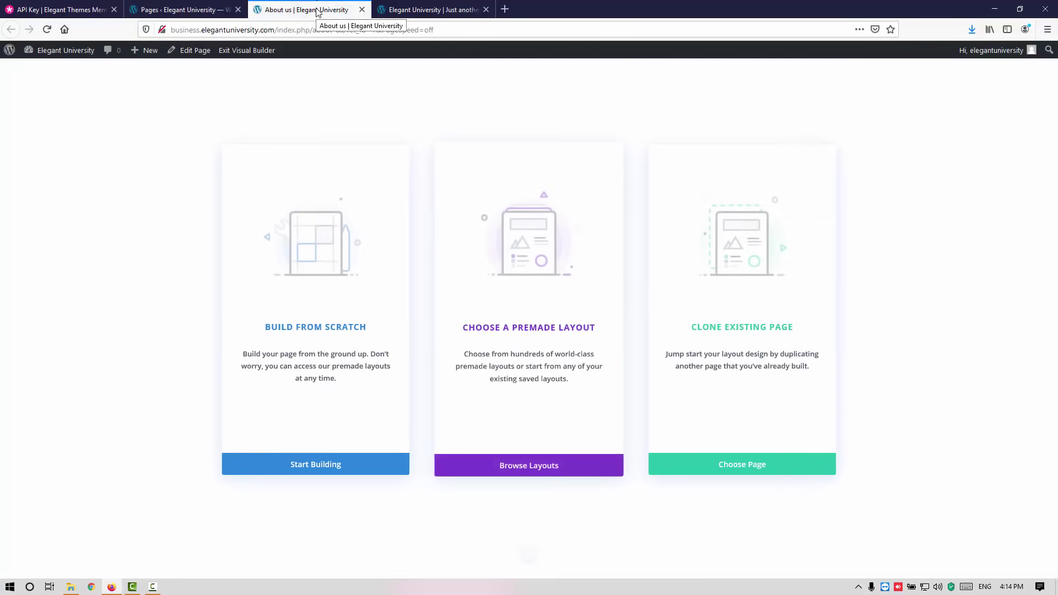
click(544, 467)
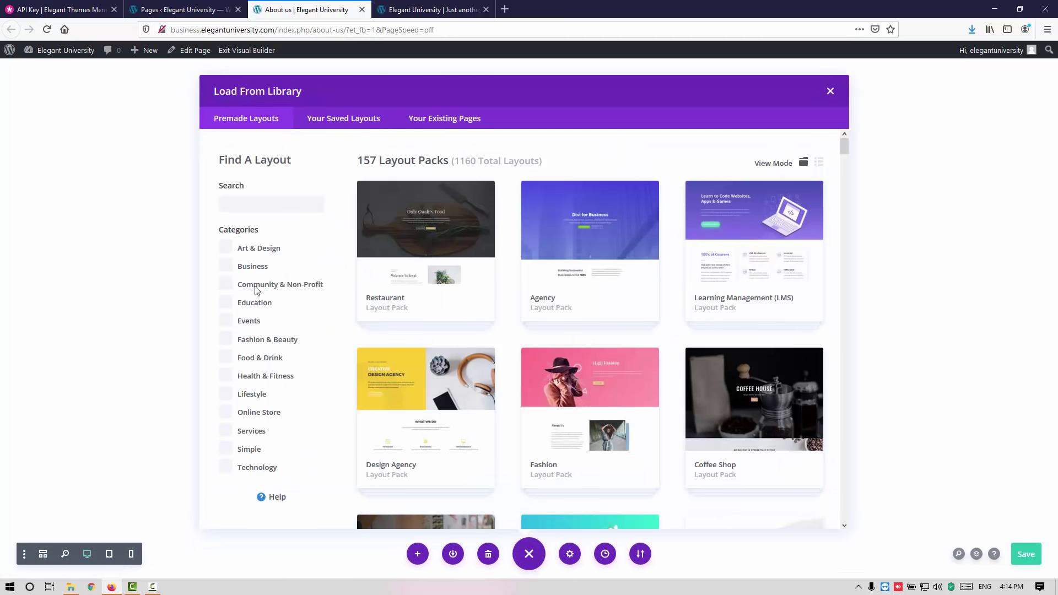
click(230, 269)
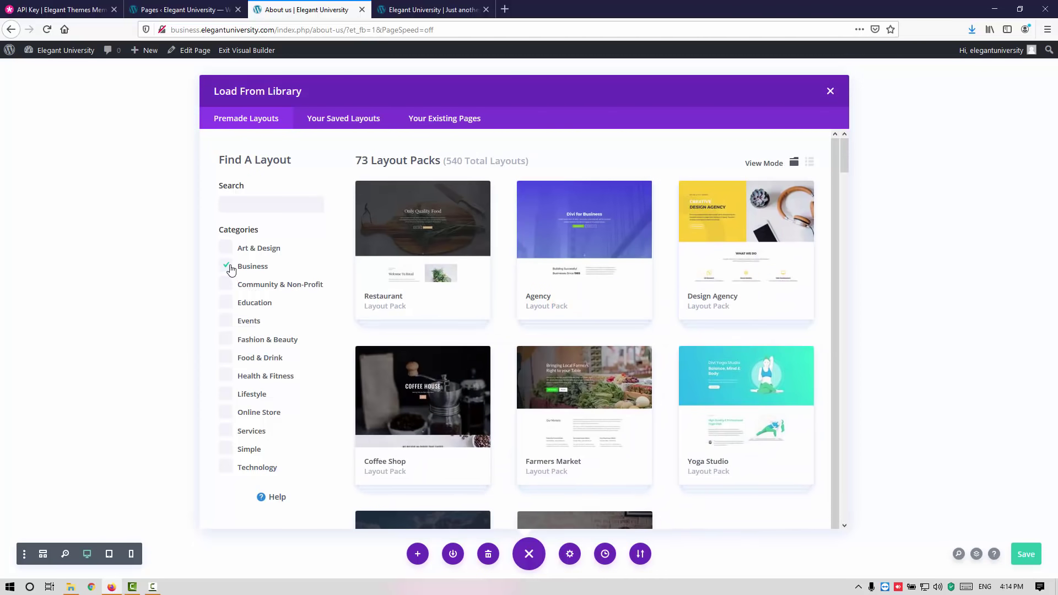
scroll(638, 353, down, 3)
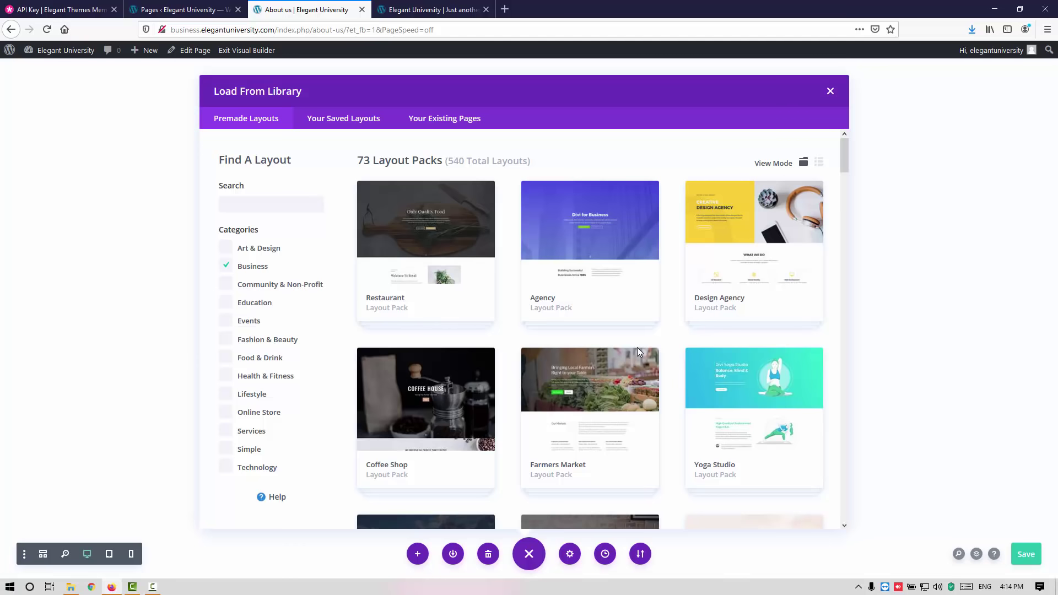
scroll(637, 381, down, 2)
scroll(641, 405, down, 5)
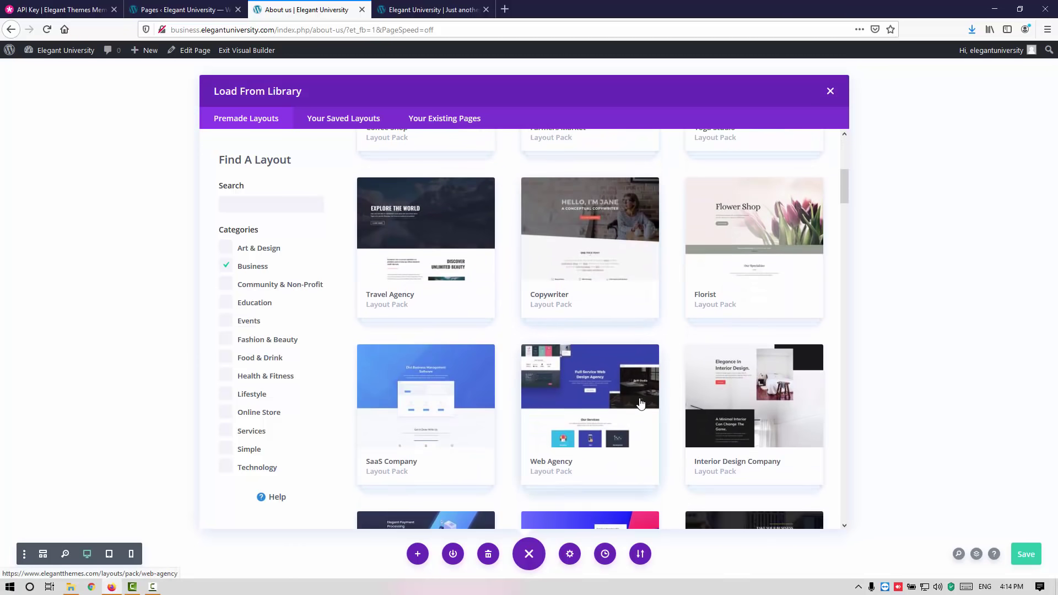
scroll(640, 405, down, 3)
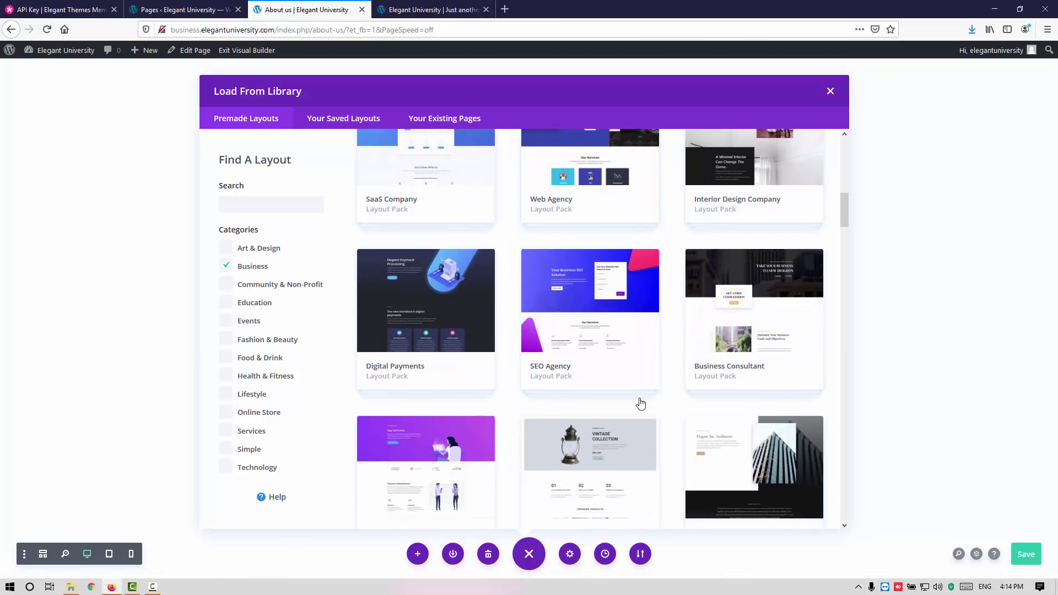
click(710, 370)
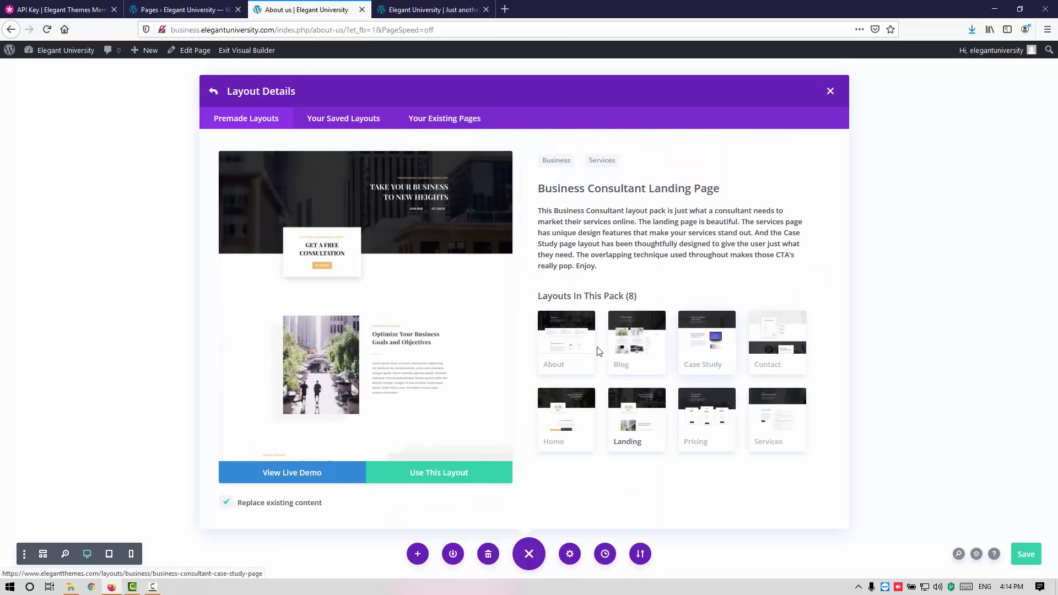
click(575, 359)
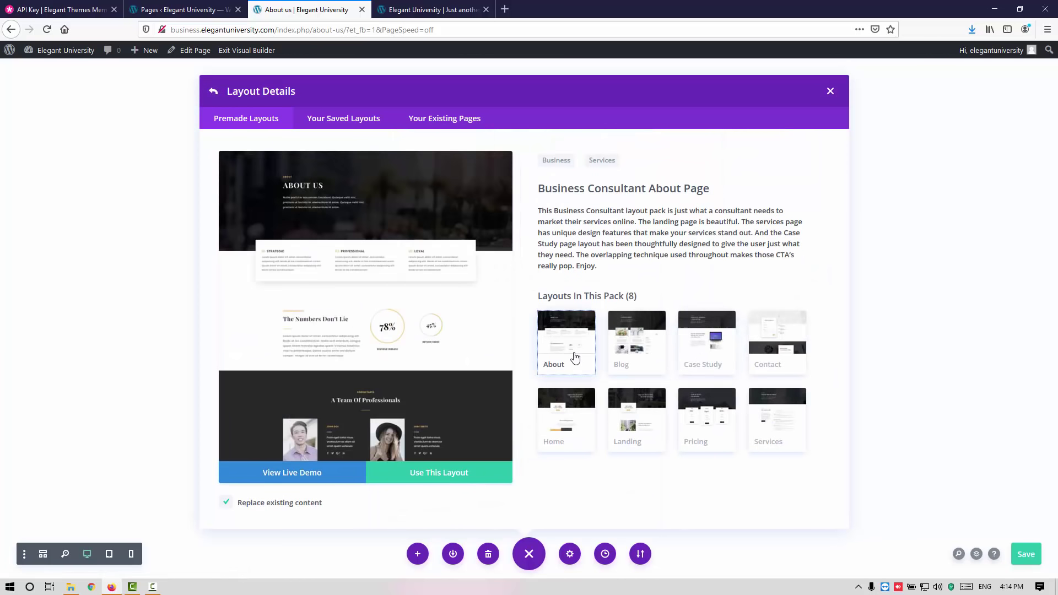
click(430, 476)
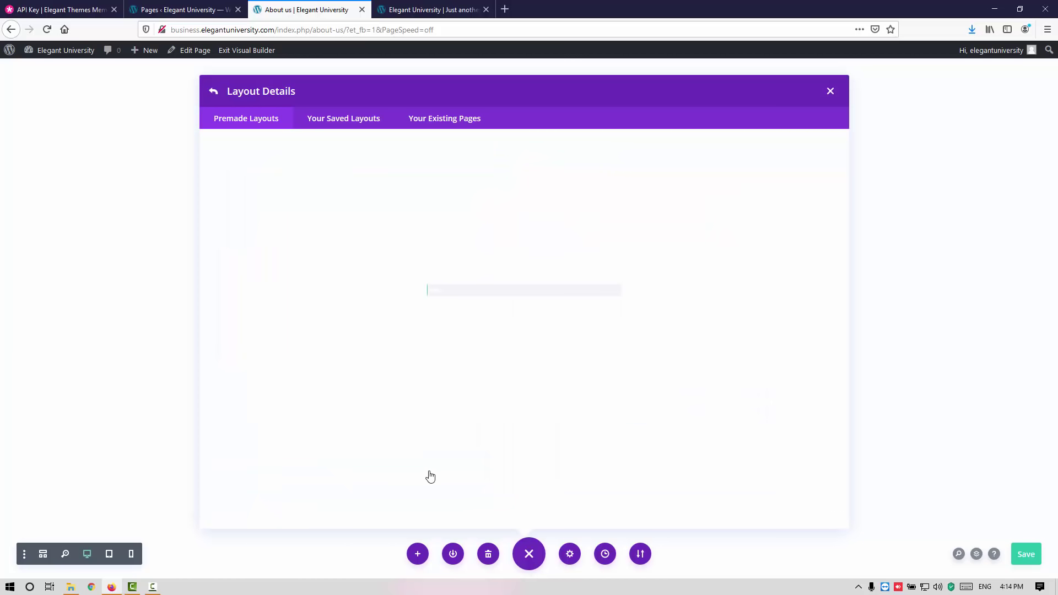
Step: Look through the live site's front page down to its contact form and consulting services section
click(399, 12)
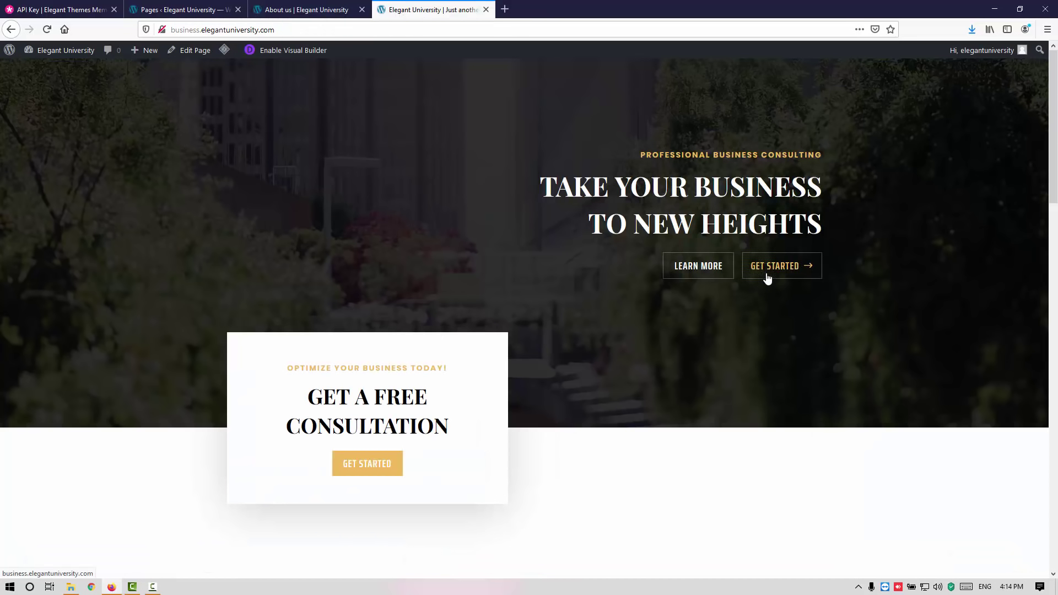
scroll(768, 281, down, 5)
scroll(768, 281, down, 10)
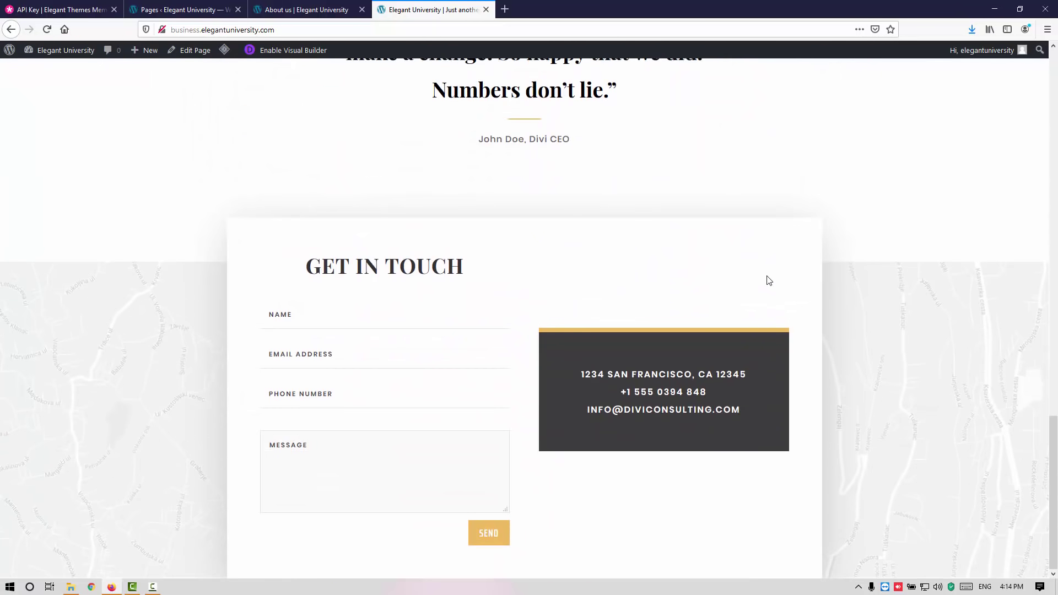
scroll(768, 281, up, 15)
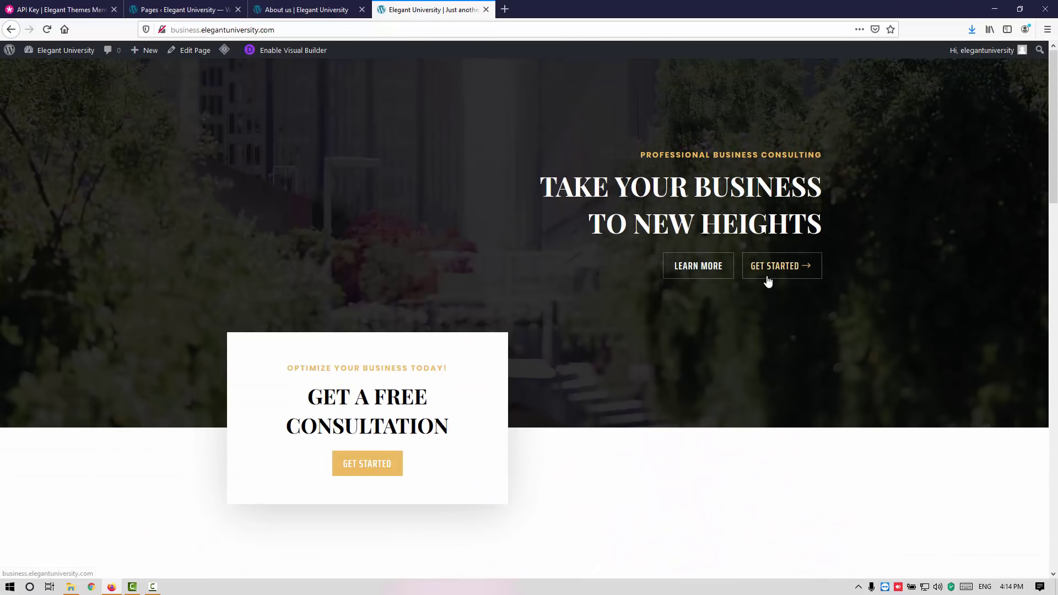
scroll(613, 415, down, 8)
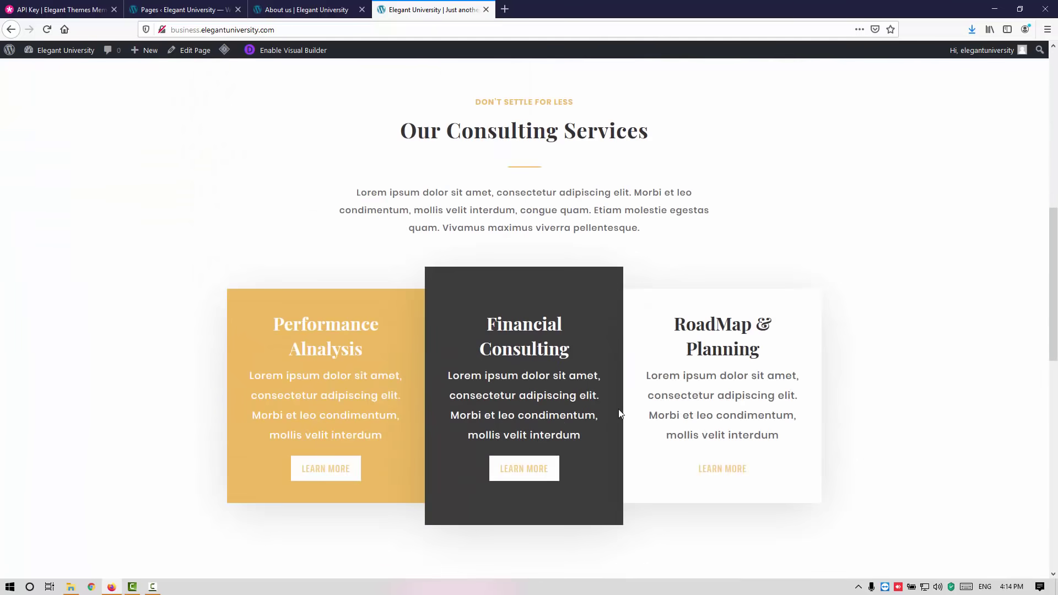
Step: Return to the About us page in the builder, save it with the loaded layout and review its sections
click(306, 10)
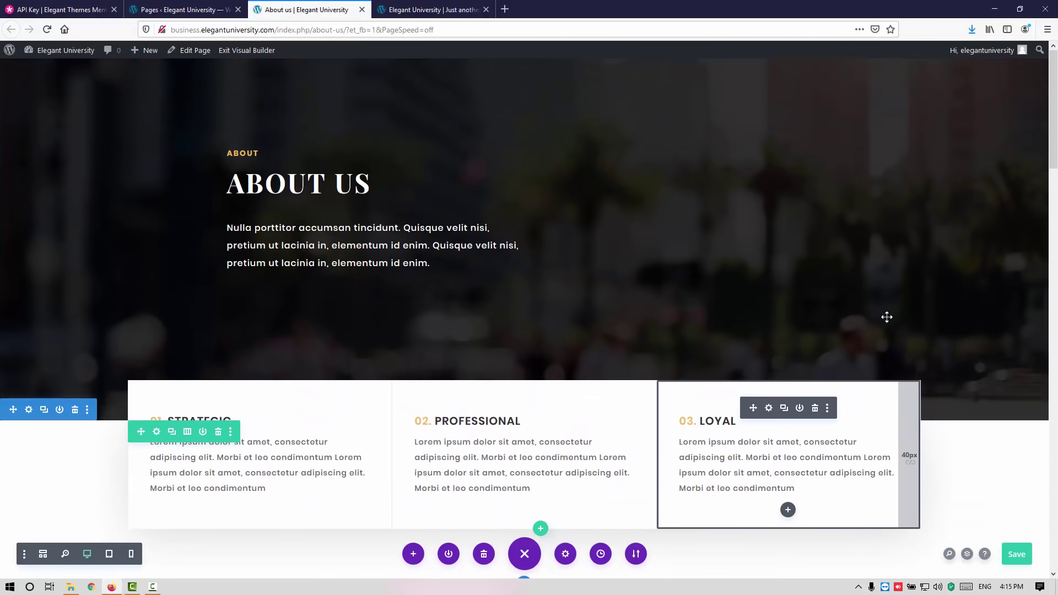
scroll(886, 317, down, 10)
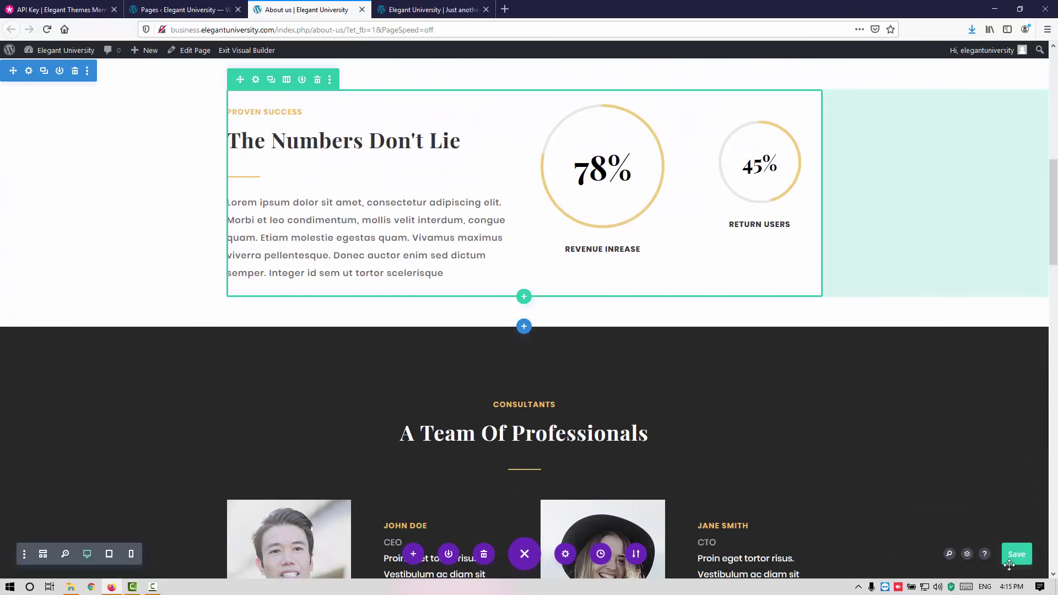
click(1016, 555)
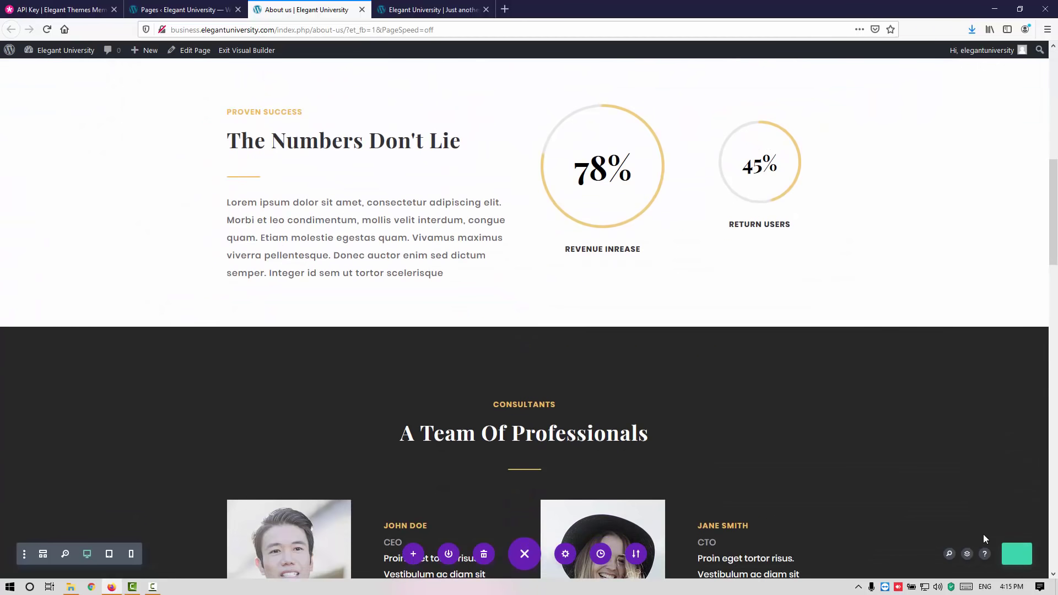
scroll(927, 443, down, 9)
scroll(928, 443, down, 17)
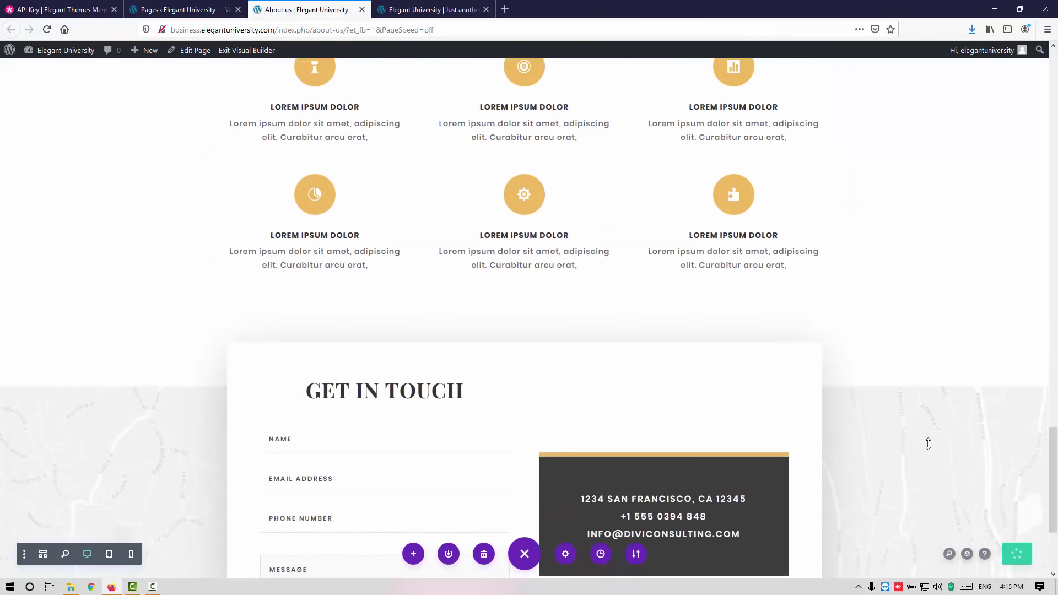
scroll(928, 444, up, 4)
scroll(927, 444, up, 20)
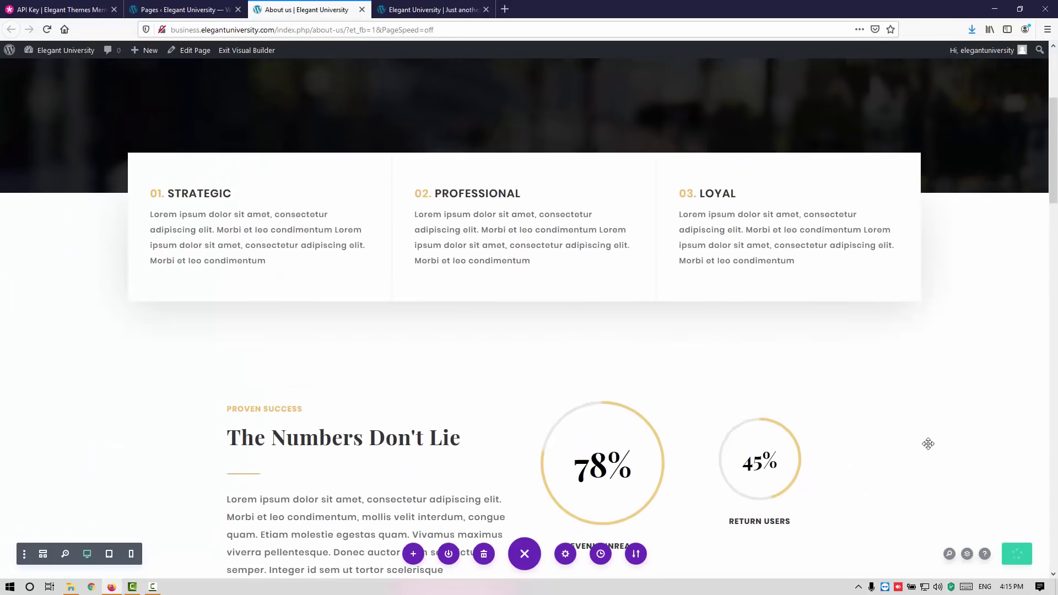
scroll(928, 444, up, 5)
Step: Exit the Visual Builder on the About us page and look through the published page
click(435, 9)
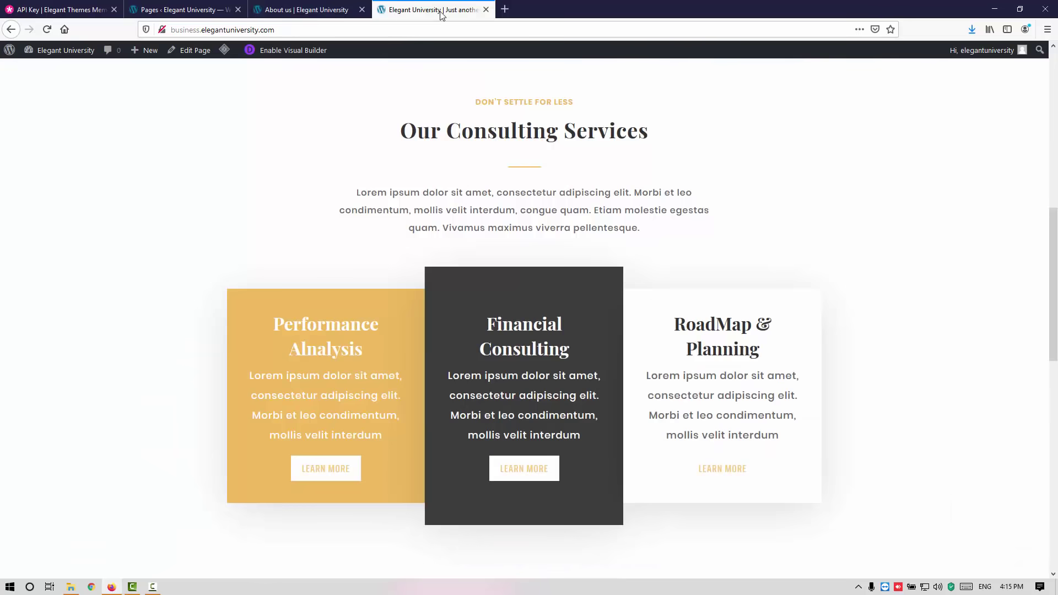
click(330, 8)
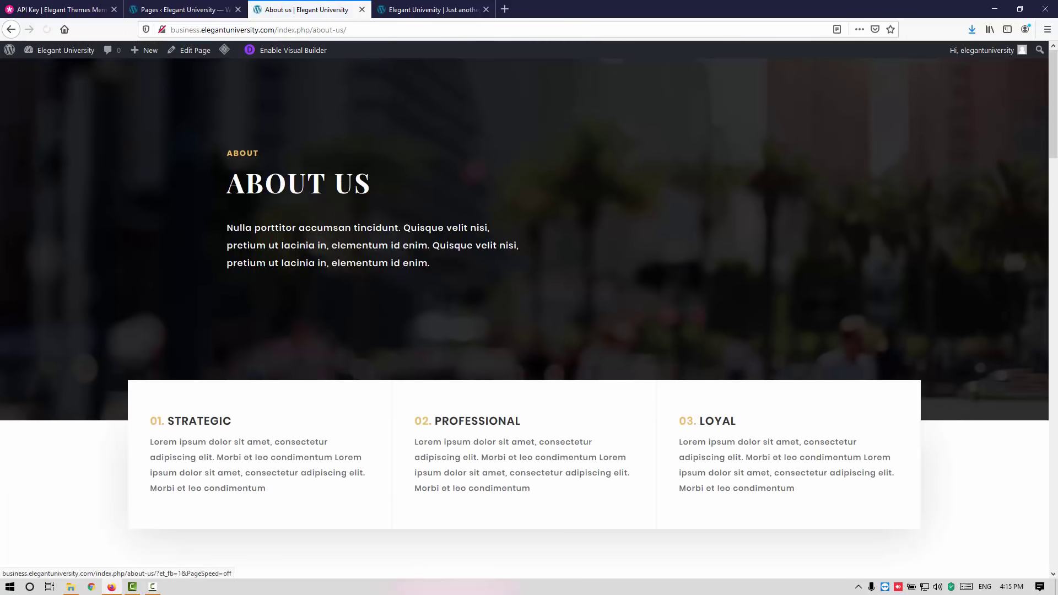
scroll(336, 178, down, 5)
scroll(336, 178, down, 20)
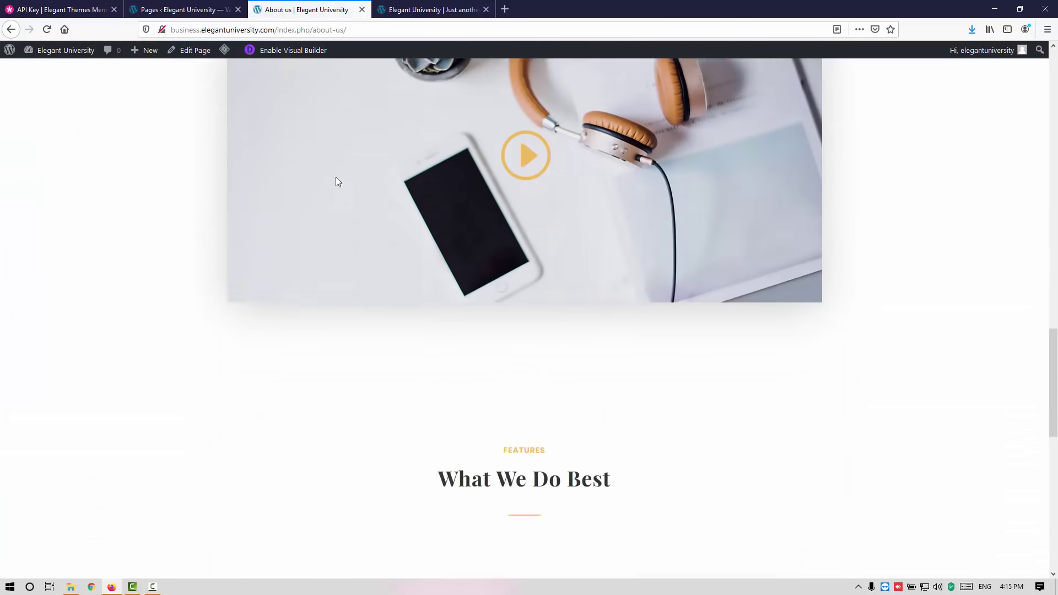
scroll(338, 182, up, 20)
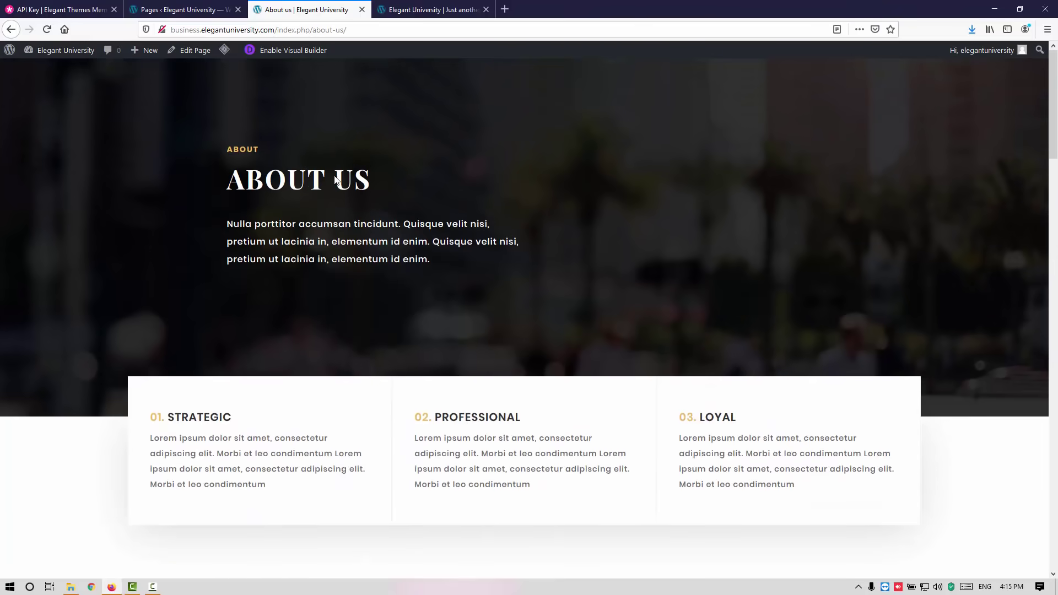
Step: Move the About us tab to the end, then open Contact Us and Landing Page from the page list for Divi editing in new tabs
drag(274, 10, 435, 7)
click(343, 7)
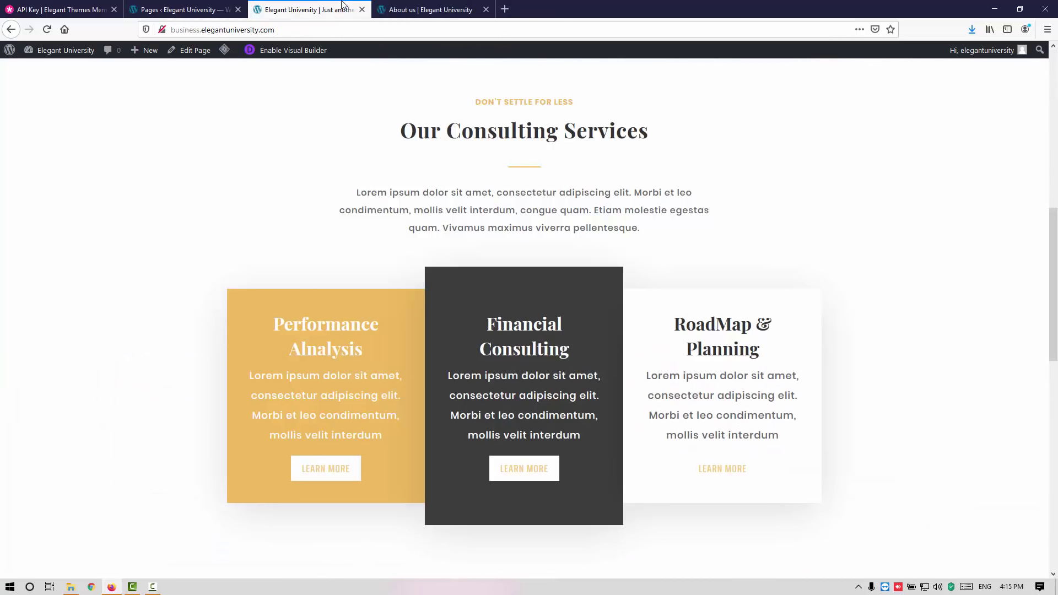
click(222, 11)
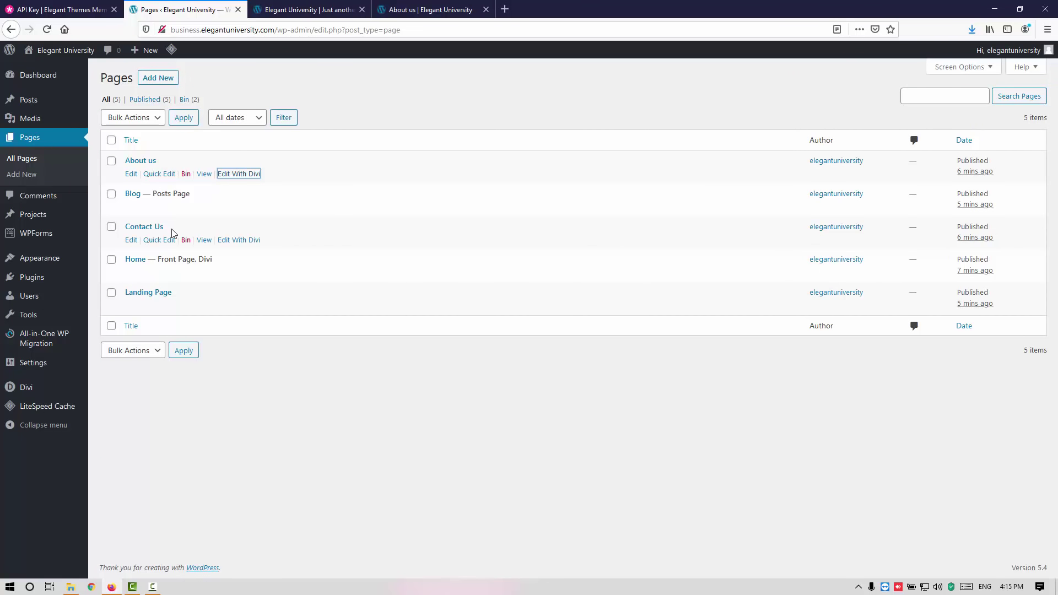
right_click(239, 241)
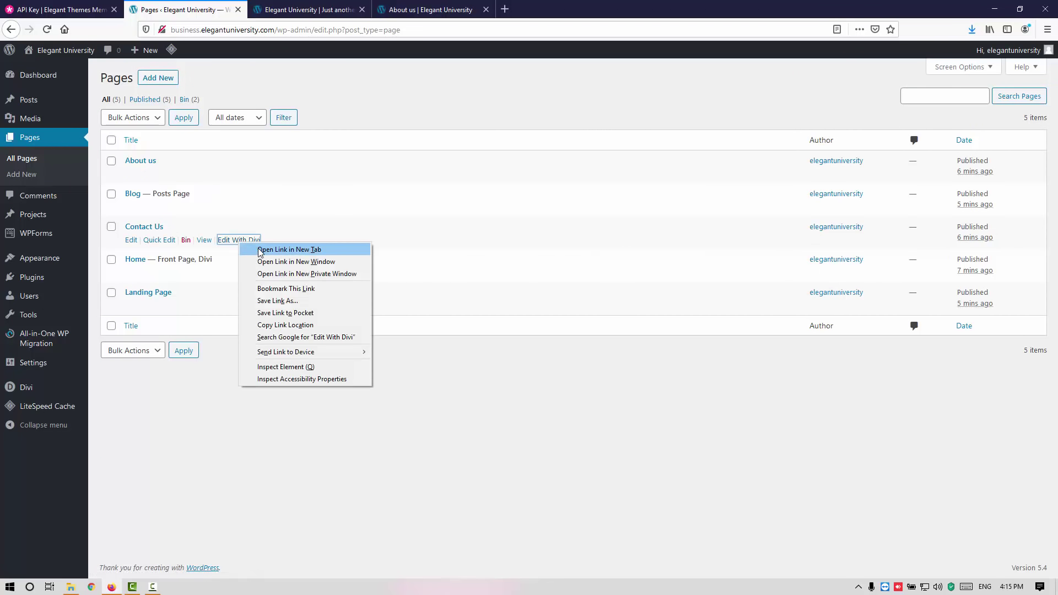
click(261, 250)
right_click(250, 304)
click(263, 312)
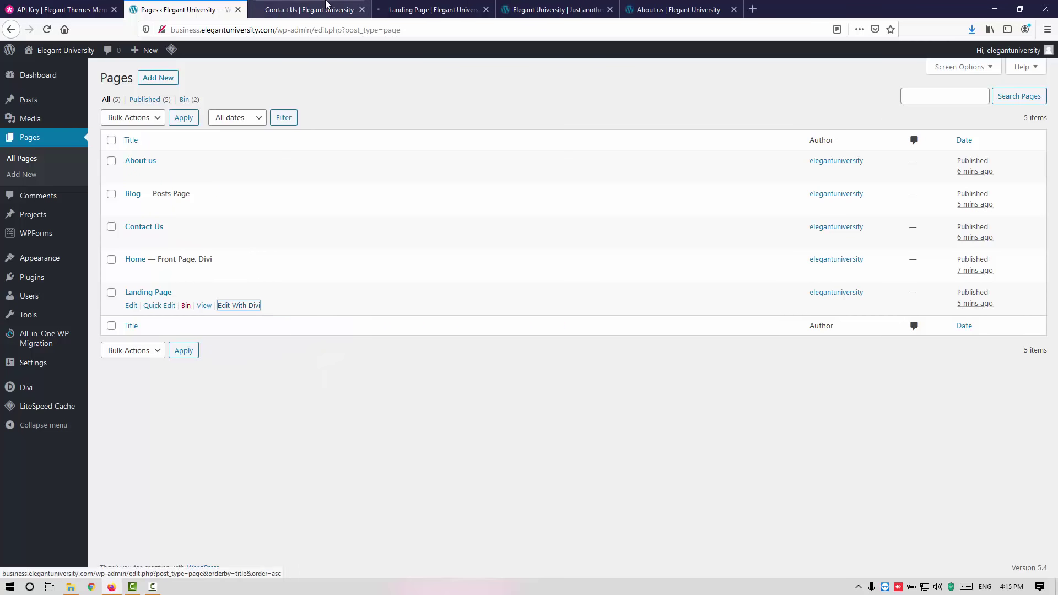
Step: Load the Contact layout of the Business Consultant pack, from the Business category, into the Contact Us page and review its sections
click(325, 5)
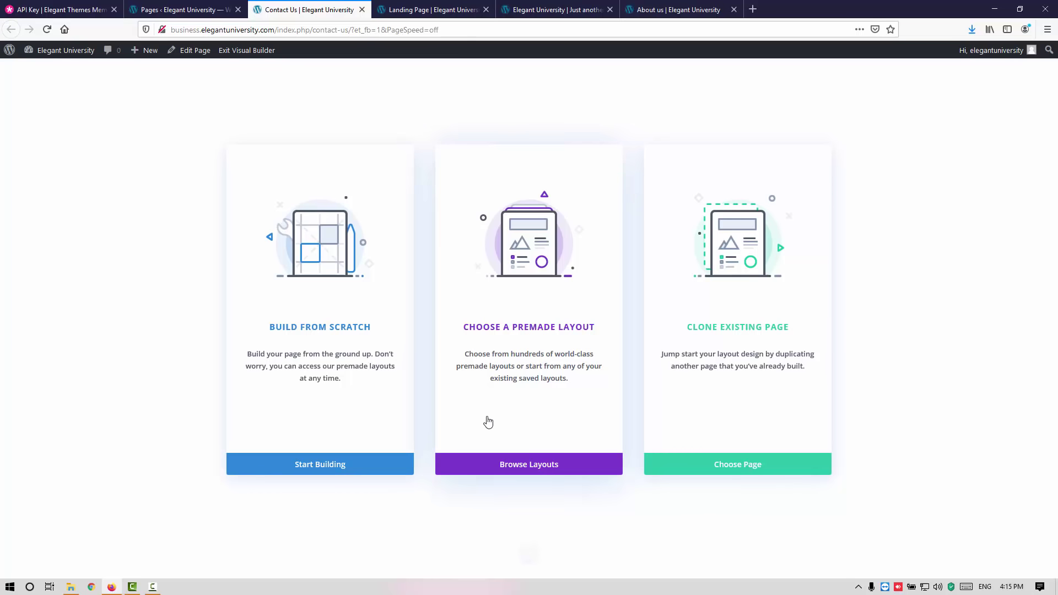
click(509, 466)
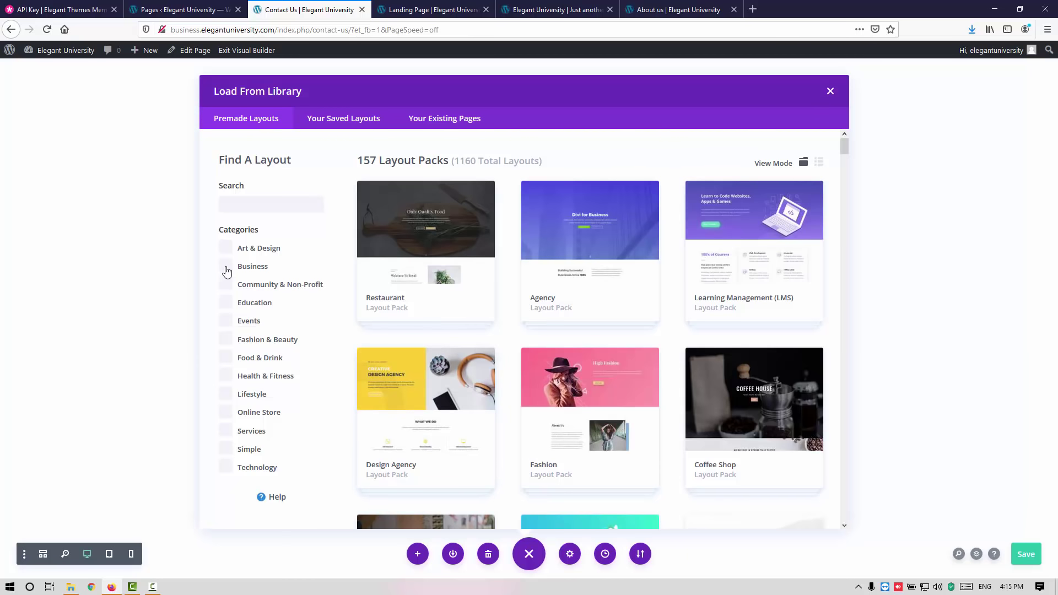
click(225, 266)
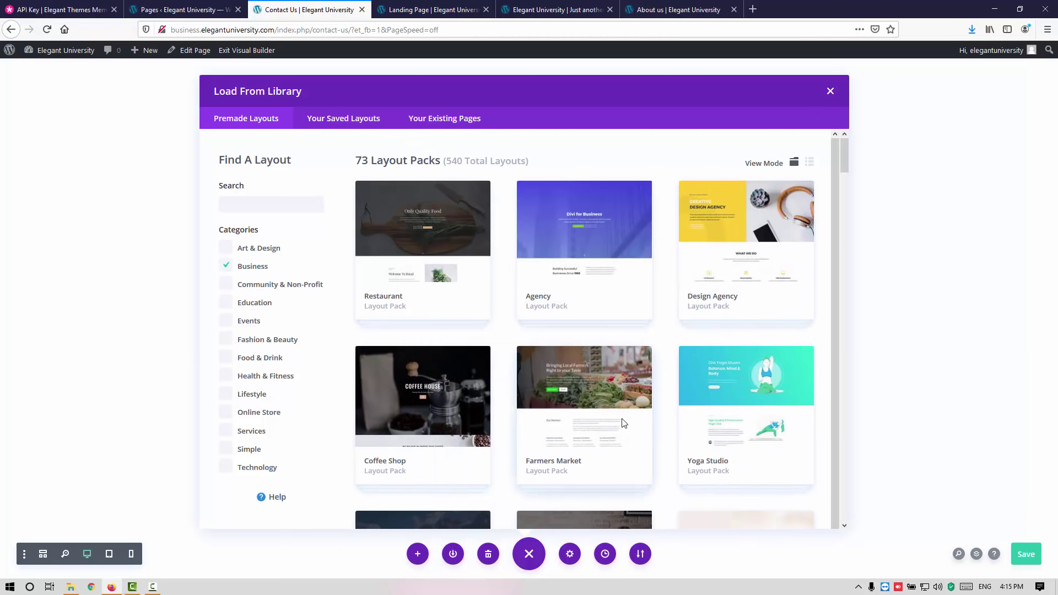
scroll(623, 423, down, 5)
scroll(716, 402, down, 5)
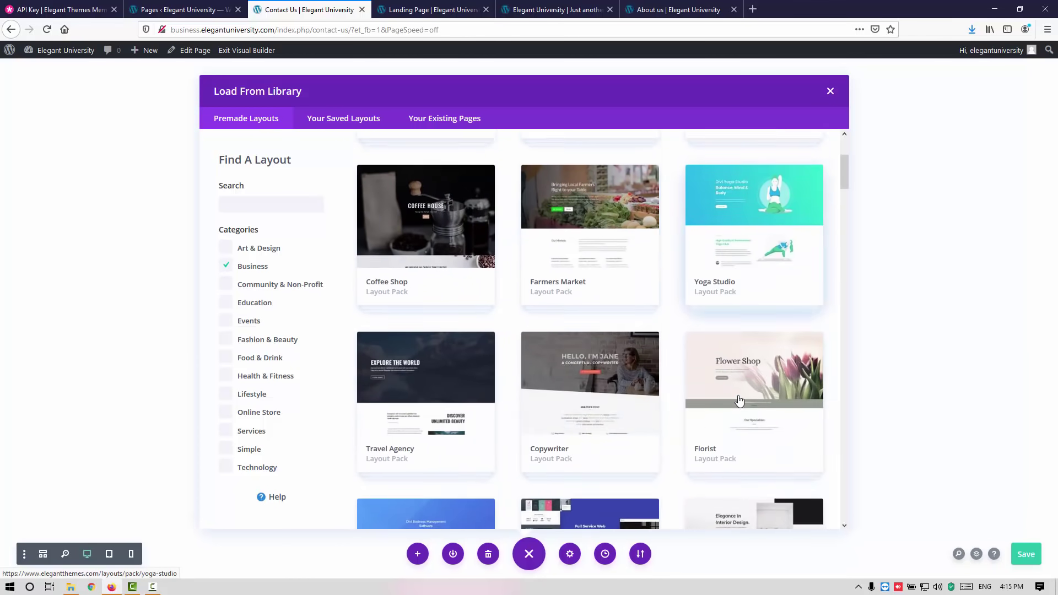
scroll(739, 401, down, 3)
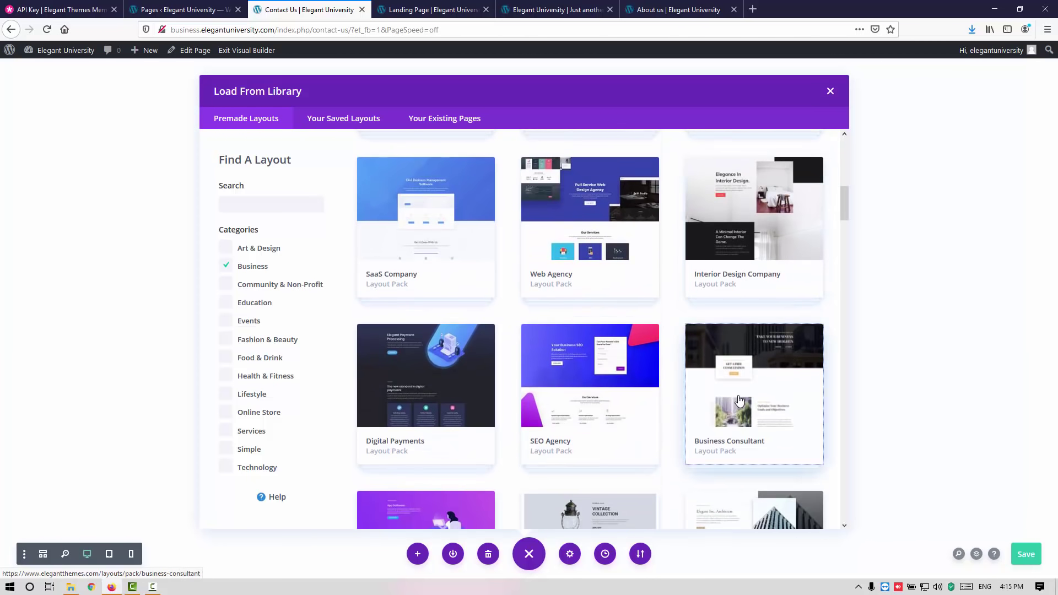
click(739, 400)
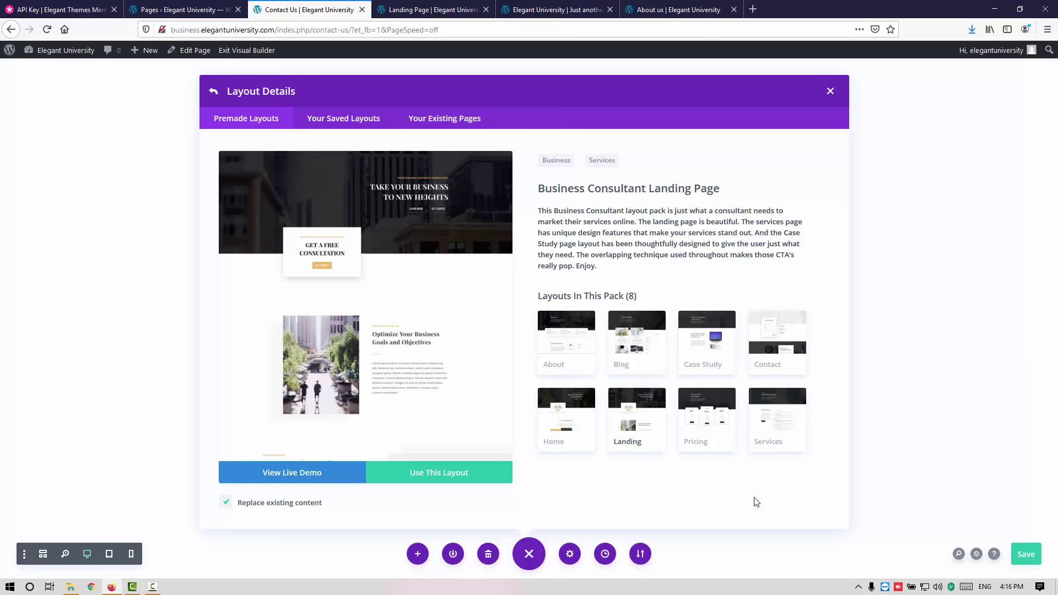
click(769, 355)
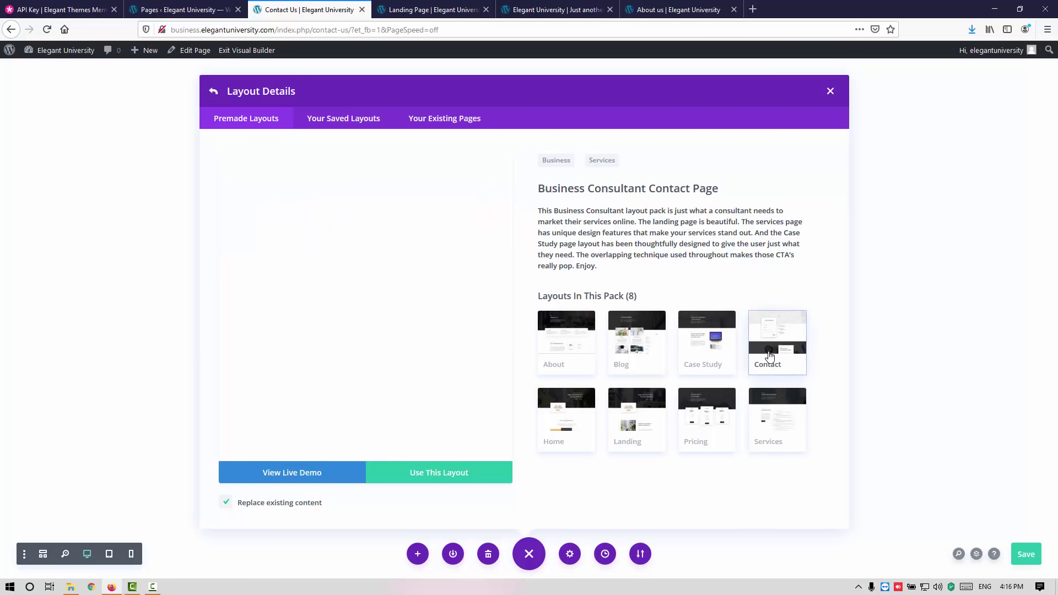
click(468, 477)
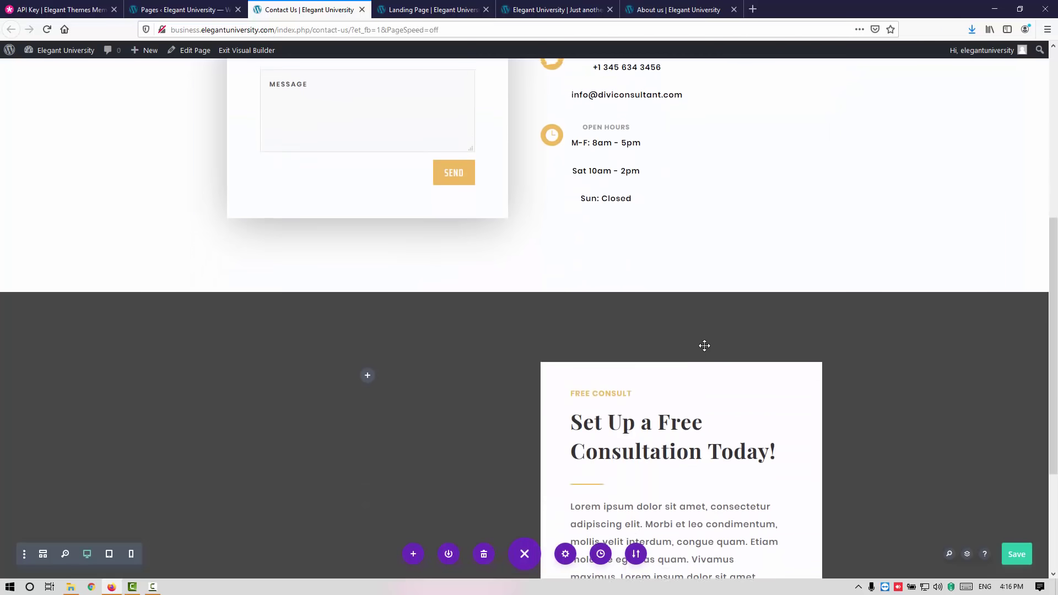
scroll(704, 345, down, 3)
scroll(704, 346, up, 6)
scroll(704, 346, up, 3)
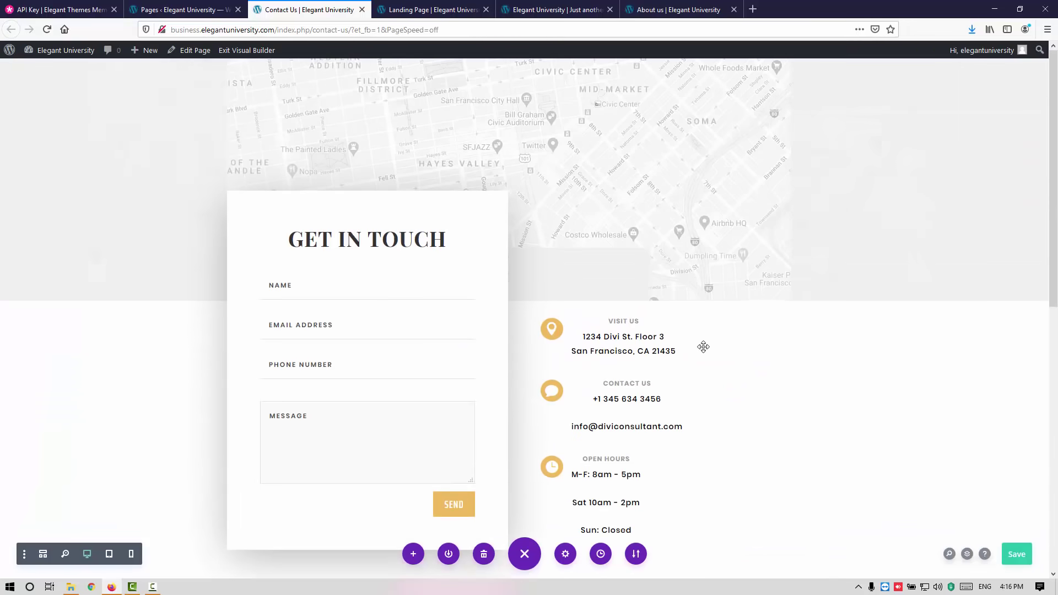
Step: Review the end of the Contact Us page, save it with the loaded layout and exit the Visual Builder
scroll(703, 346, down, 8)
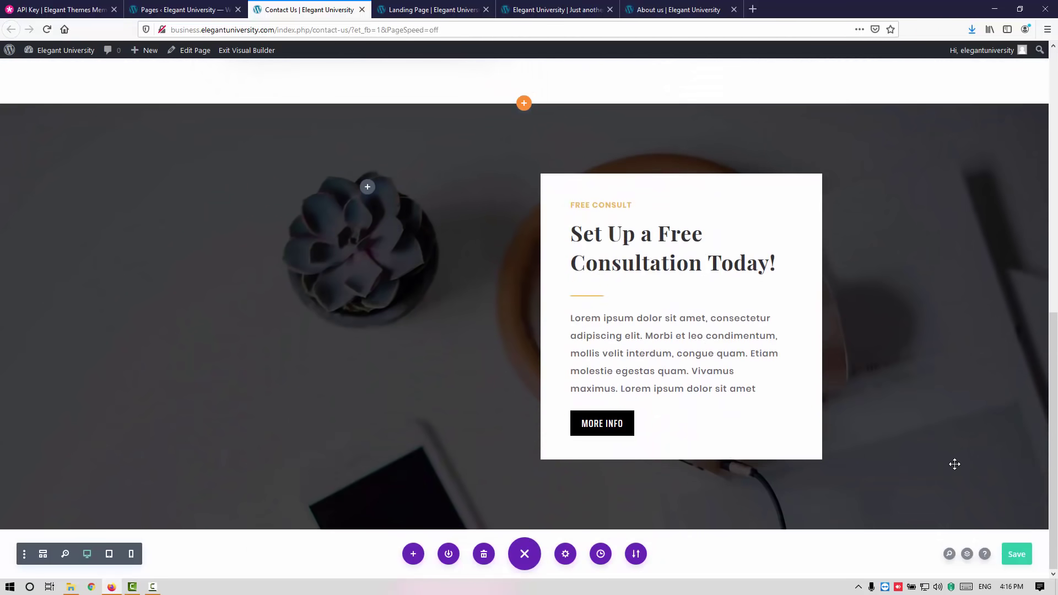
click(1018, 557)
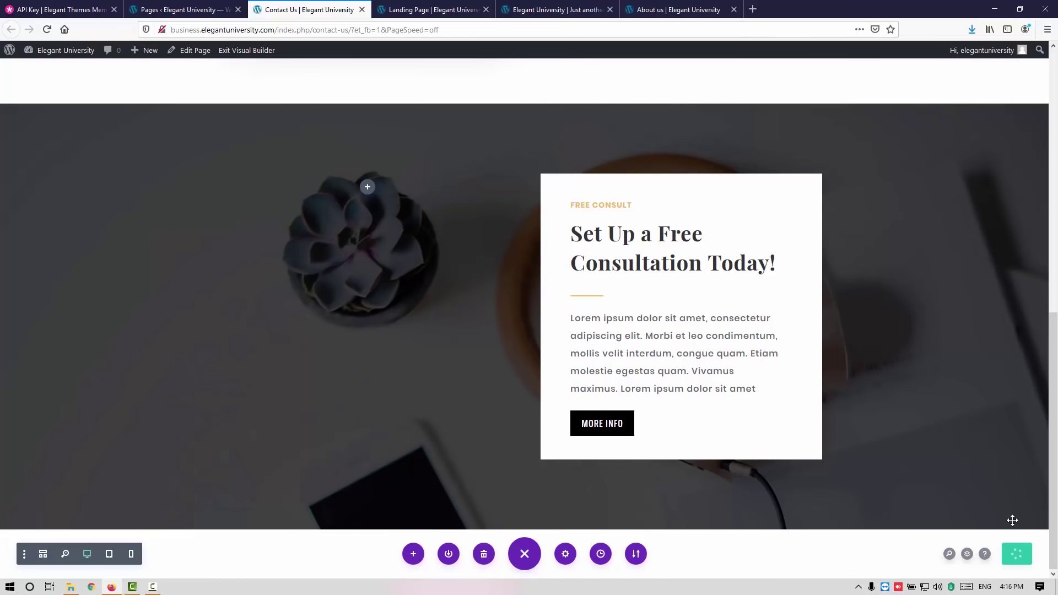
mouse_move(1015, 490)
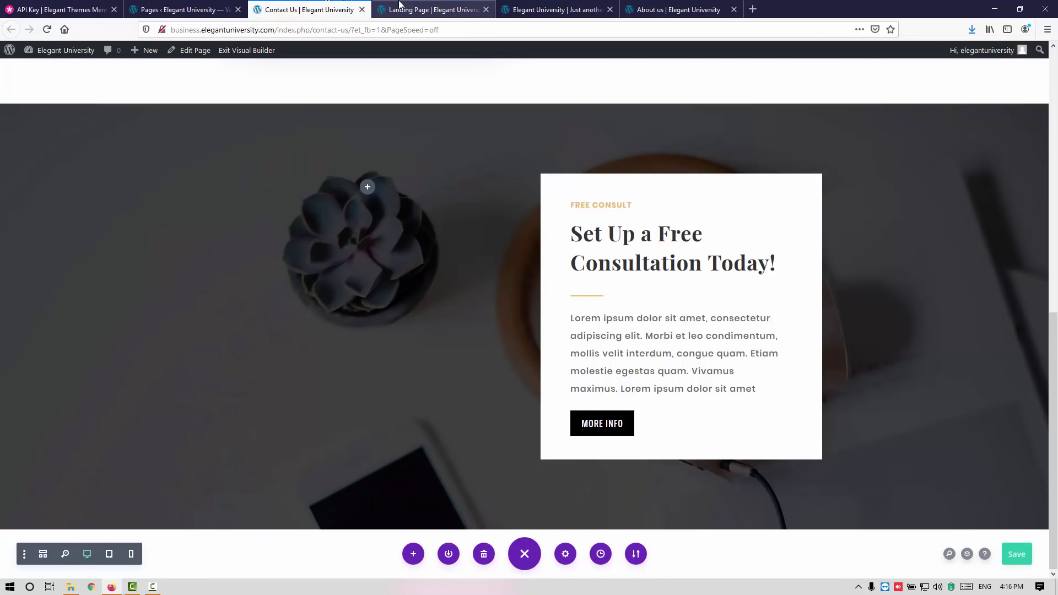
click(247, 55)
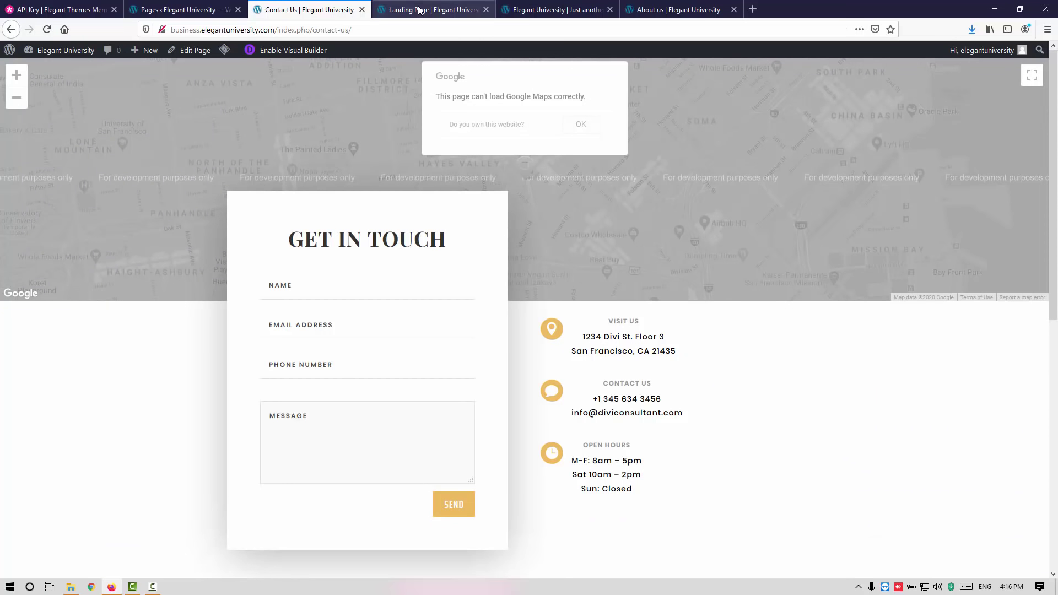
Step: Load the Landing layout of the Business Consultant pack into the Landing Page from the premade layouts
click(419, 10)
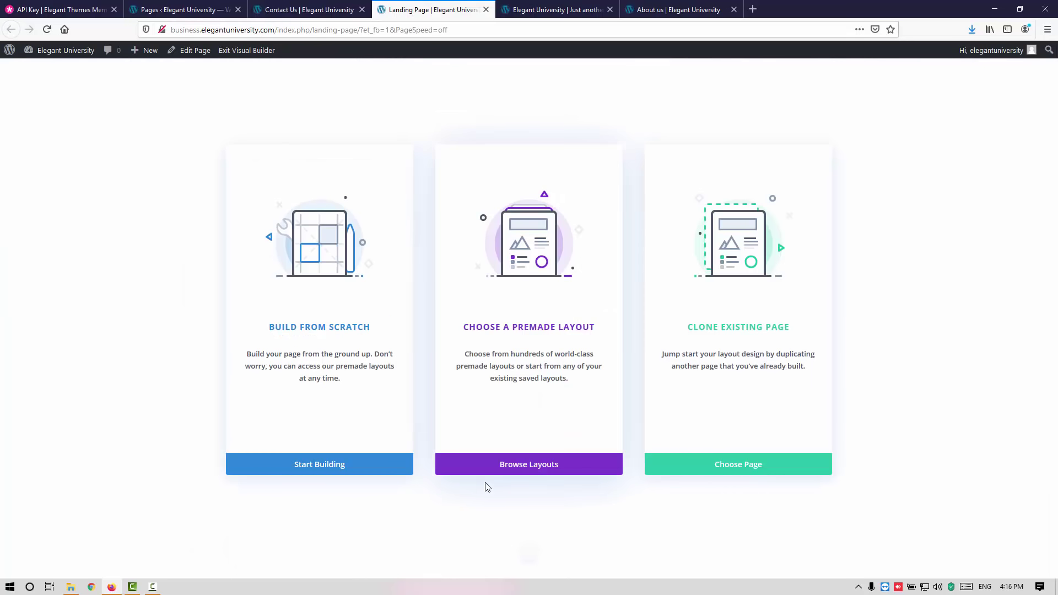
click(510, 472)
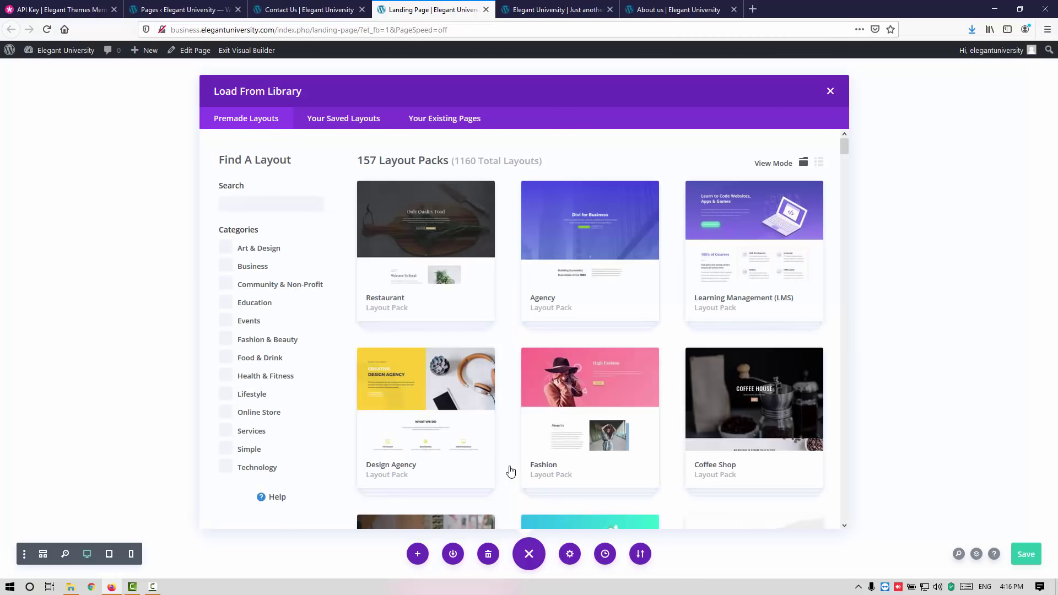
scroll(508, 470, down, 5)
scroll(561, 421, down, 10)
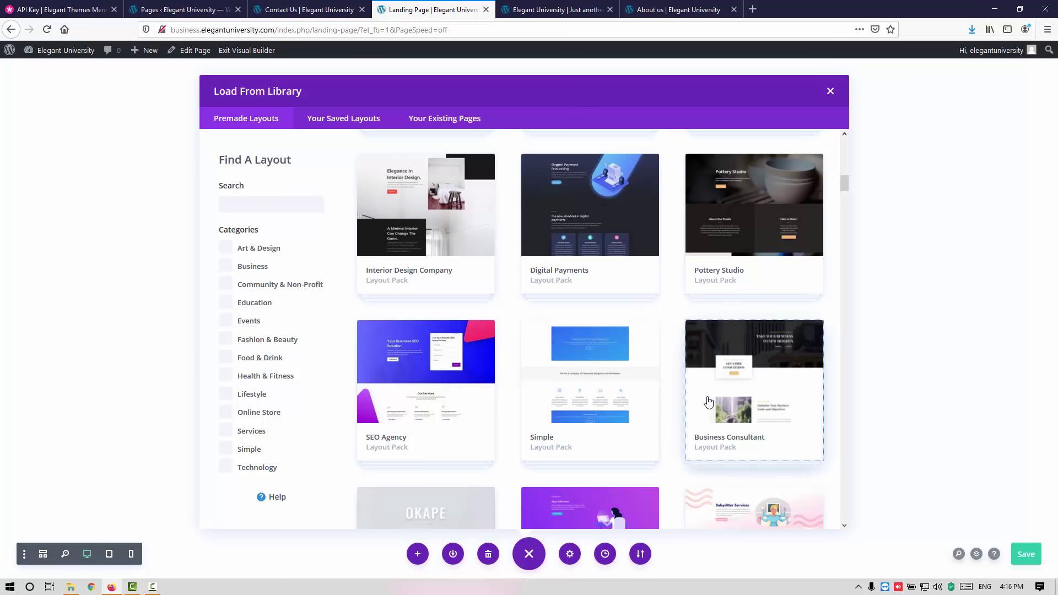
click(708, 405)
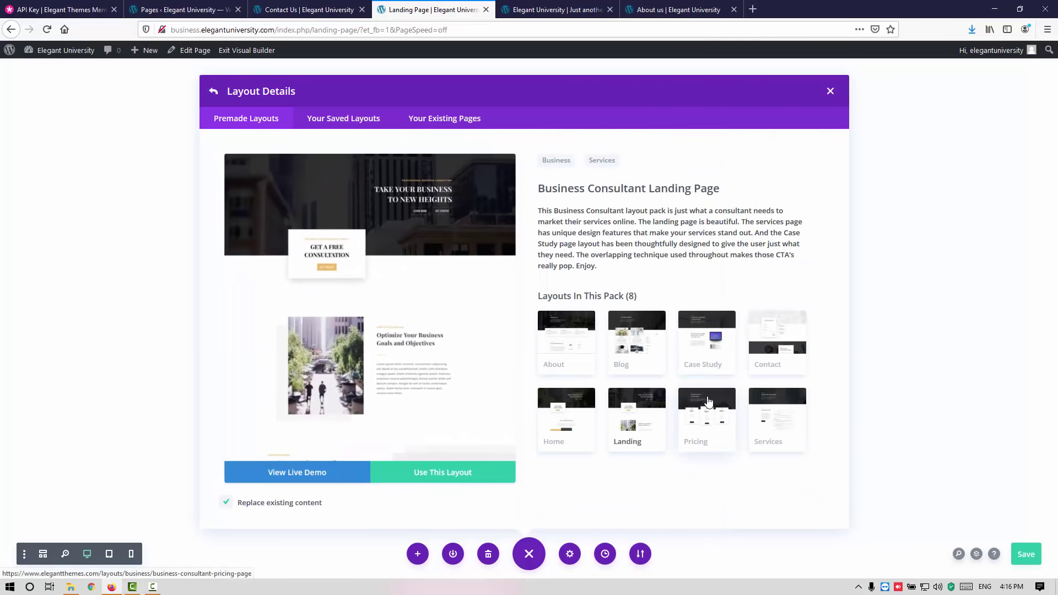
click(647, 427)
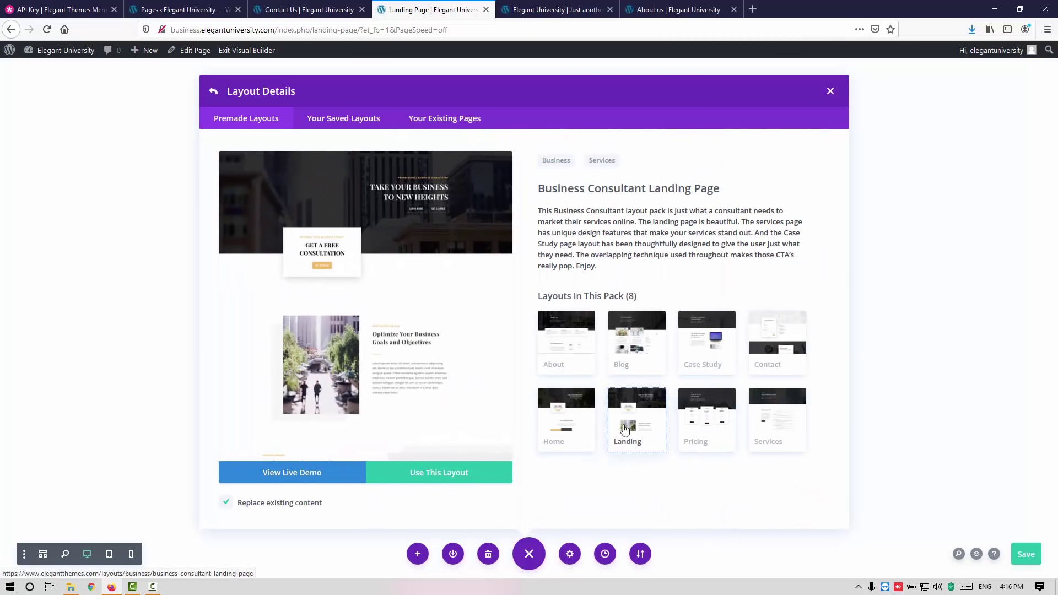
click(464, 483)
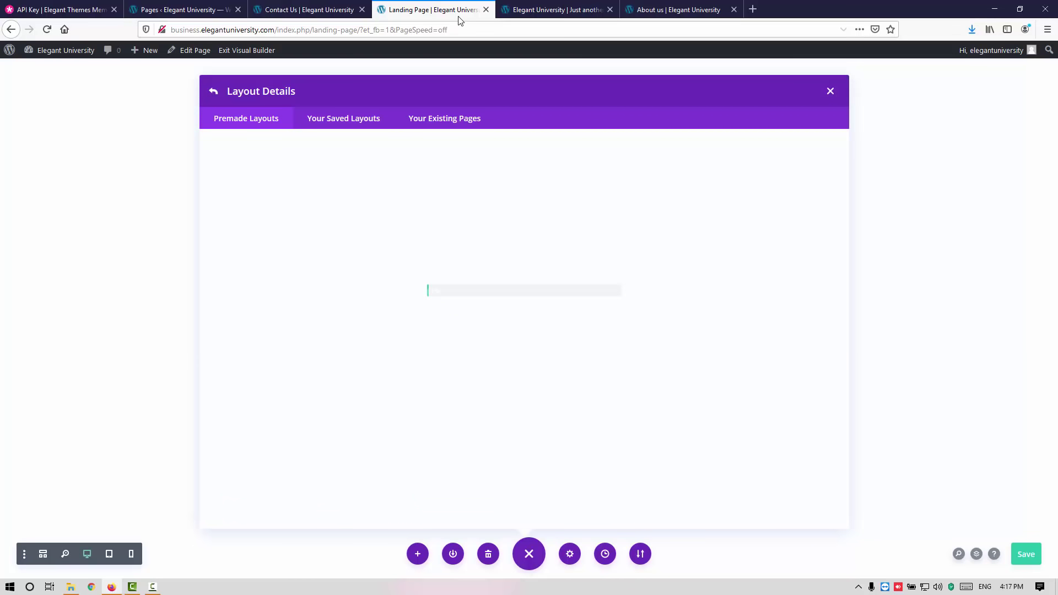
Step: Look through the sections of the published Home page down to its contact form
click(532, 11)
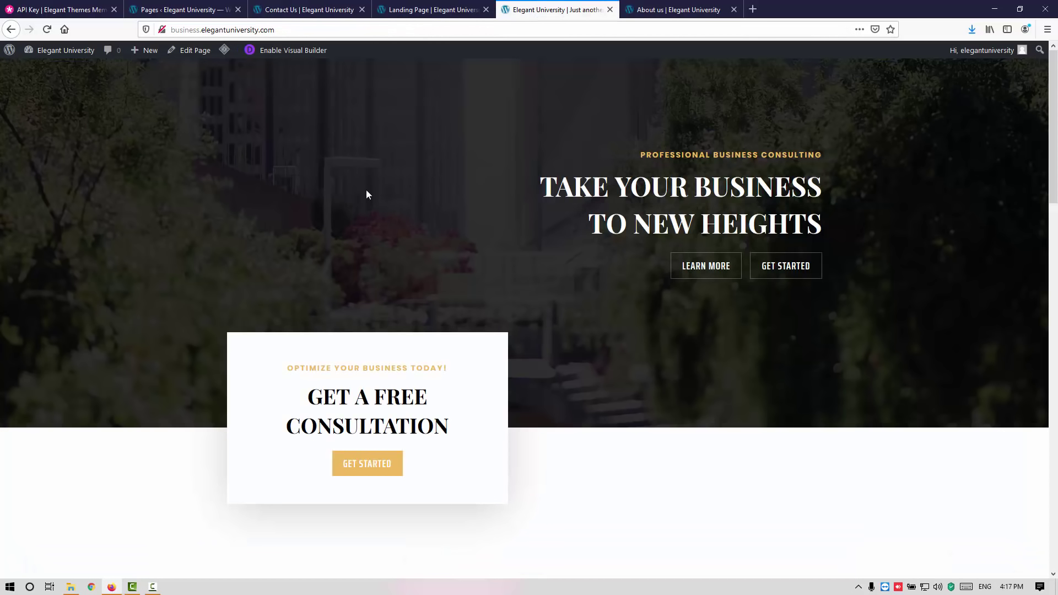
key(ctrl+shift+Tab)
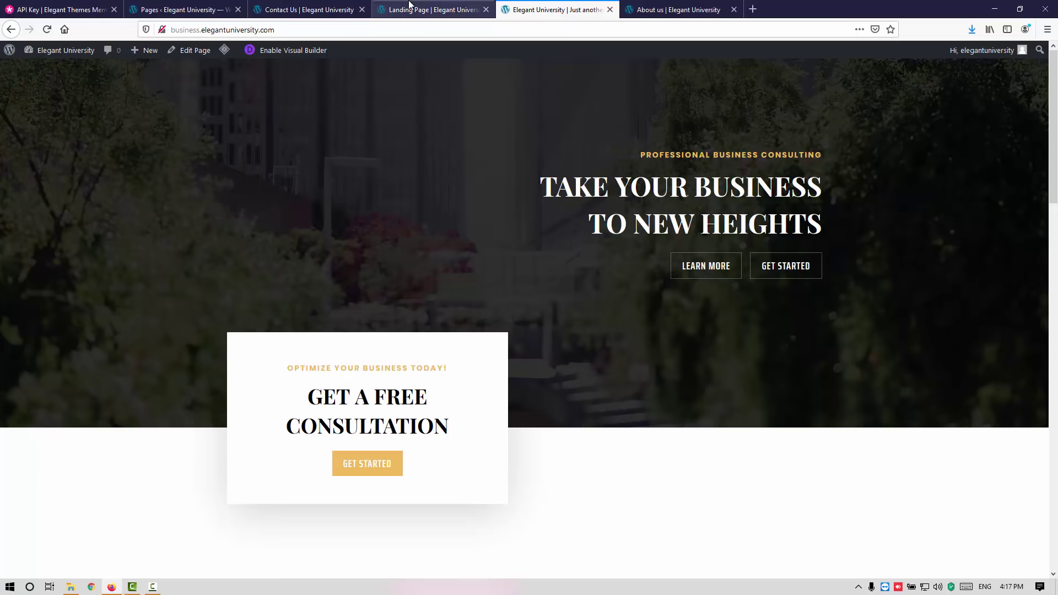
key(ctrl+Tab)
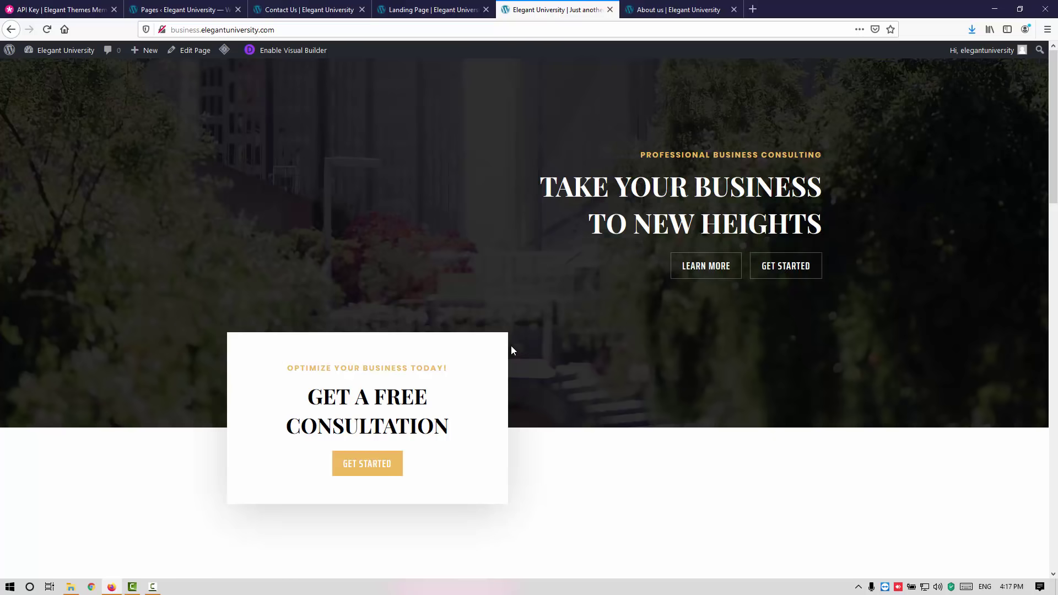
scroll(504, 347, down, 5)
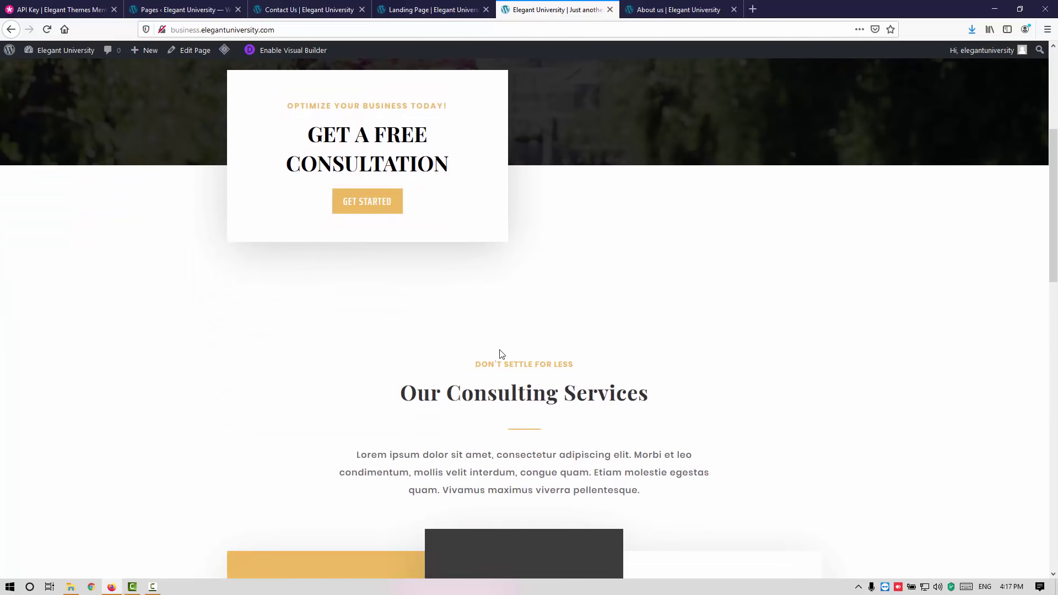
scroll(501, 353, down, 15)
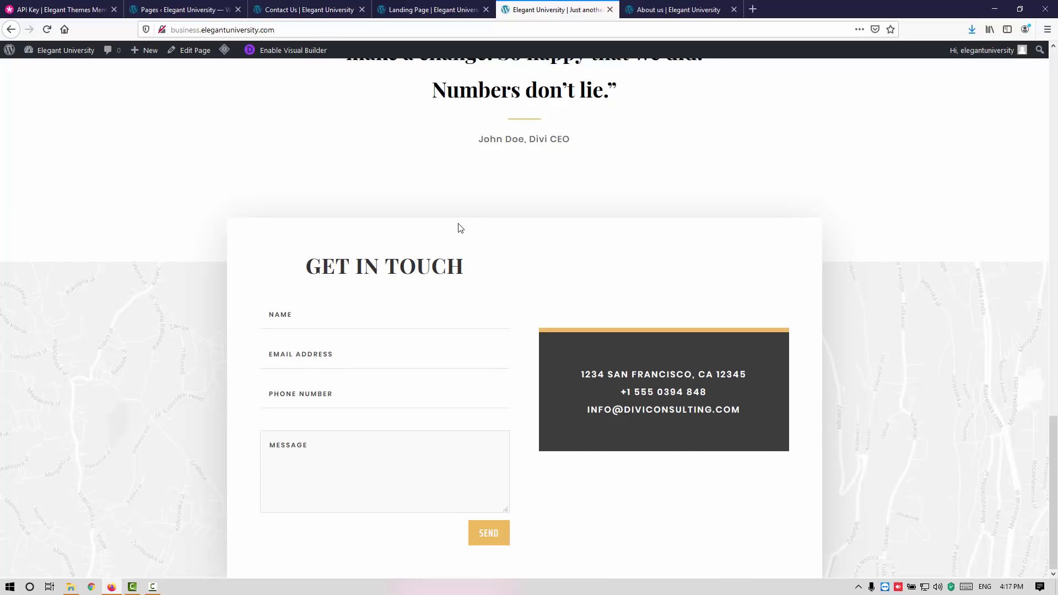
Step: Return to the Landing Page in the builder, save it with the loaded layout and exit the Visual Builder
click(427, 16)
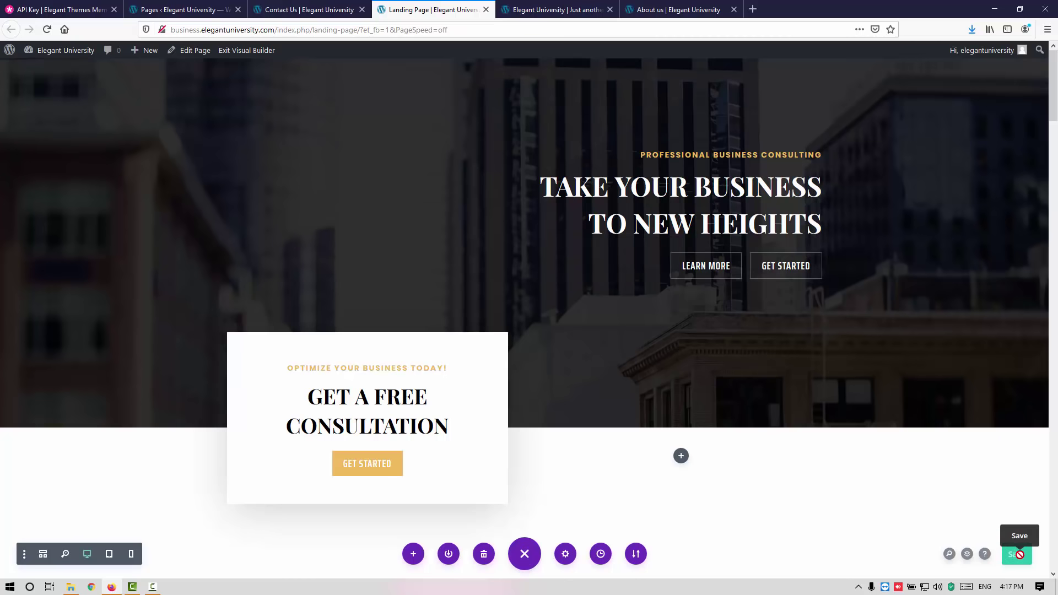
click(1017, 553)
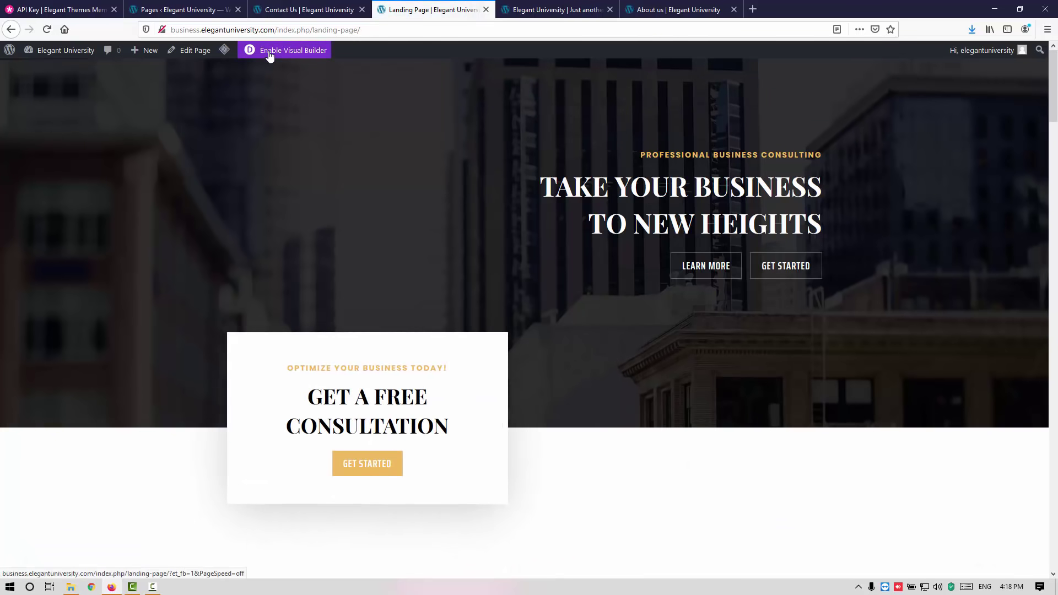
Step: Review the published Home, About us, Landing Page and Contact Us pages in their open tabs
click(564, 11)
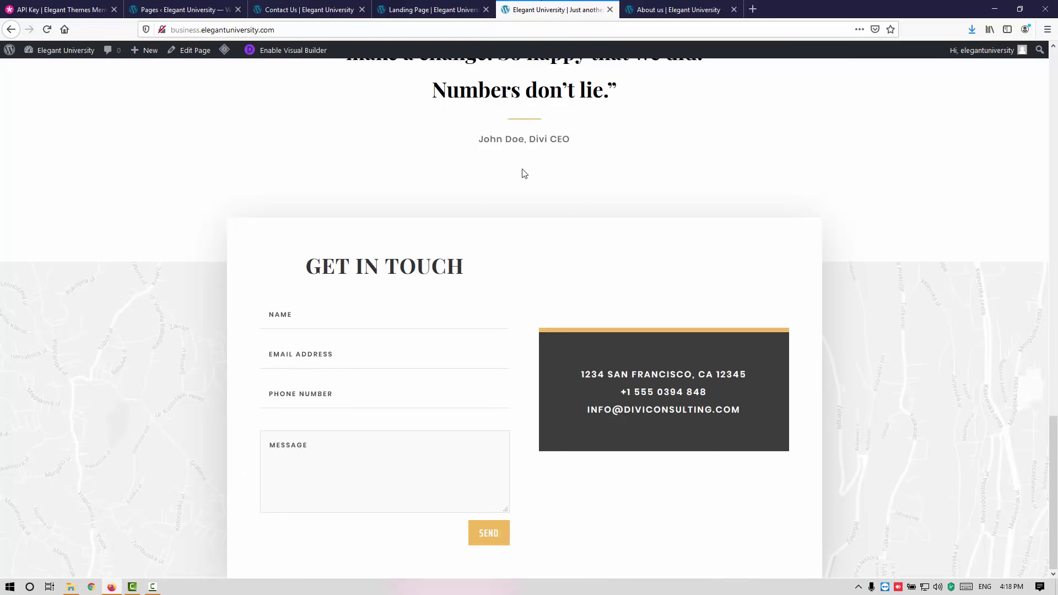
scroll(522, 172, up, 15)
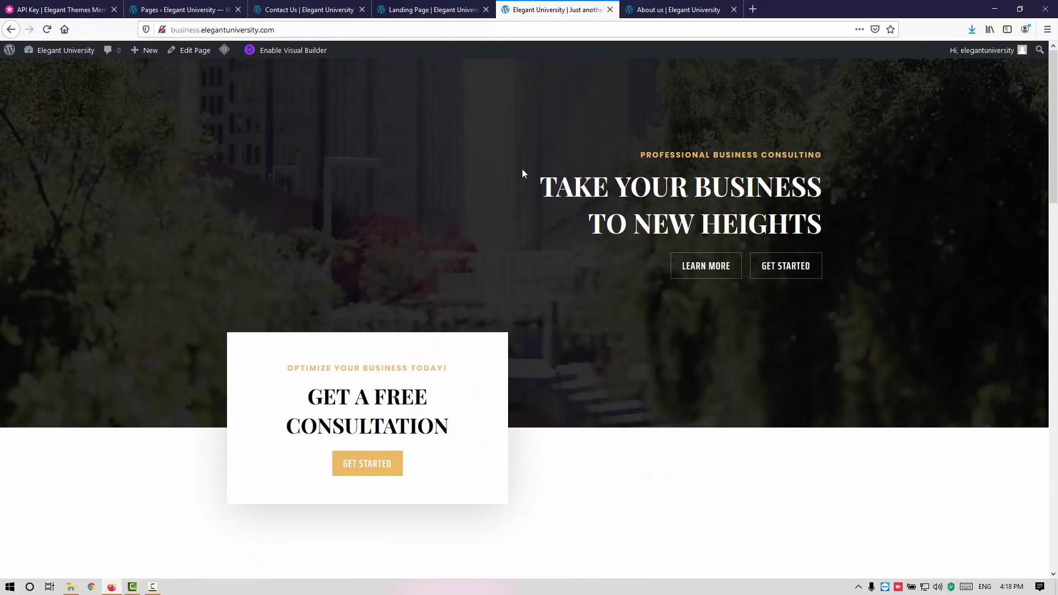
click(661, 10)
scroll(604, 269, up, 5)
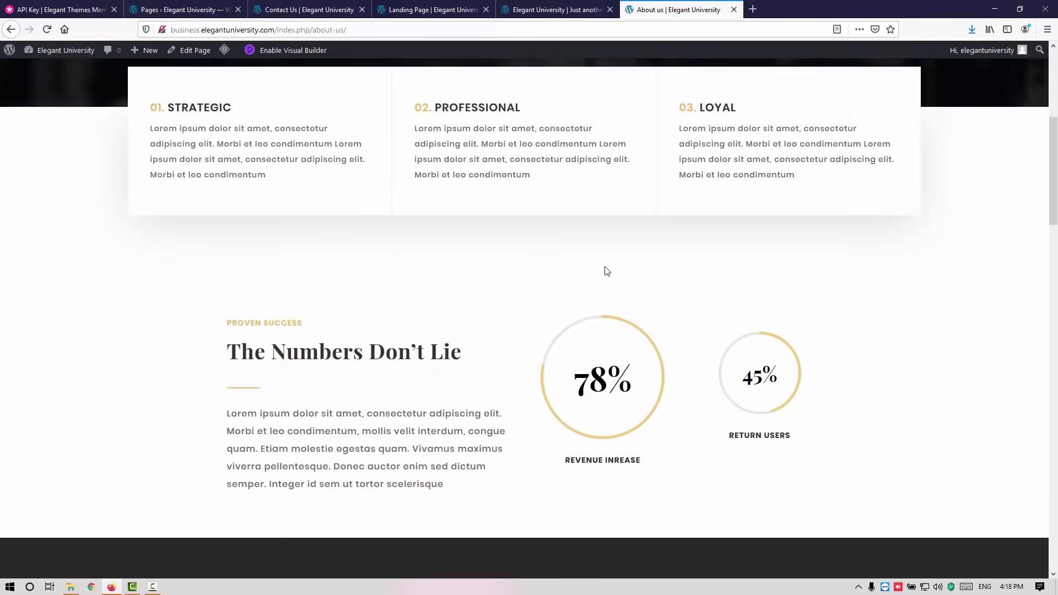
scroll(604, 270, down, 10)
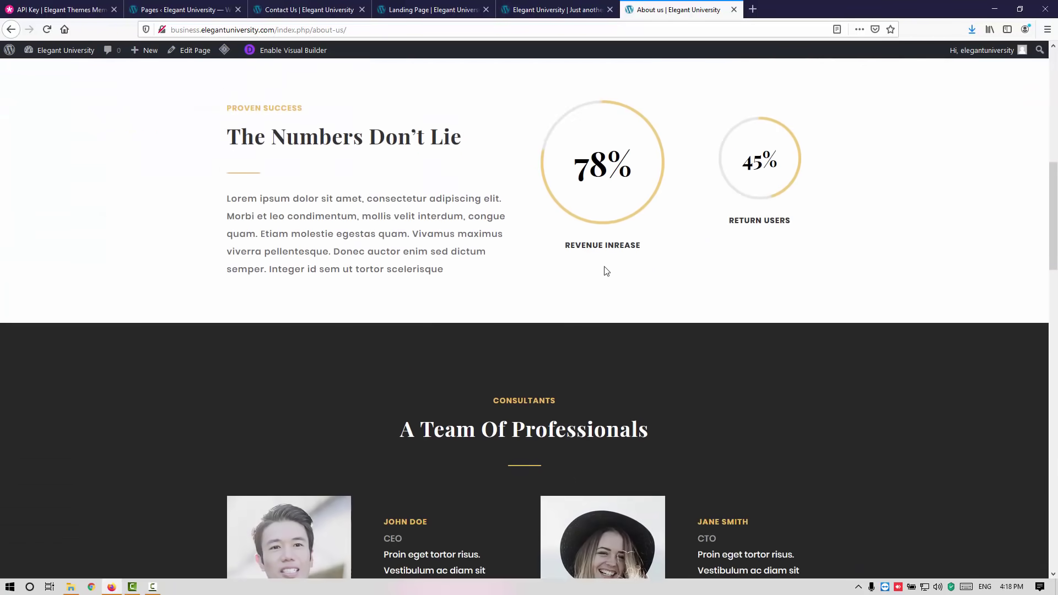
click(422, 4)
scroll(454, 184, down, 15)
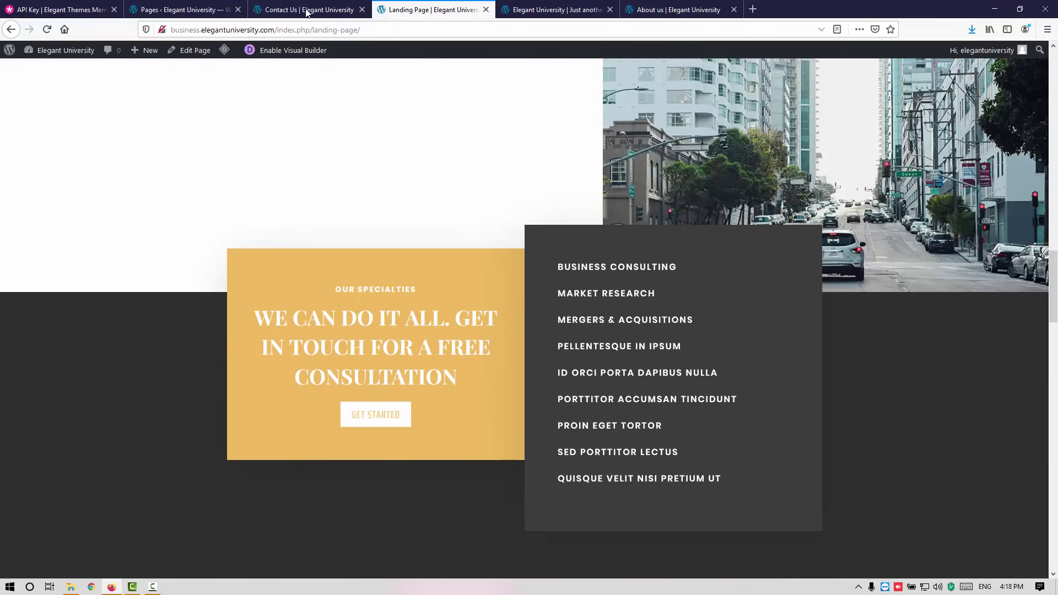
click(307, 9)
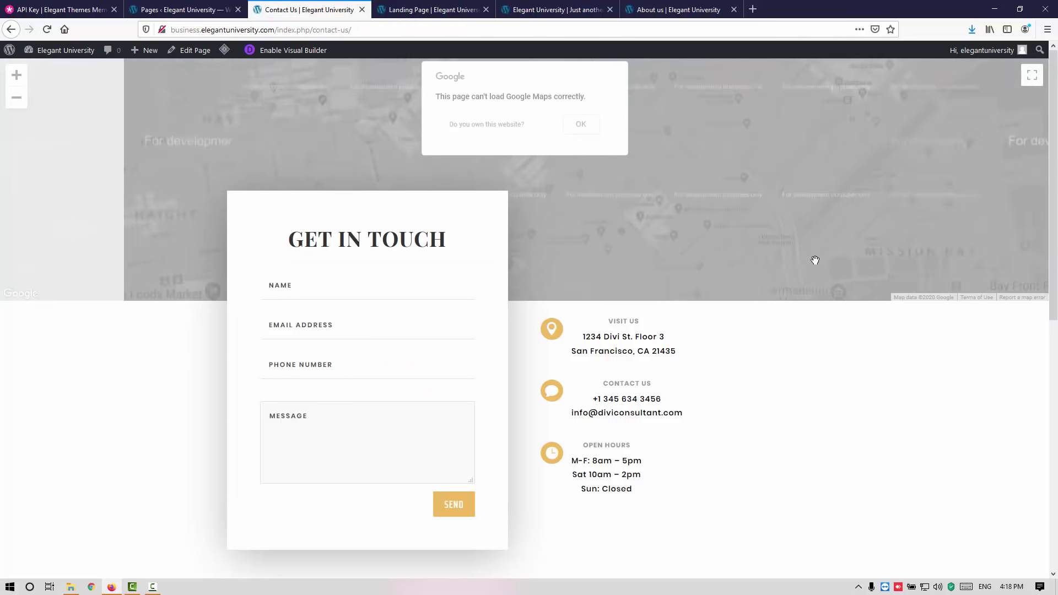
scroll(795, 382, down, 3)
scroll(799, 384, down, 6)
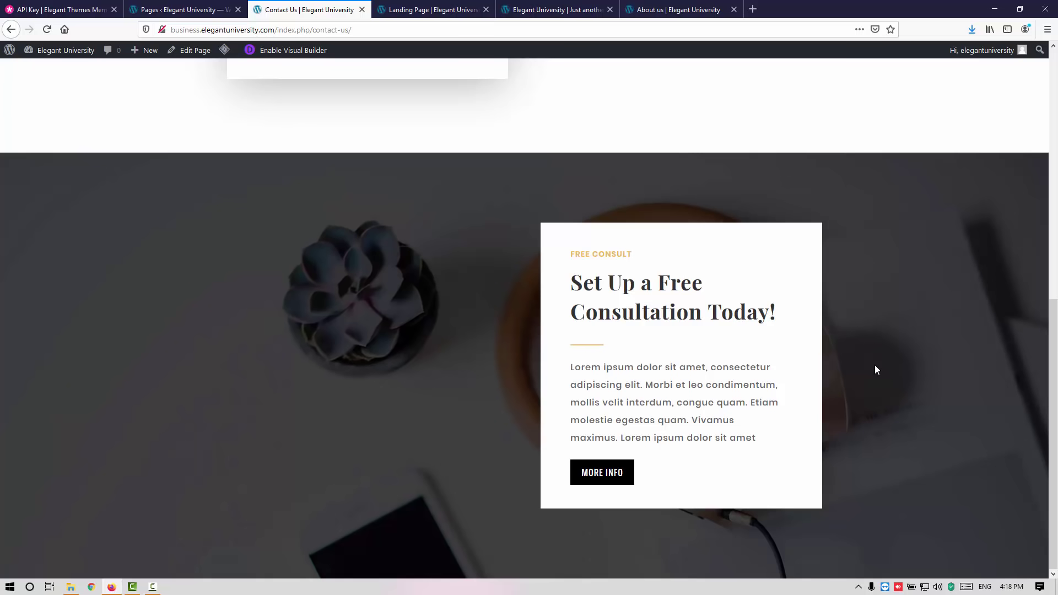
scroll(874, 365, up, 8)
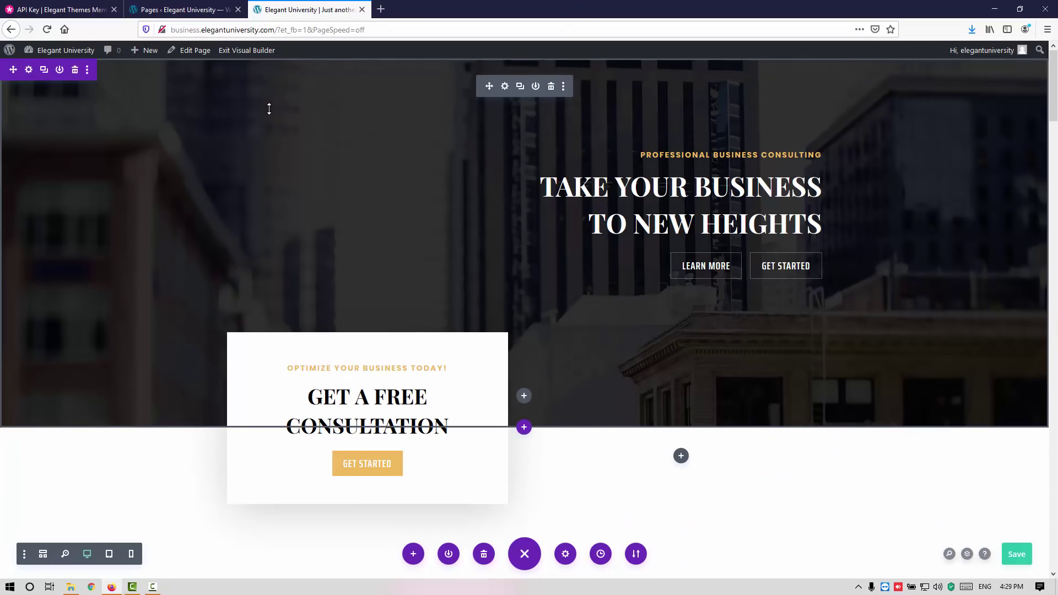
Step: Save the Home page with its new landing-style layout and exit the Visual Builder
scroll(760, 380, down, 1)
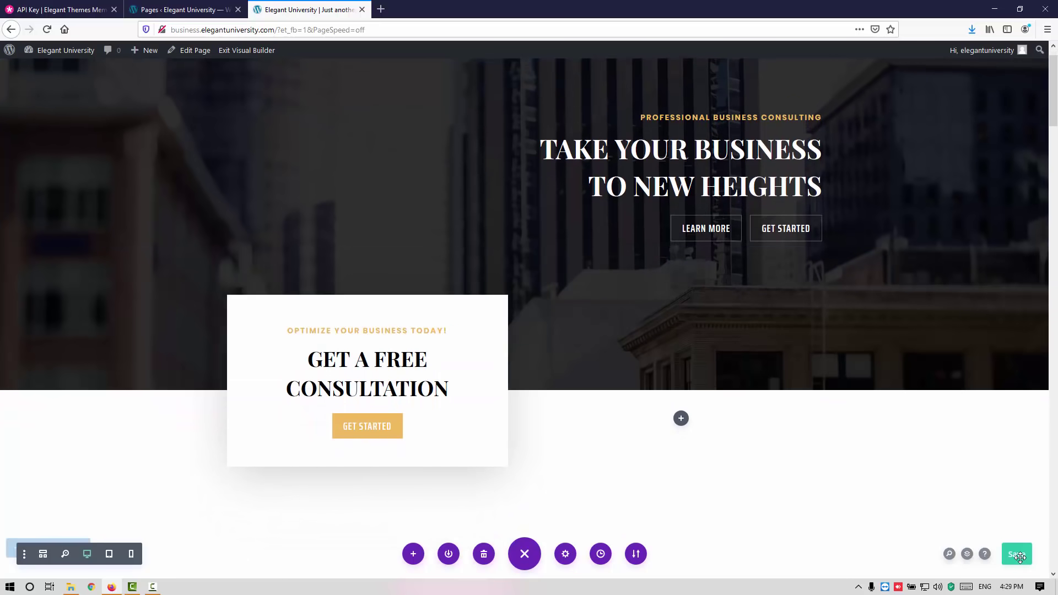
scroll(827, 507, up, 1)
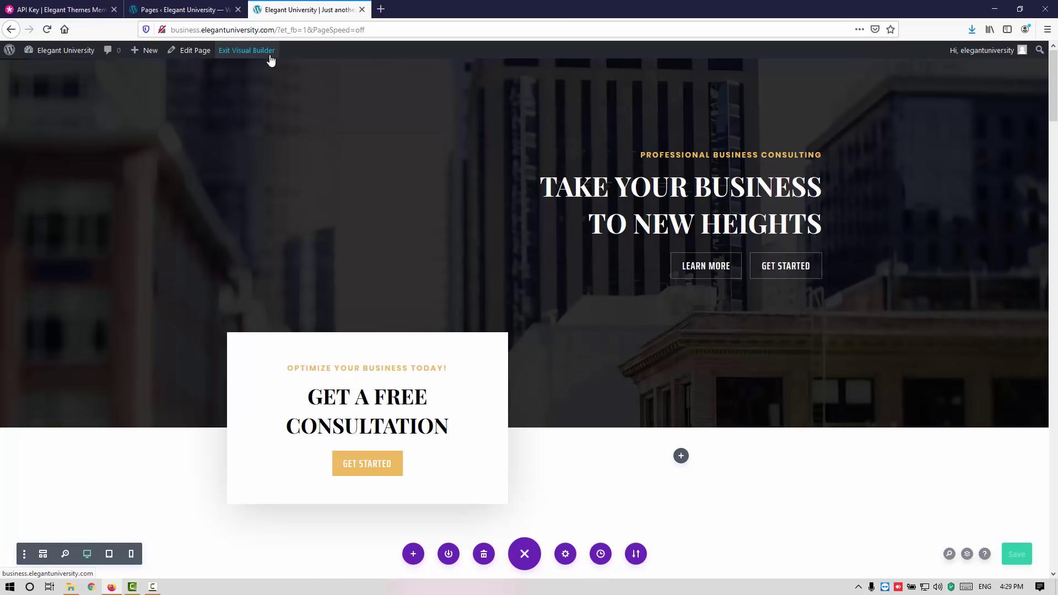
click(270, 57)
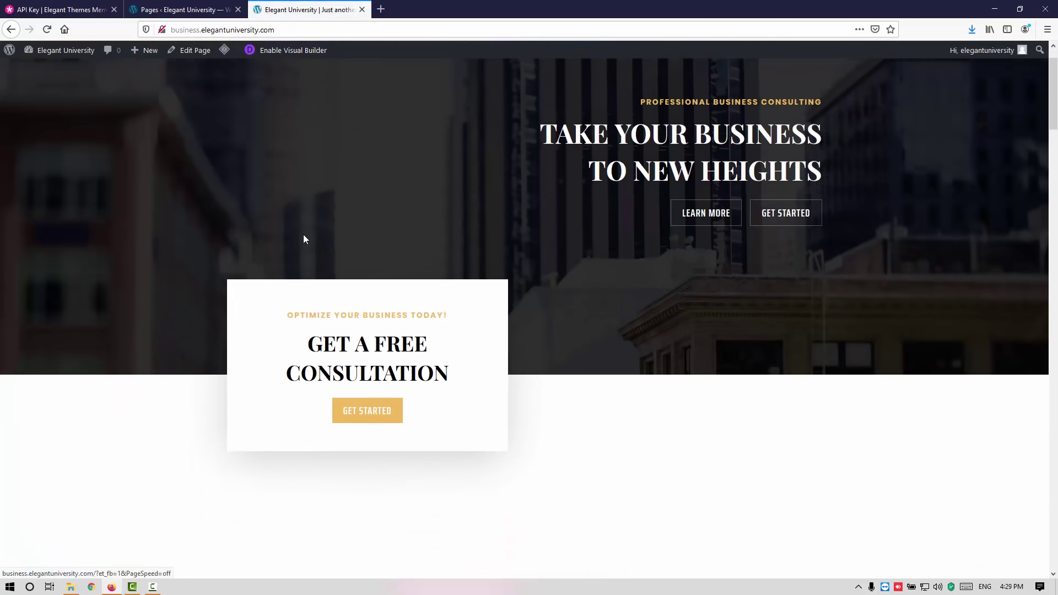
Step: Examine the published Home page's specialties, service packages and contact sections, and return to its hero section
scroll(299, 240, down, 15)
scroll(299, 242, down, 15)
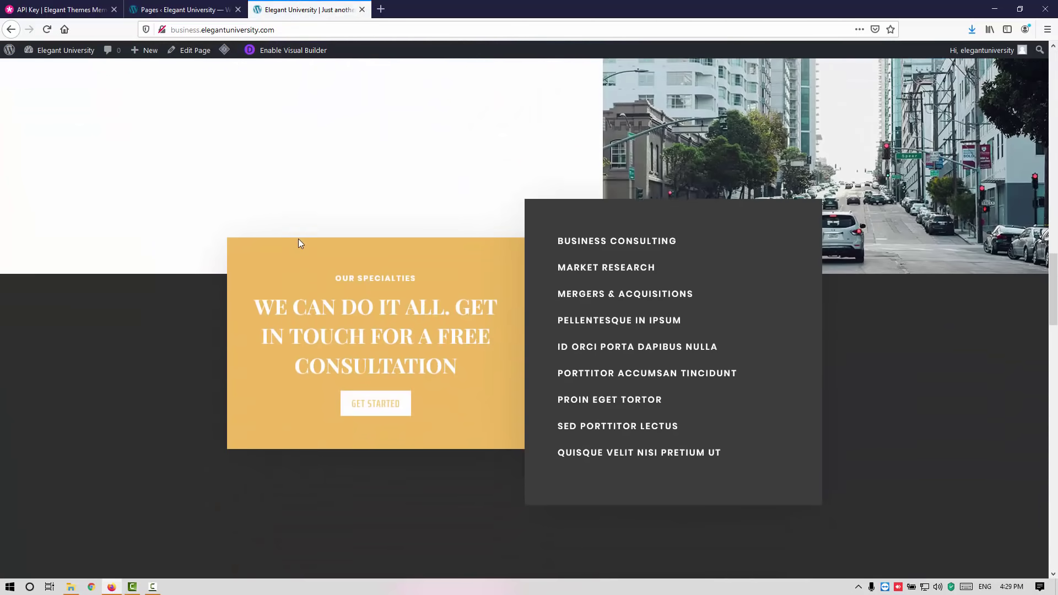
scroll(297, 245, down, 15)
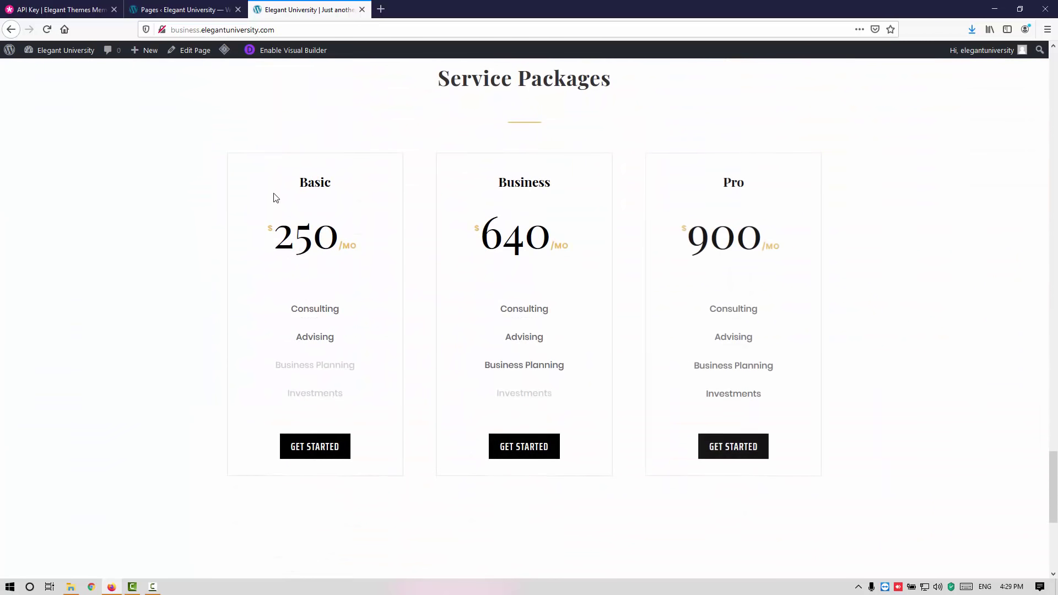
scroll(271, 198, down, 5)
scroll(271, 201, down, 1)
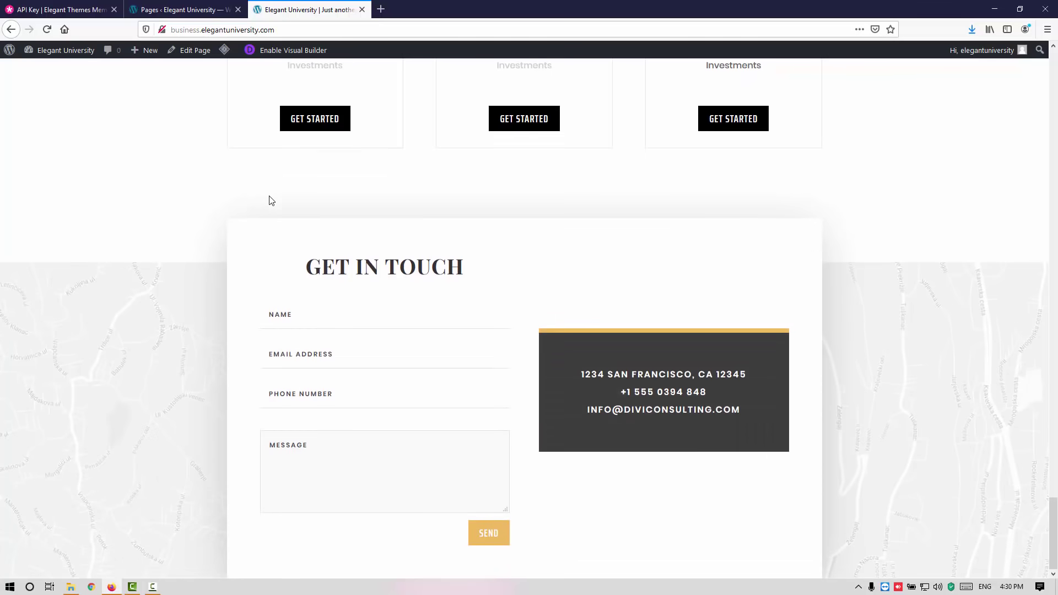
scroll(270, 199, up, 20)
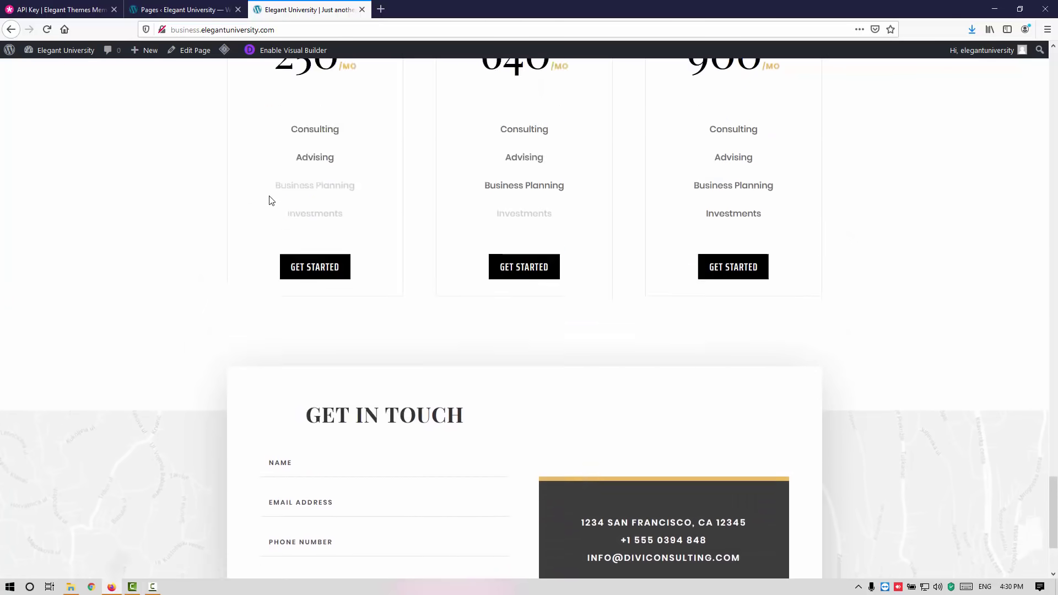
scroll(269, 201, up, 15)
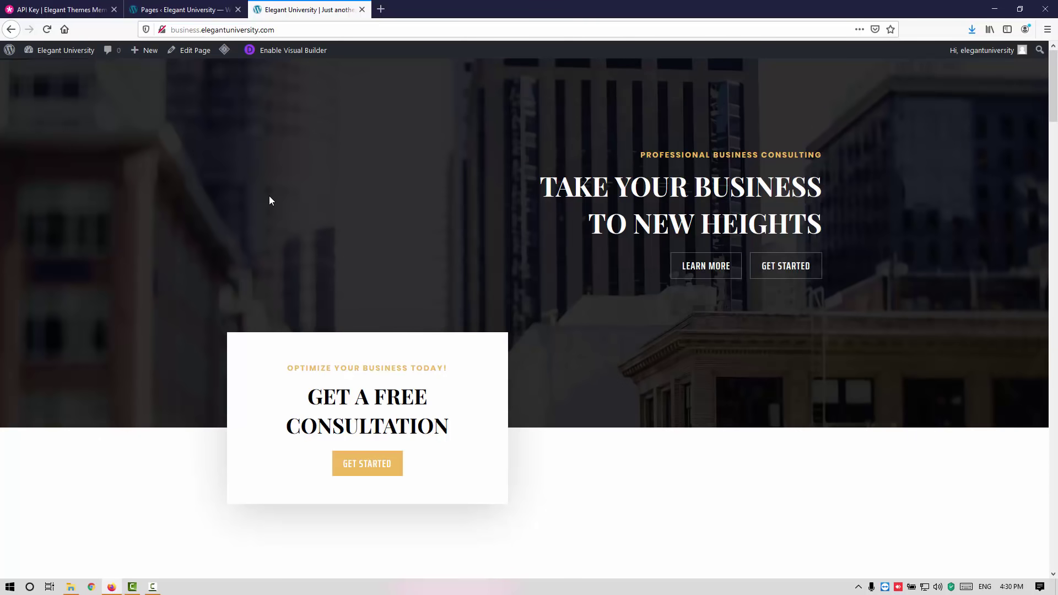
Step: From the Pages list, open the published Contact Us, About us and Landing Page each in a new browser tab
click(175, 13)
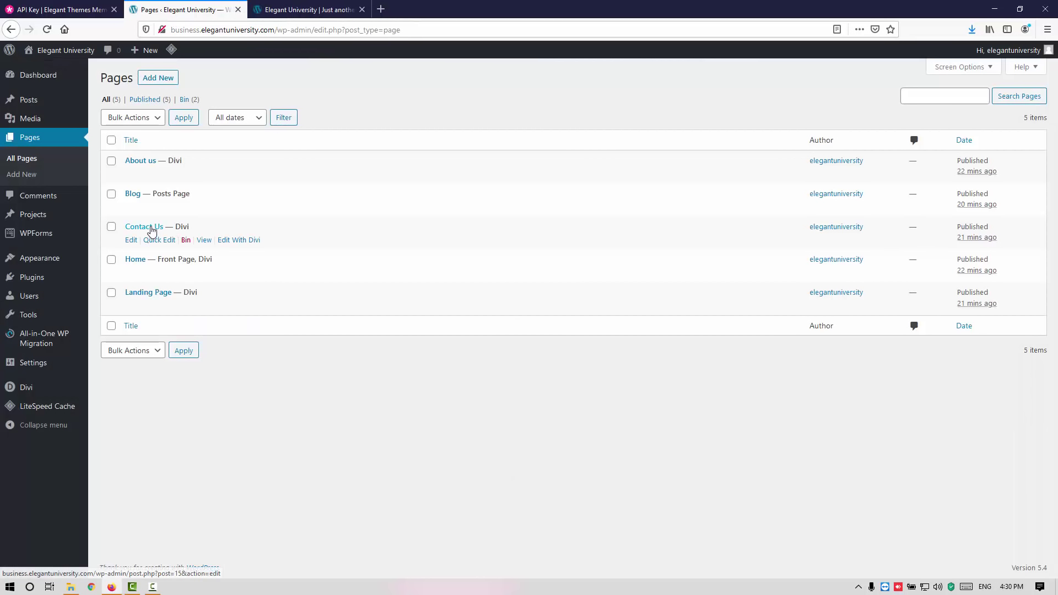
right_click(204, 239)
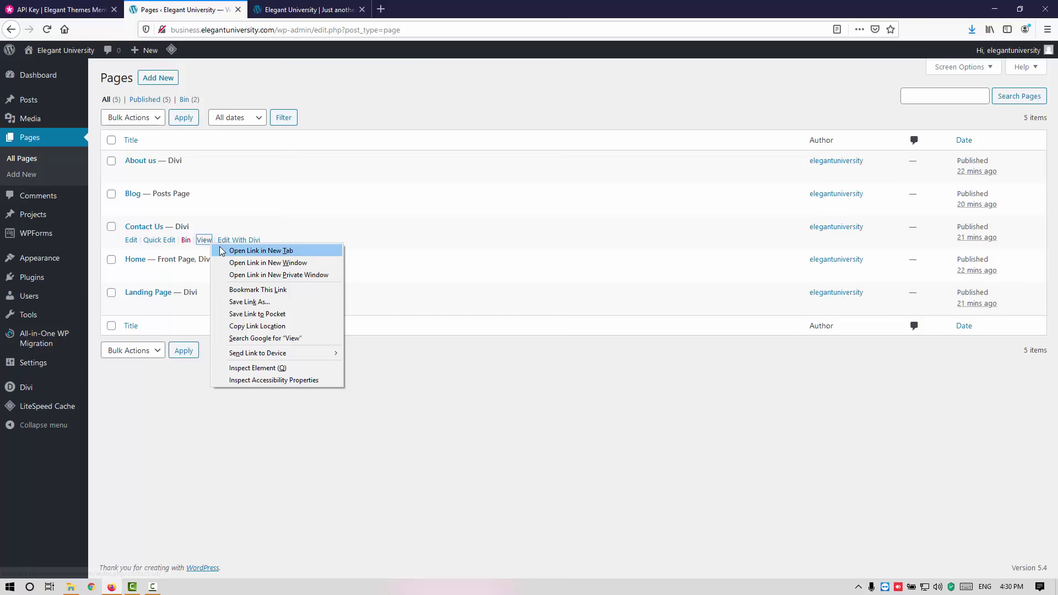
click(243, 247)
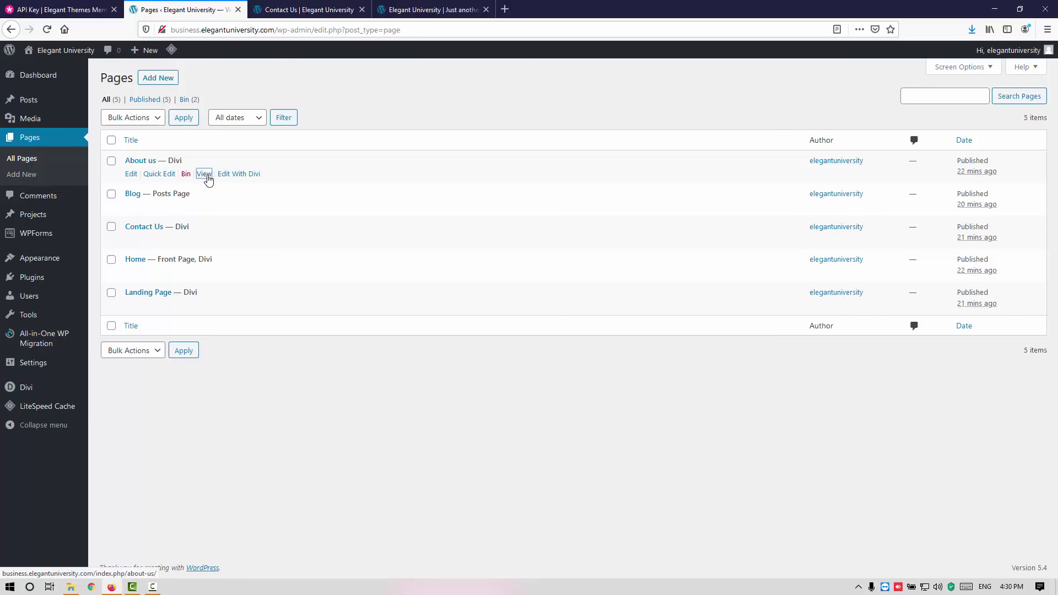
right_click(208, 177)
click(223, 185)
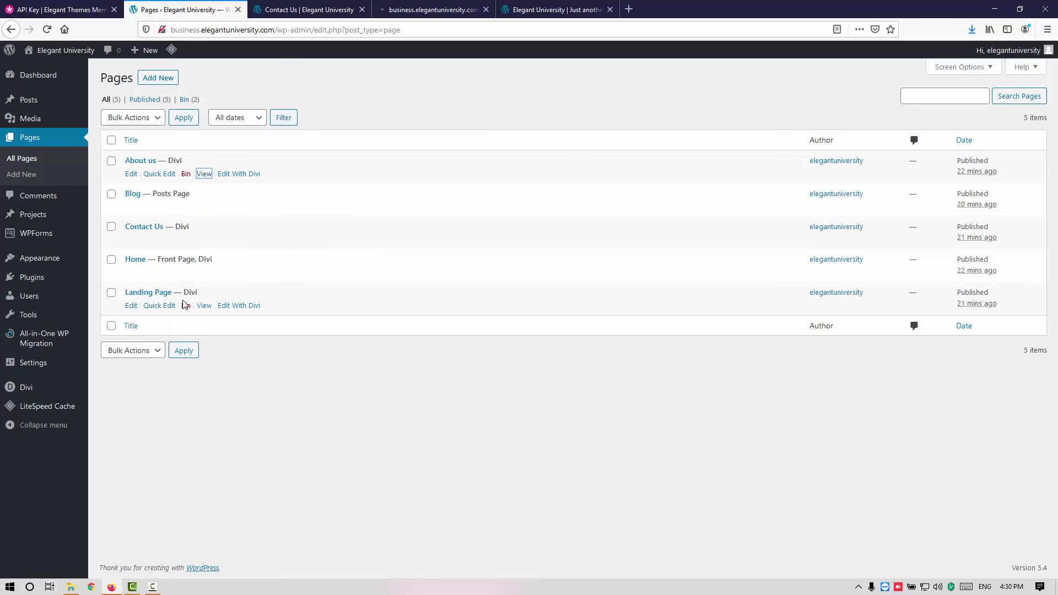
right_click(211, 306)
click(227, 314)
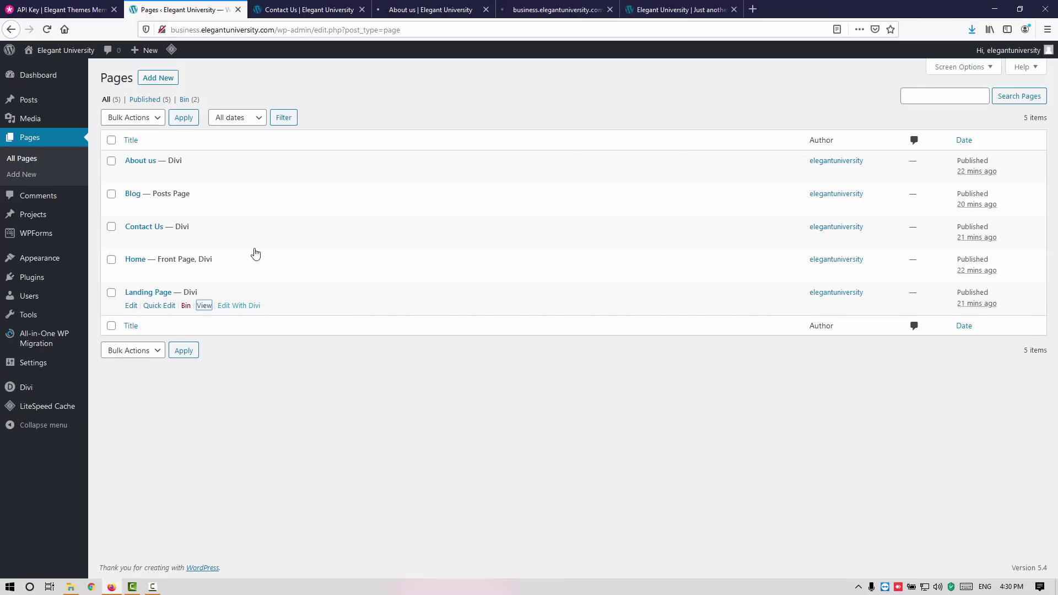
Step: Review the published About us page down to its features section and the Landing Page past its specialties section
click(288, 6)
click(423, 9)
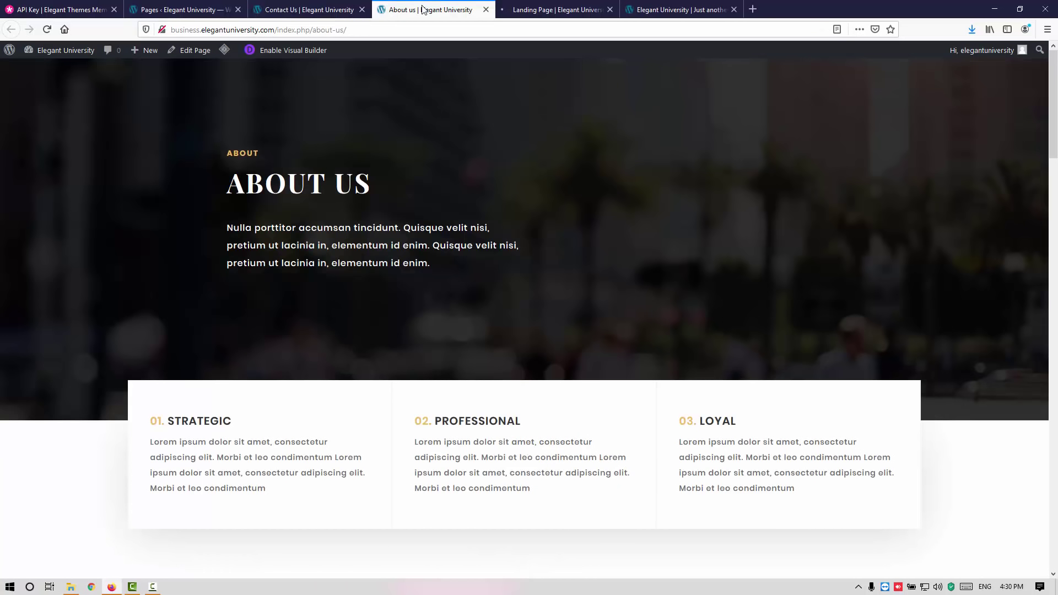
scroll(331, 252, down, 20)
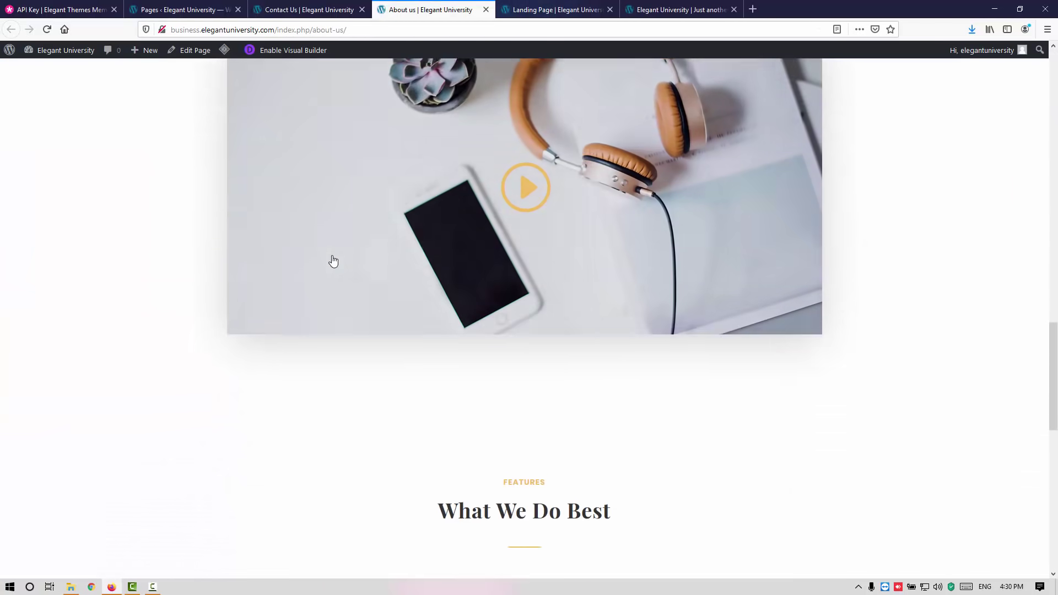
scroll(332, 256, down, 5)
click(520, 9)
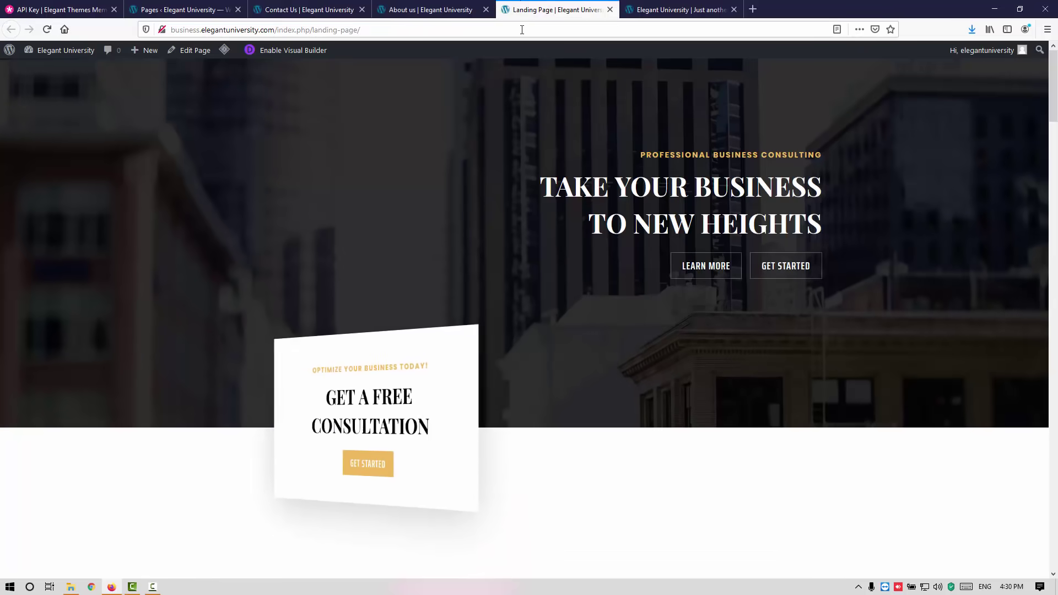
scroll(504, 146, down, 20)
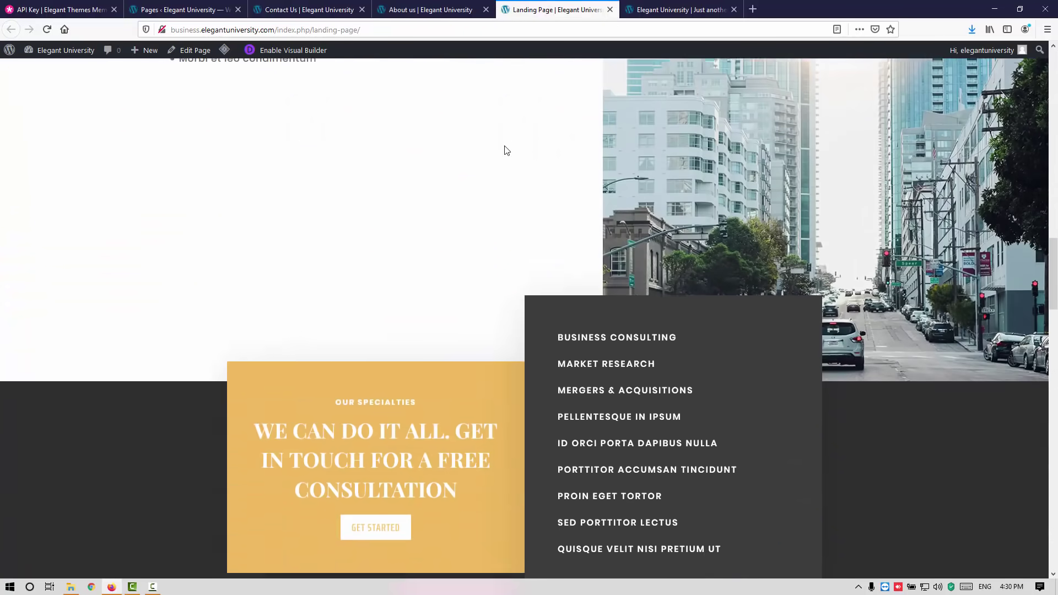
scroll(504, 149, down, 10)
Step: Examine the published Home page from the hero through services, founder, pricing and contact form sections, and return to the hero
click(686, 8)
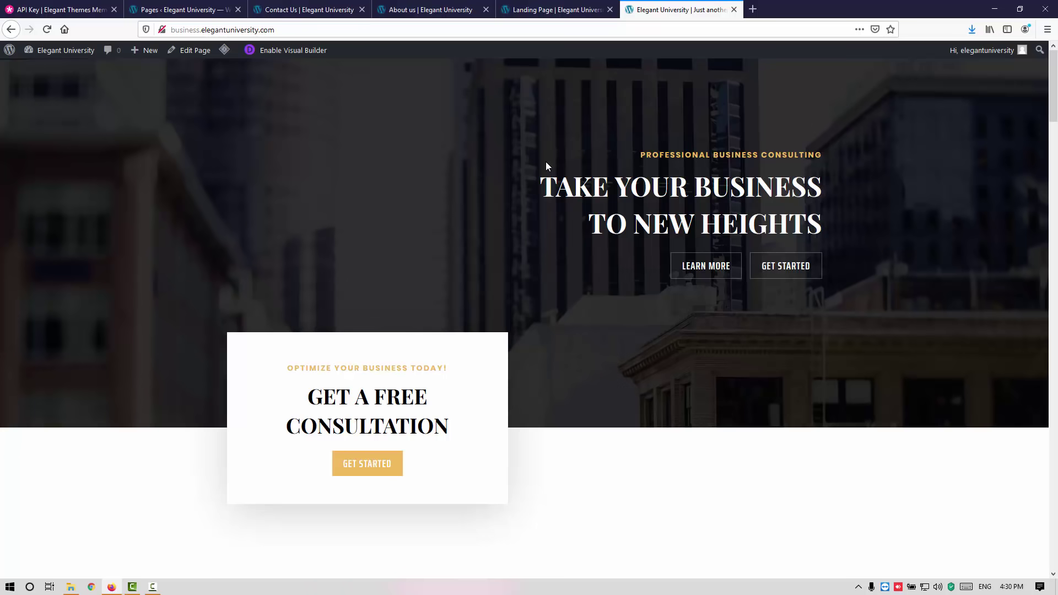
scroll(546, 166, down, 10)
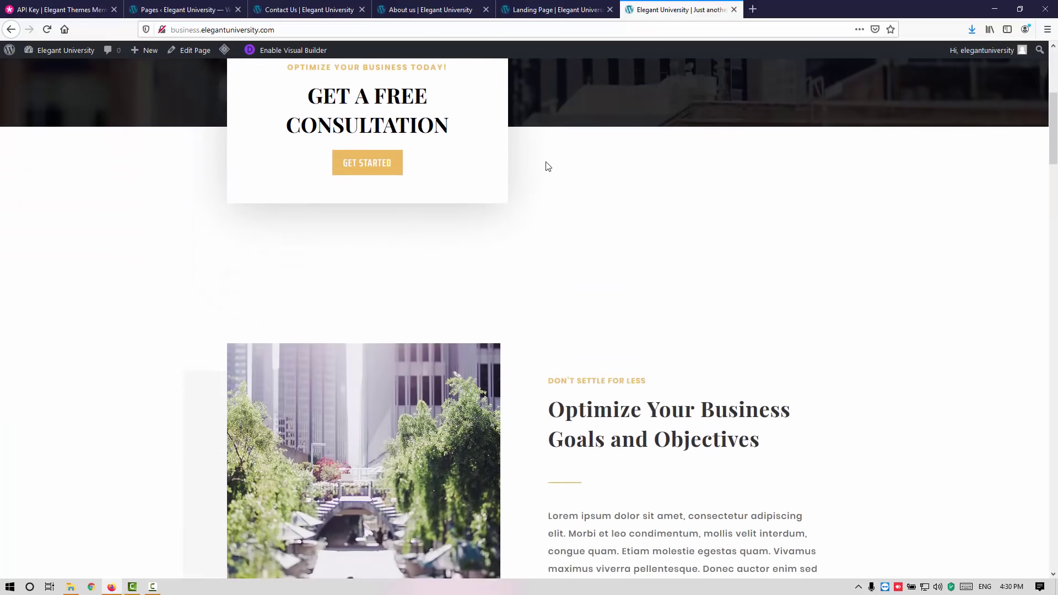
scroll(549, 166, down, 10)
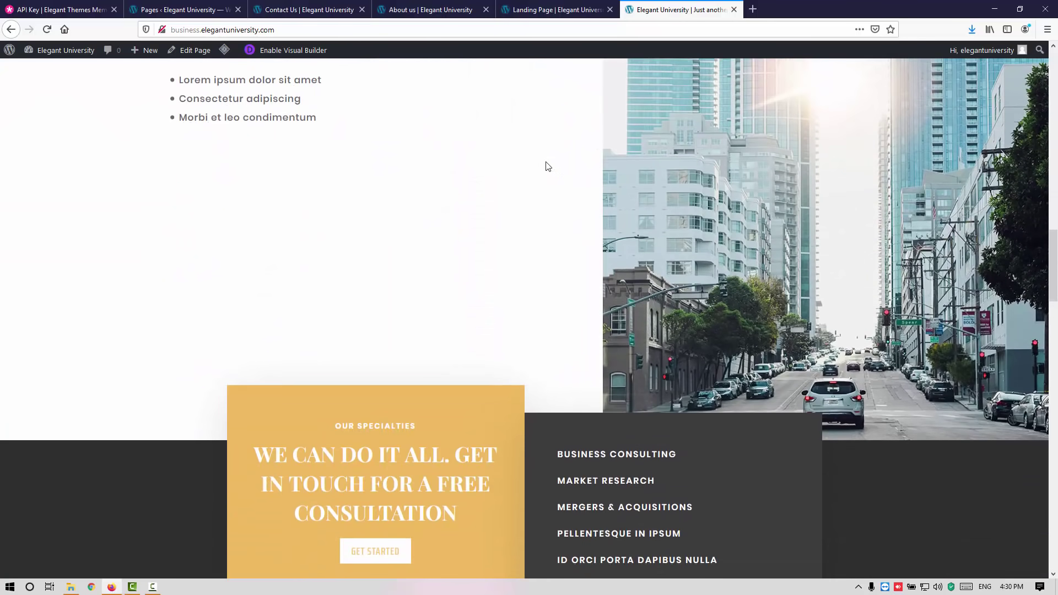
scroll(547, 165, down, 5)
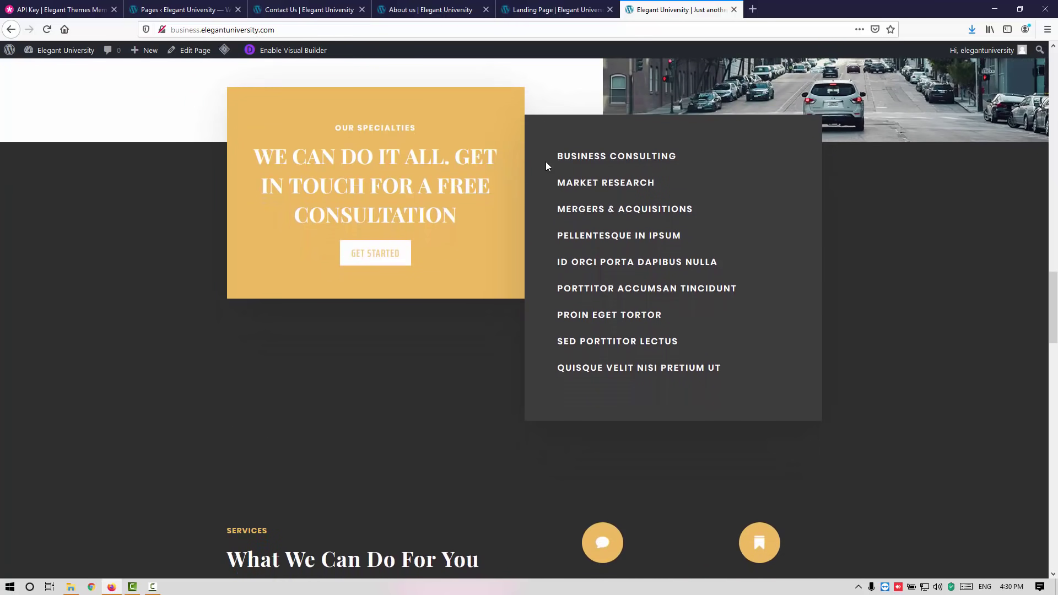
scroll(545, 165, down, 7)
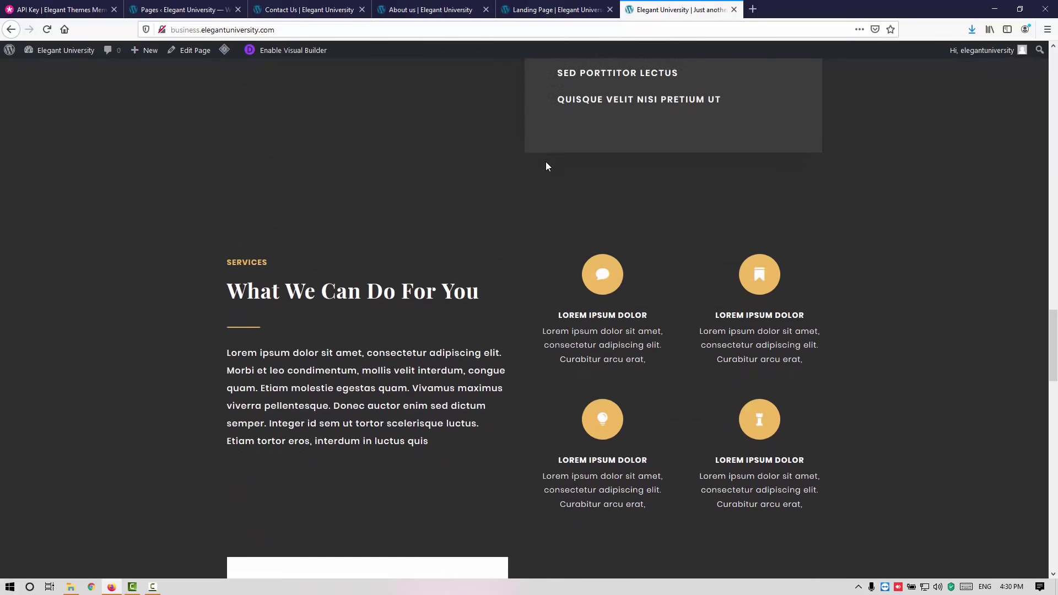
scroll(546, 161, down, 4)
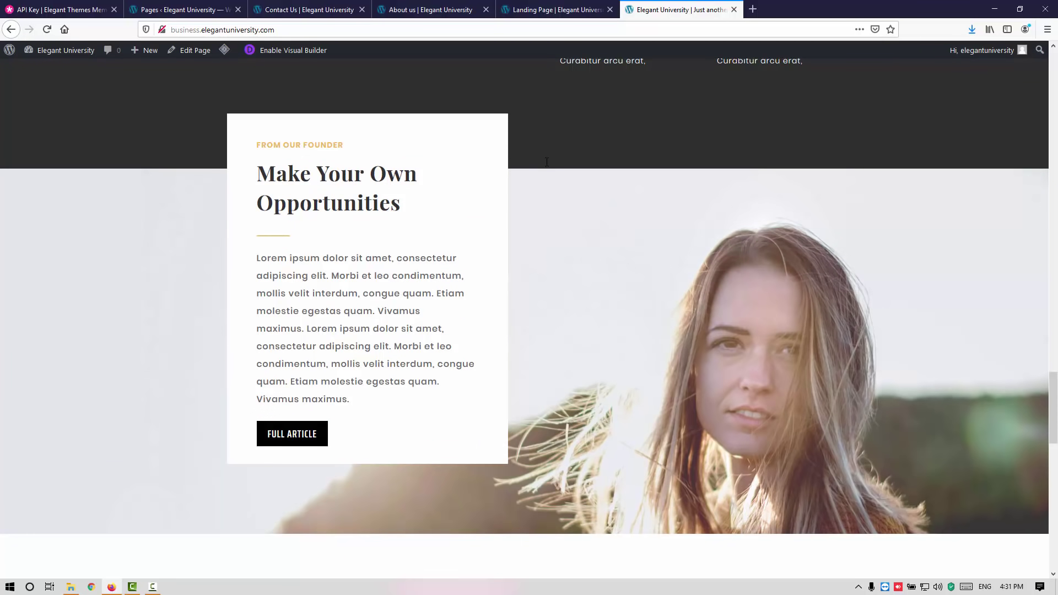
scroll(547, 163, down, 4)
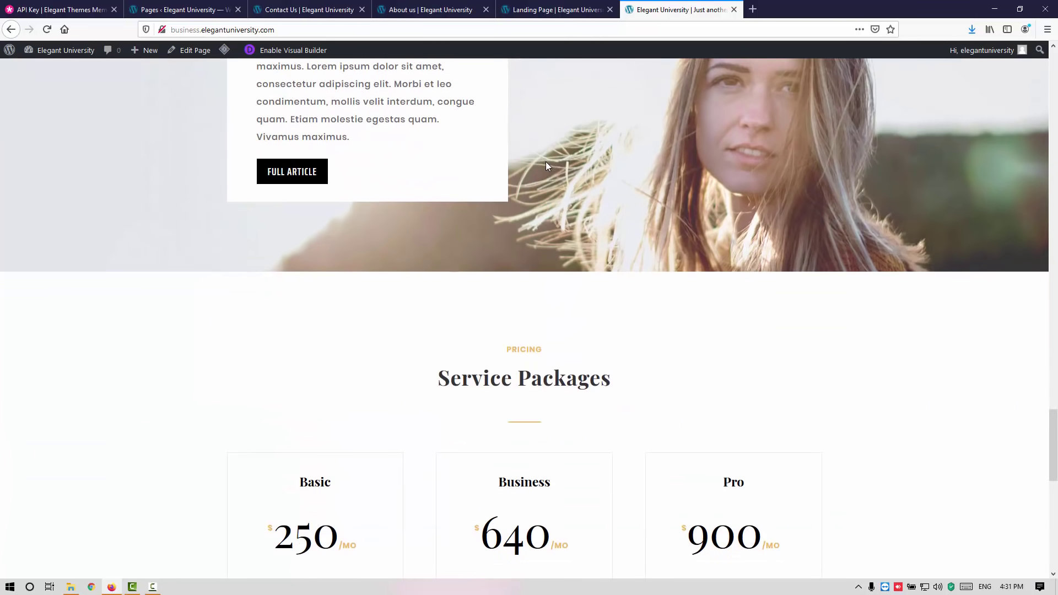
scroll(545, 163, down, 10)
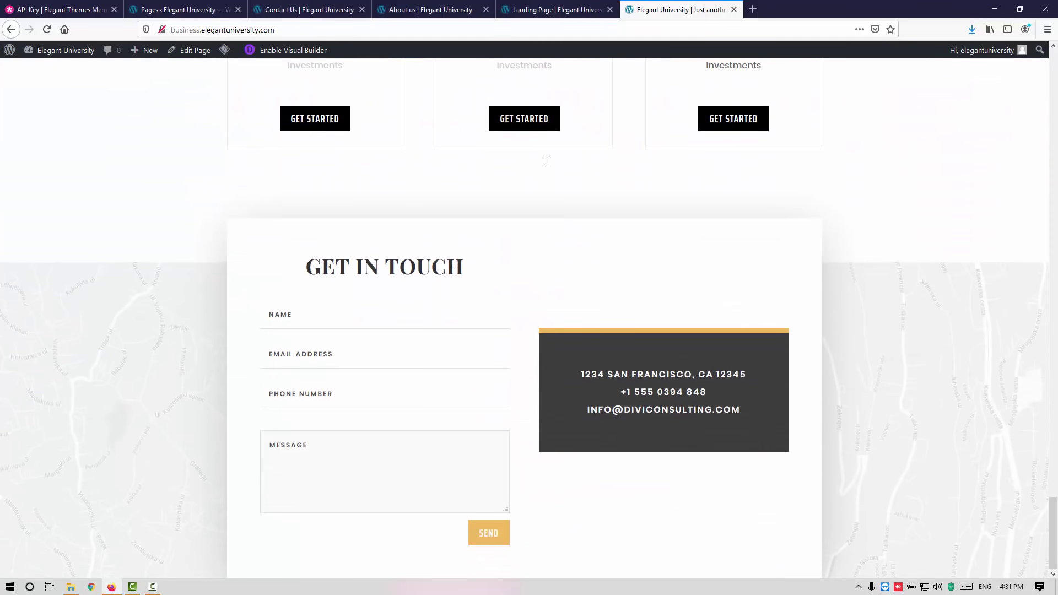
scroll(548, 166, up, 20)
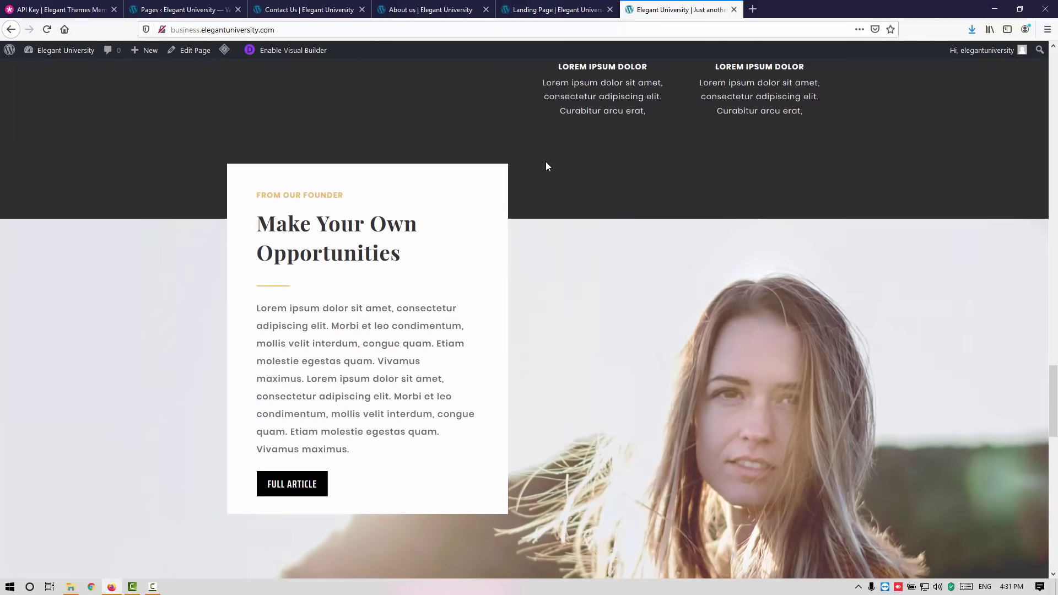
scroll(547, 163, up, 20)
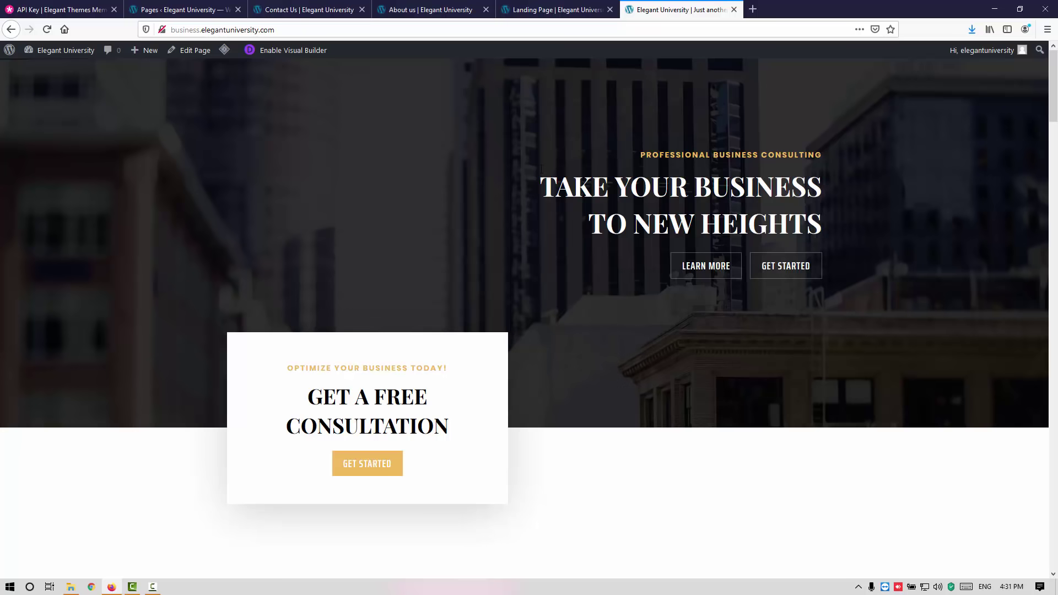
Step: Look over the upper half of the Home page again, between the hero and the specialties section
scroll(540, 171, down, 20)
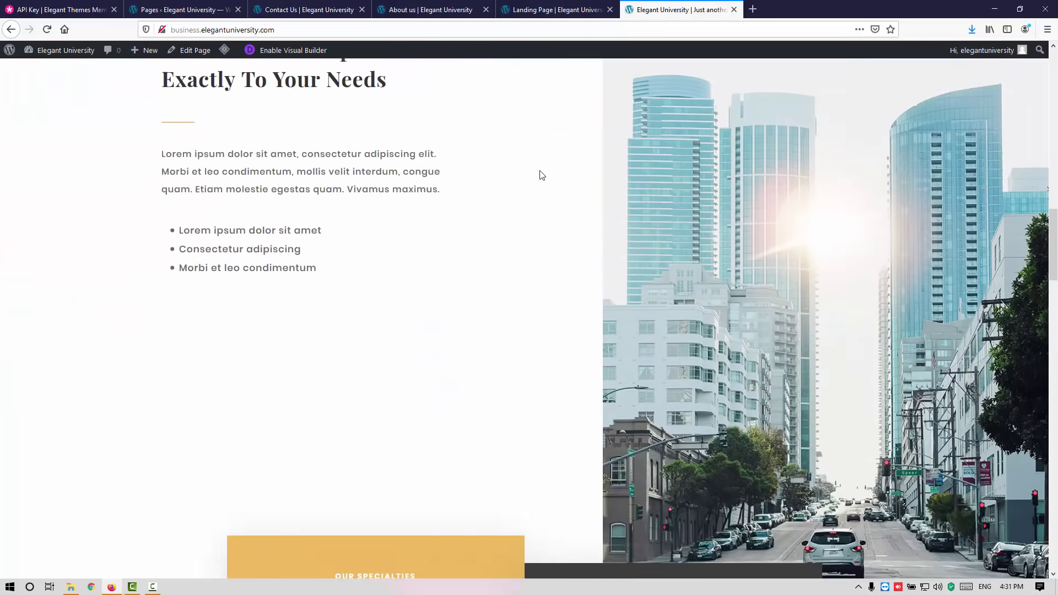
scroll(540, 171, down, 6)
scroll(540, 171, up, 12)
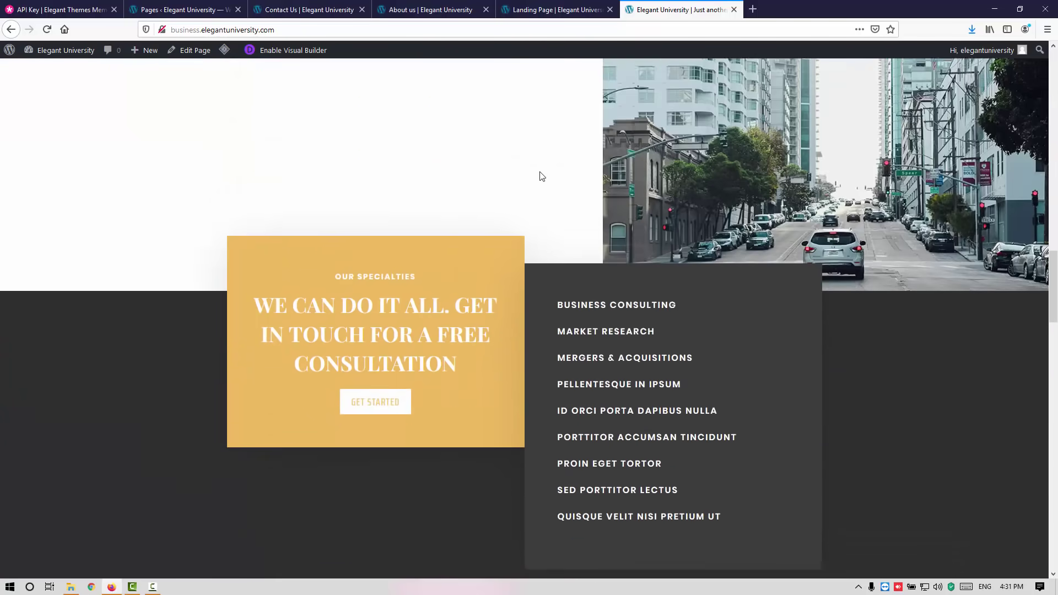
scroll(540, 175, up, 10)
scroll(539, 175, down, 4)
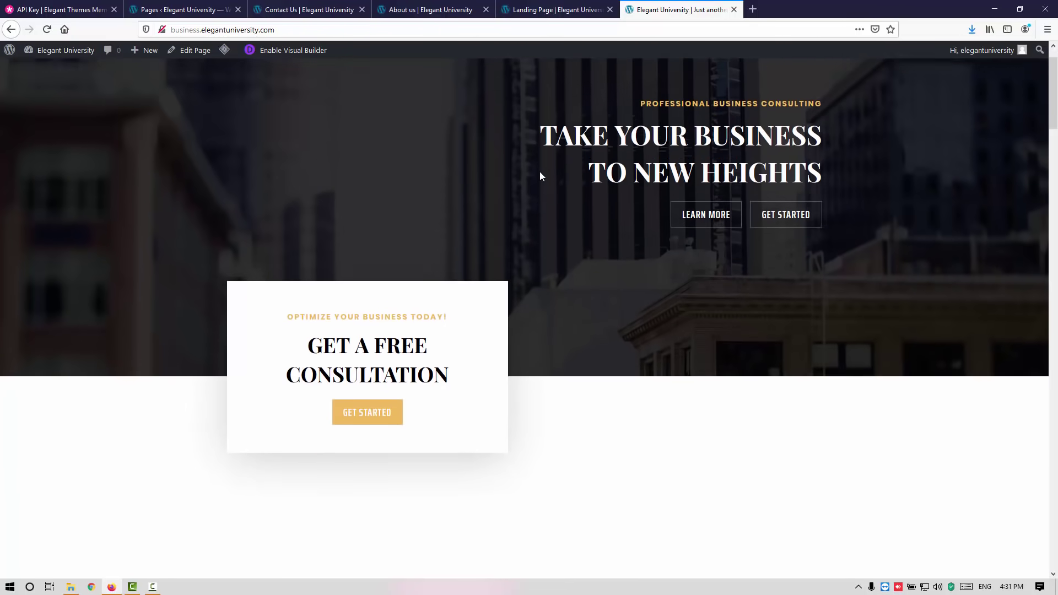
scroll(539, 175, down, 12)
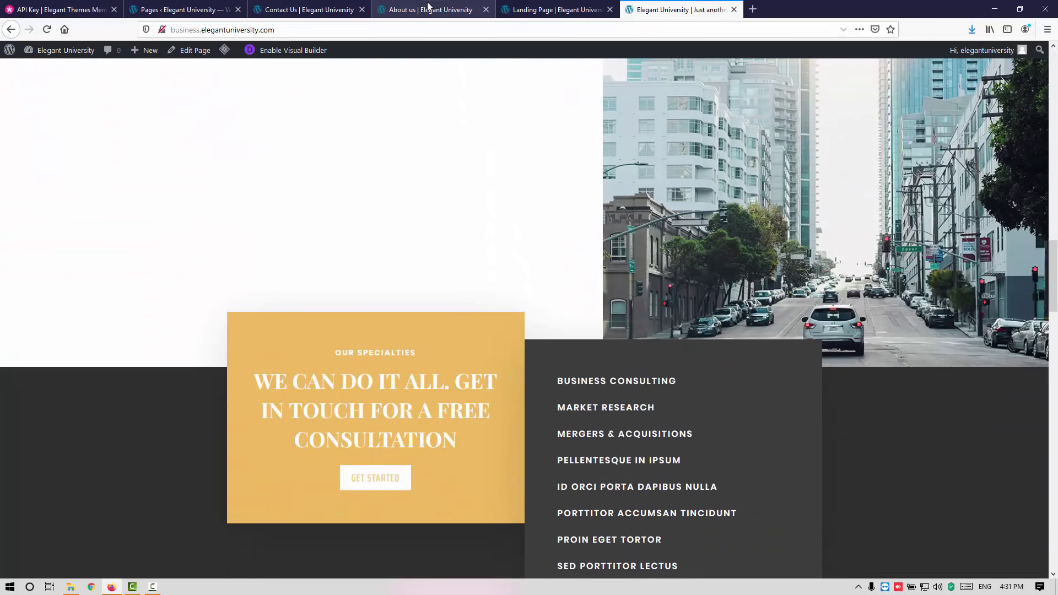
Step: Review the published About us page from its features section back to the header and down to the video section
click(428, 7)
scroll(492, 208, up, 15)
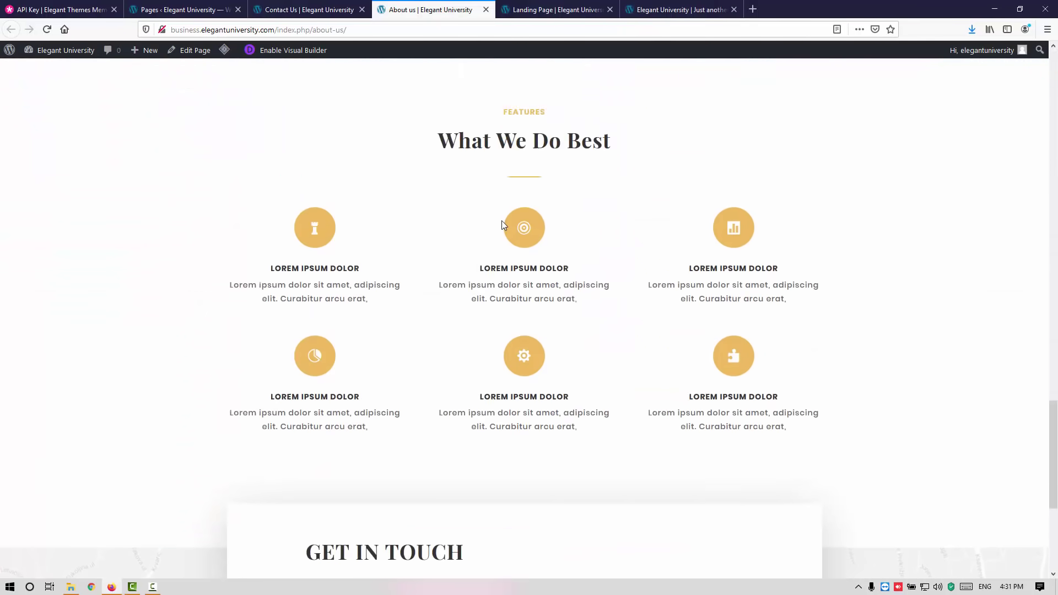
scroll(901, 335, up, 4)
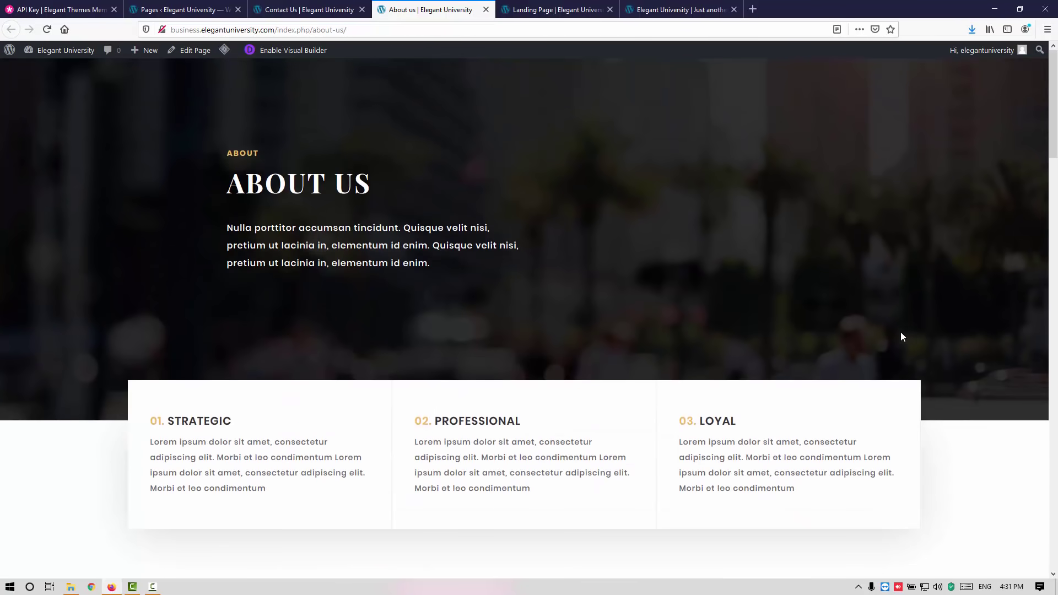
scroll(794, 300, down, 10)
scroll(794, 300, down, 10)
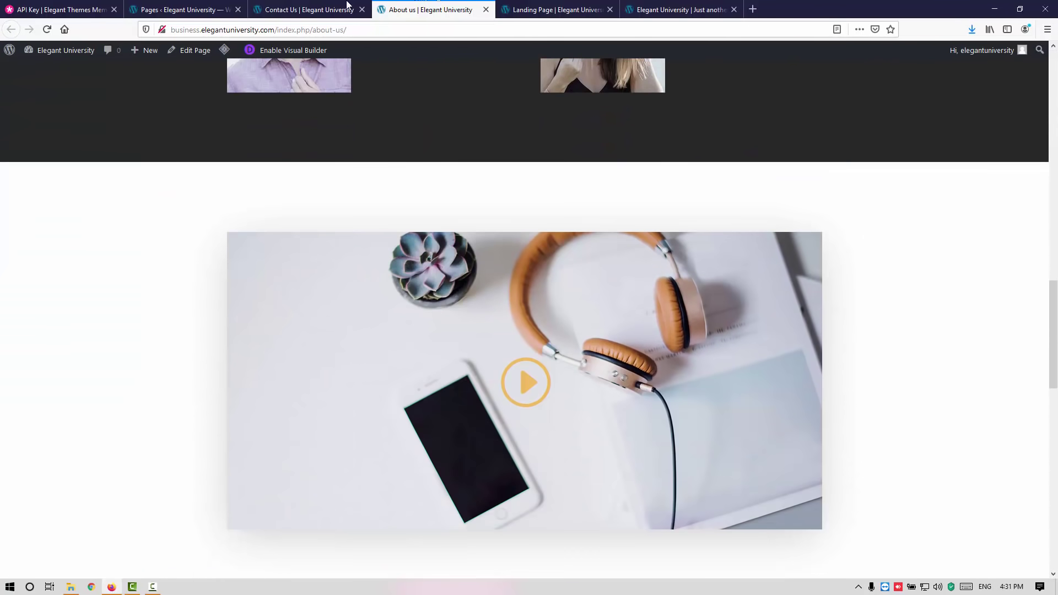
Step: Examine the published Contact Us page's contact form, contact details and free consultation section
click(325, 9)
scroll(504, 196, down, 3)
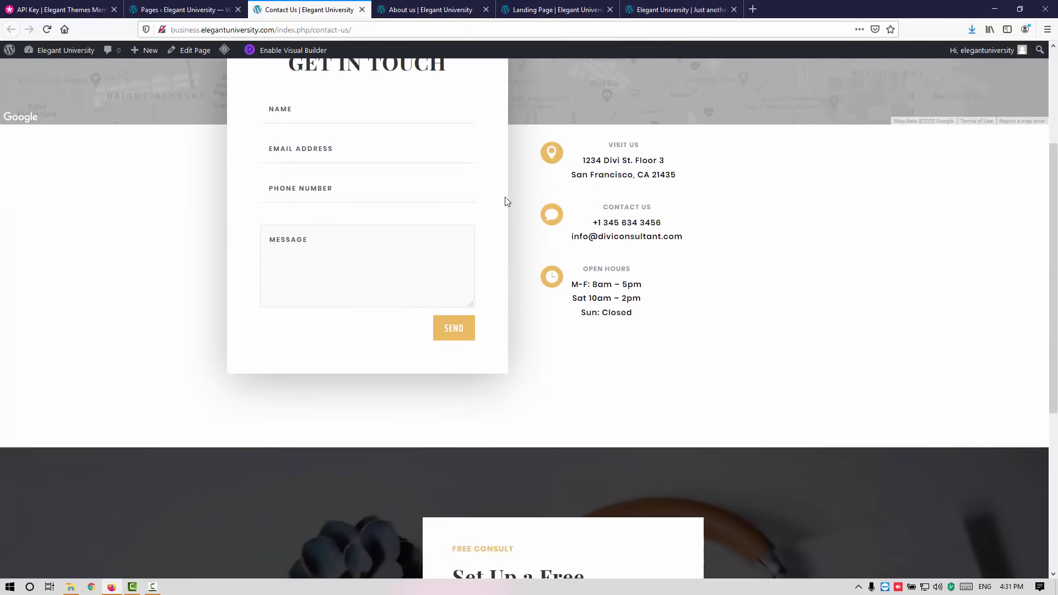
scroll(505, 199, up, 3)
scroll(504, 205, down, 6)
scroll(505, 207, down, 2)
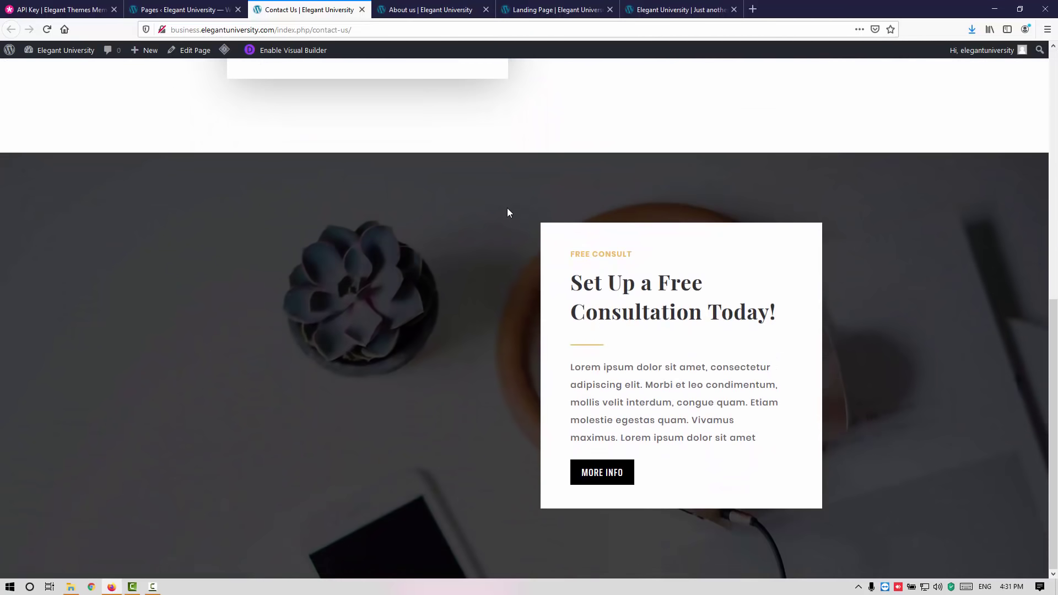